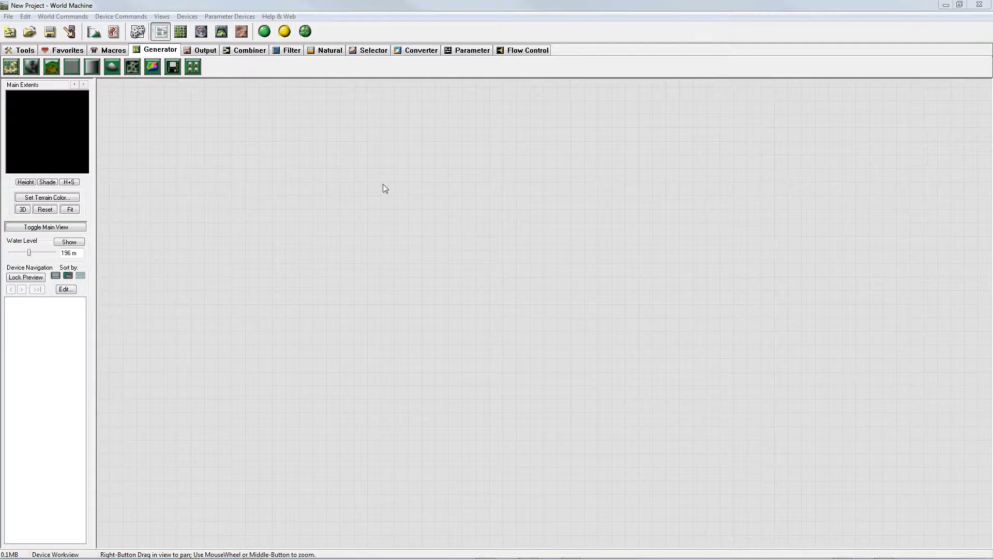
Step: Accept the 1025 × 1025 project settings and turn on the water level display
click(94, 33)
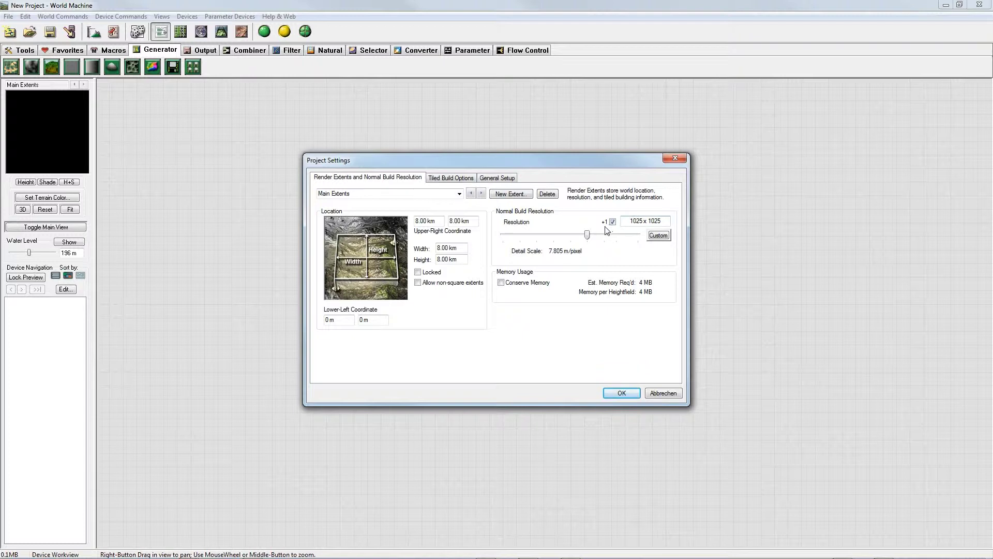
click(497, 179)
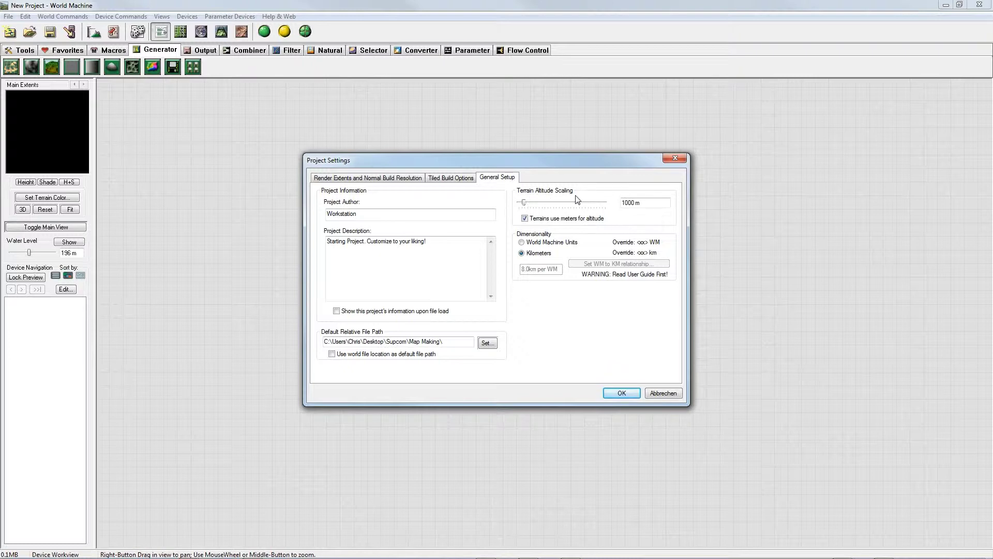
click(620, 393)
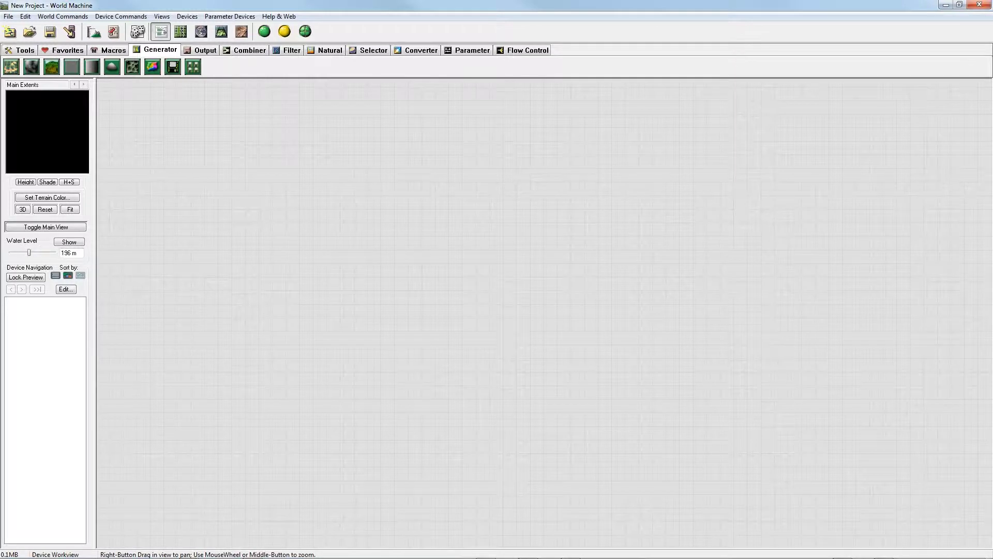
click(75, 244)
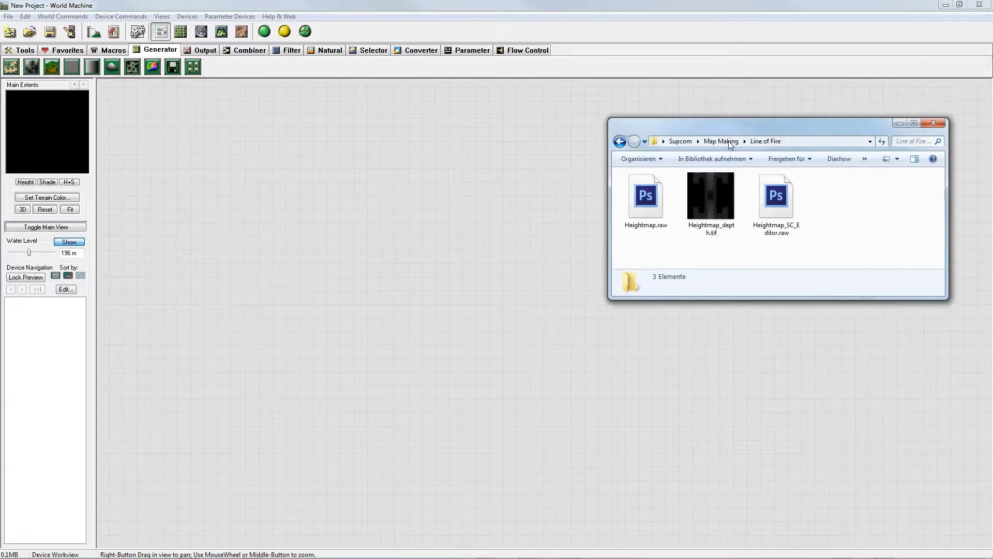
Step: Duplicate Heightmap_SC_Editor.raw in Line of Fire and rename the copy Heightmap_SC_Editor.r16
drag(729, 141, 513, 183)
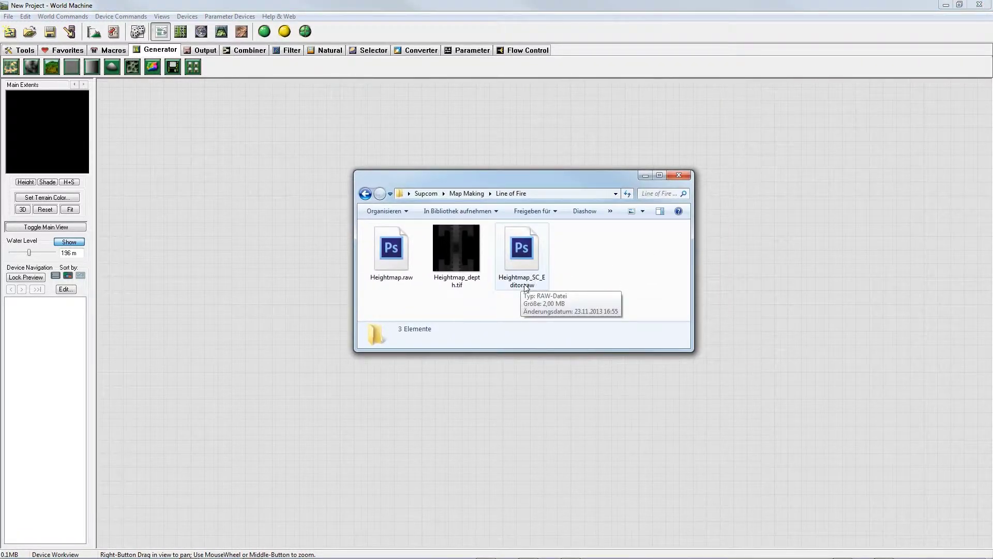
click(530, 258)
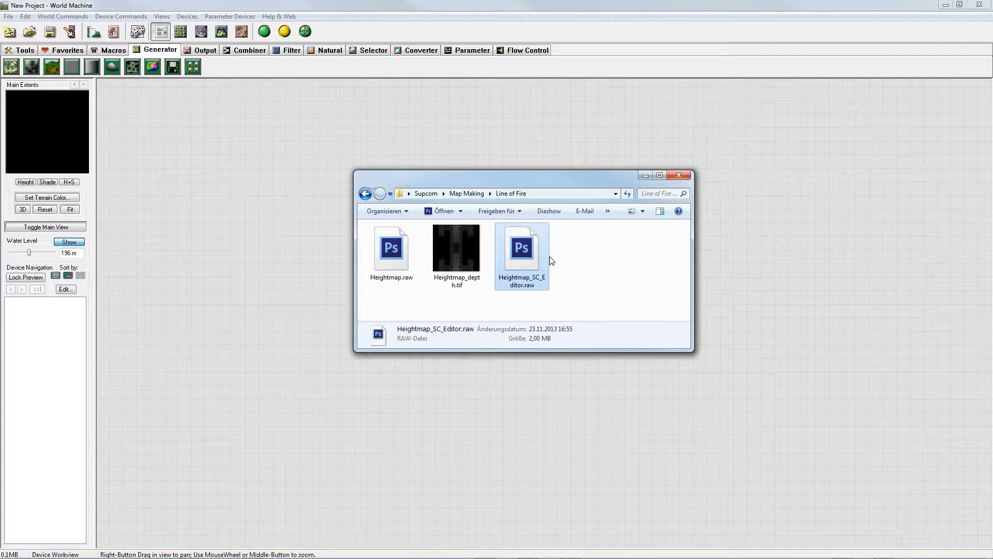
key(ctrl+c)
key(ctrl+v)
key(F2)
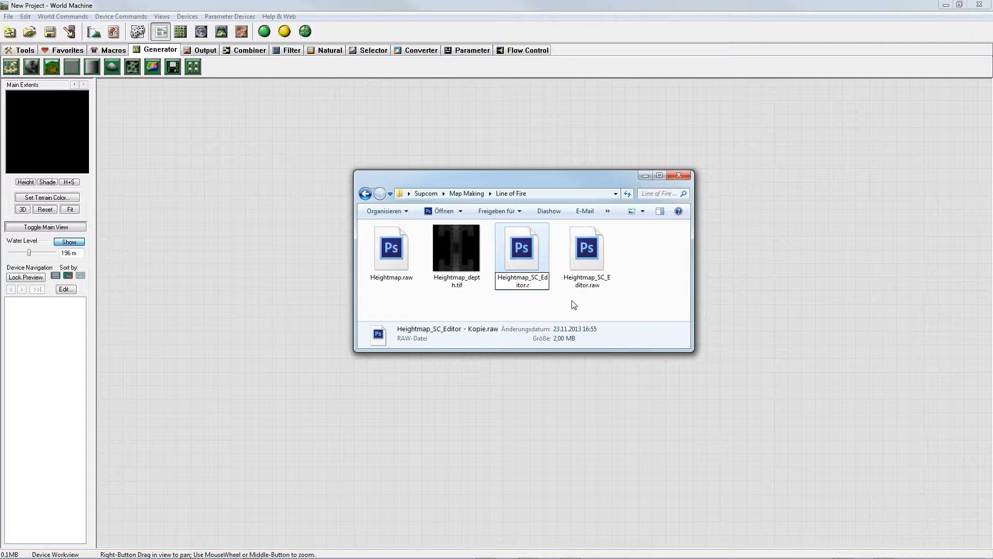
text(16)
key(Return)
key(Return)
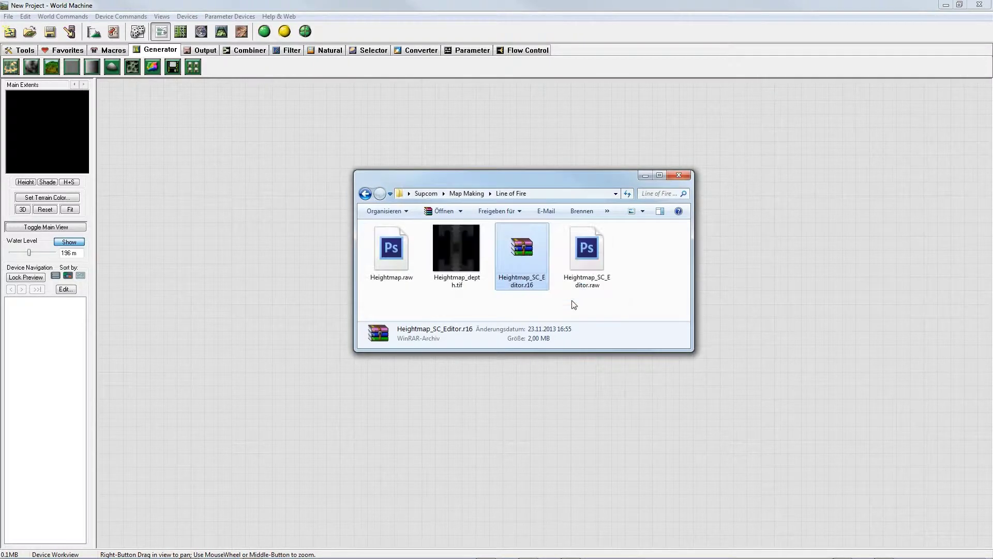
Step: Place a File Input device on the canvas and load Heightmap_SC_Editor.r16 into it
click(165, 54)
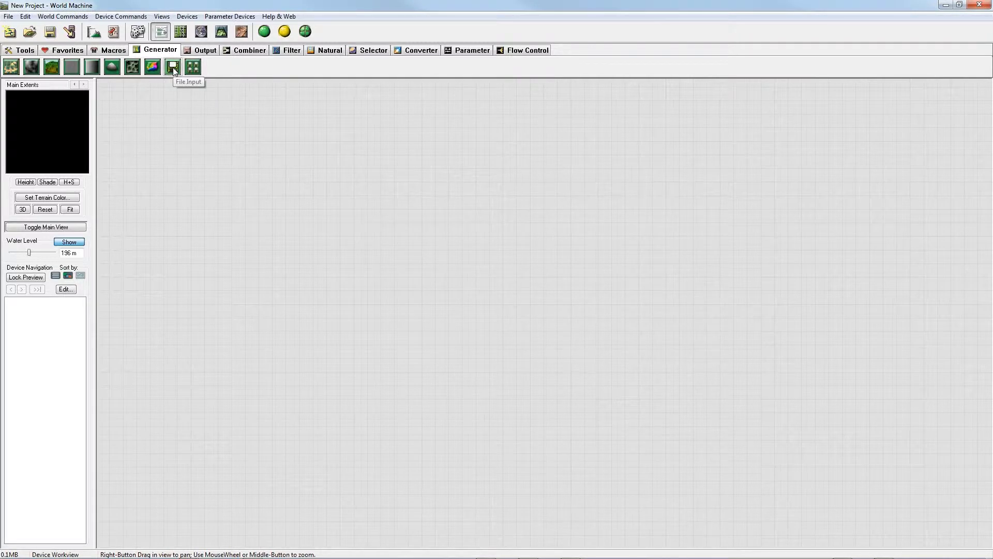
click(173, 67)
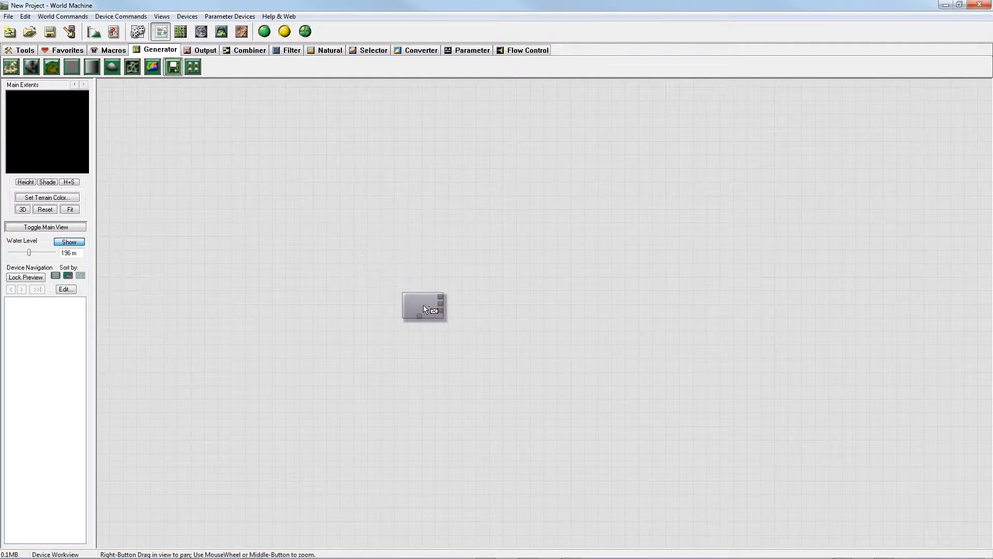
click(404, 280)
key(Escape)
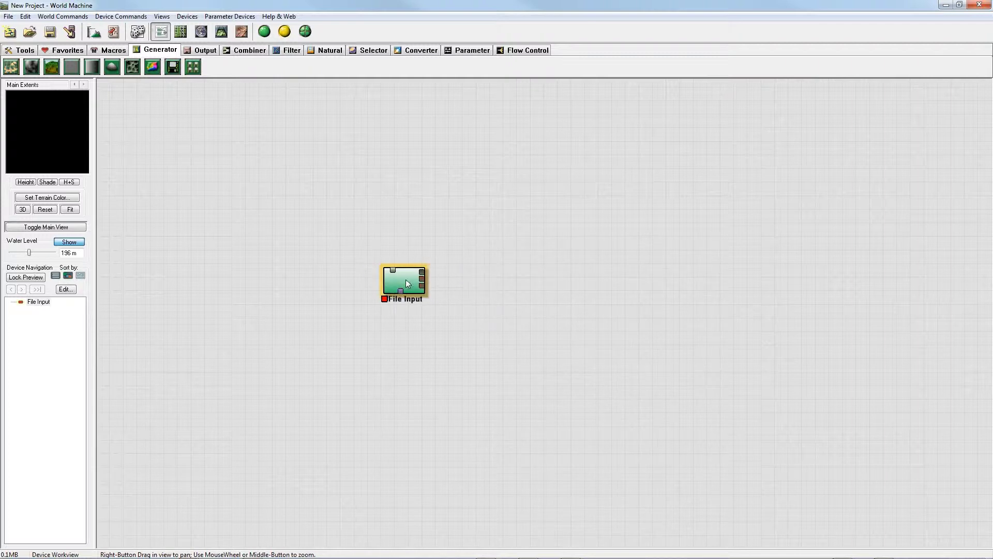
double_click(406, 281)
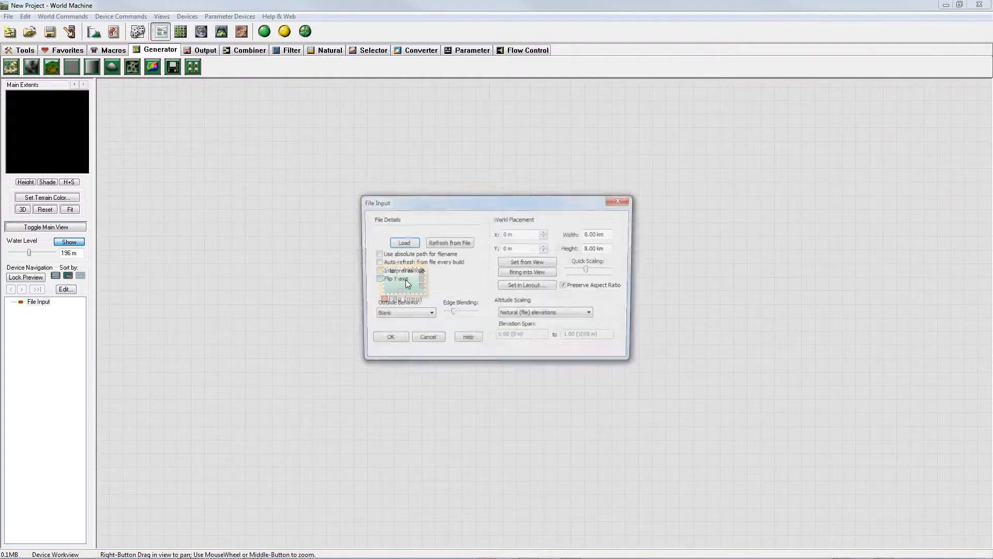
click(407, 244)
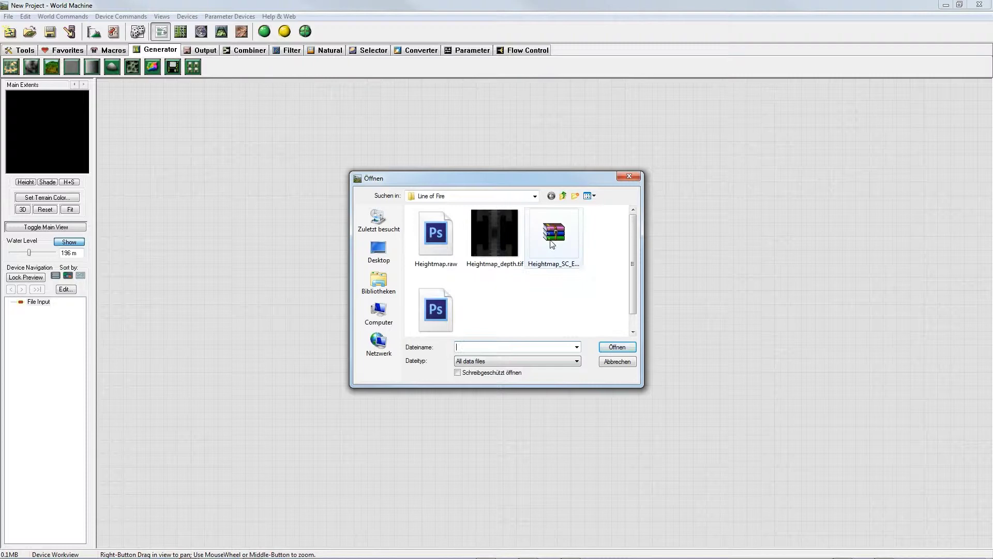
double_click(552, 240)
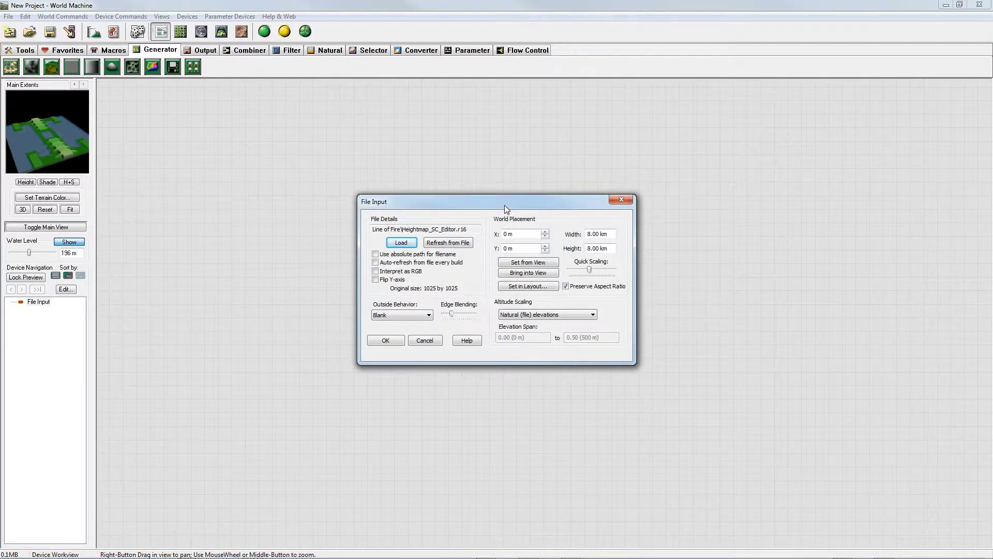
drag(505, 206, 479, 167)
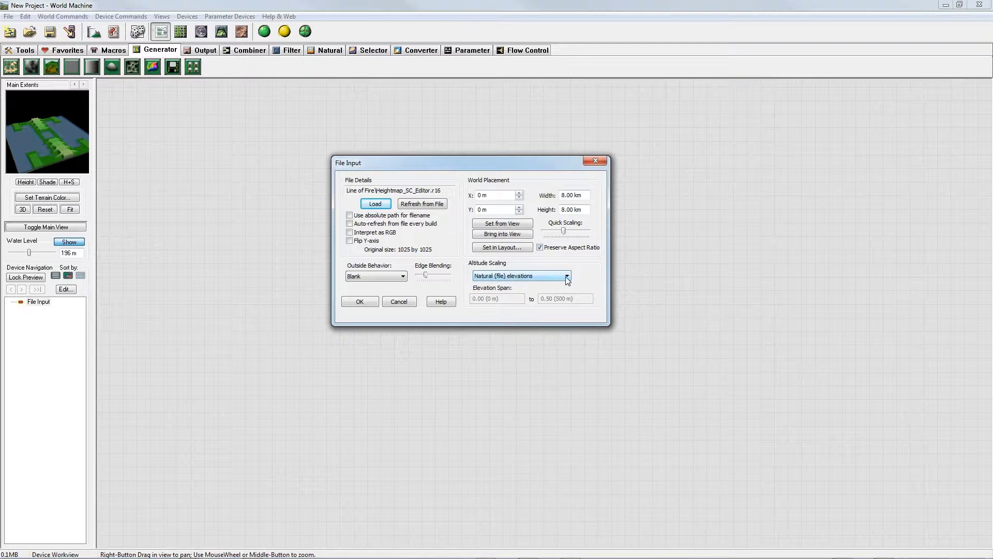
click(365, 301)
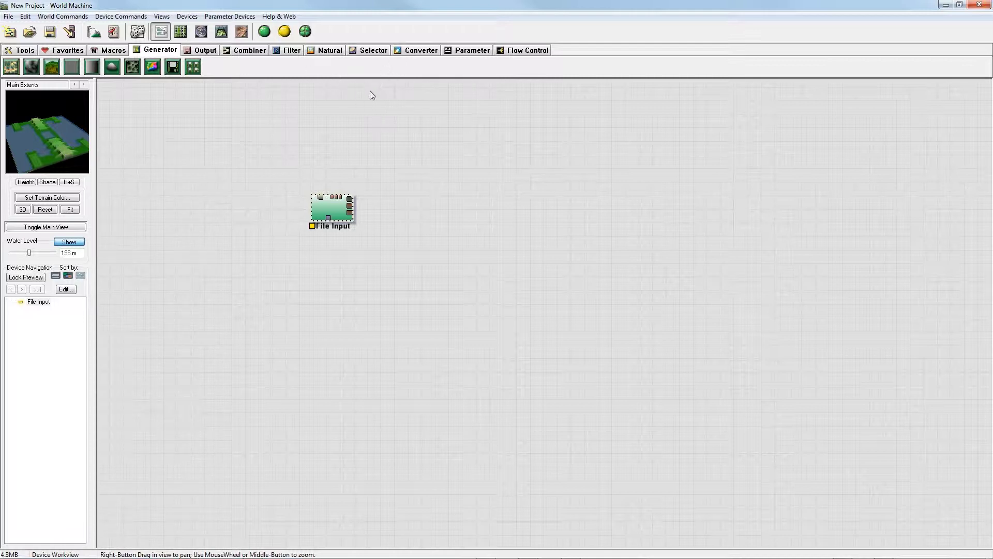
Step: Place a Select Slope device wired from File Input and raise its maximum slope to 0.646
click(368, 51)
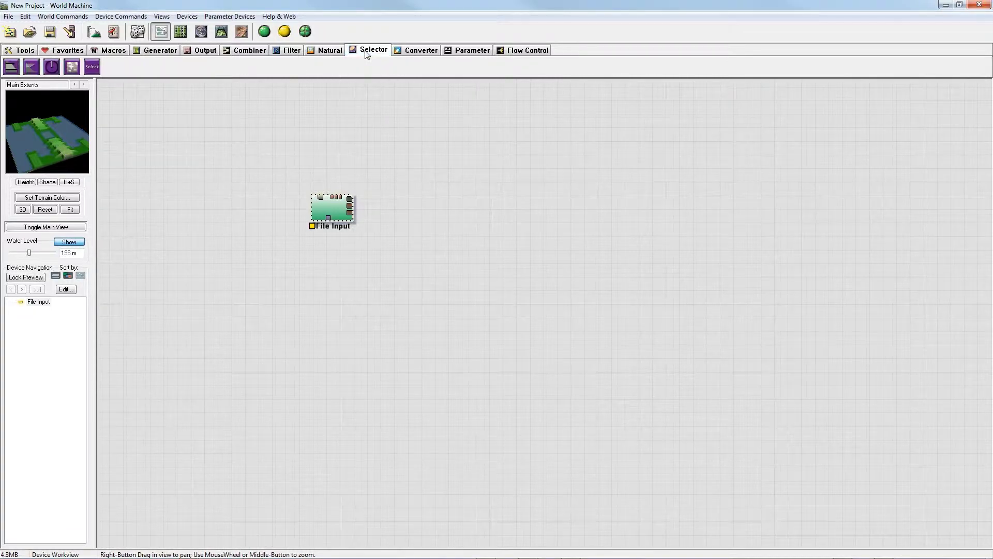
click(30, 69)
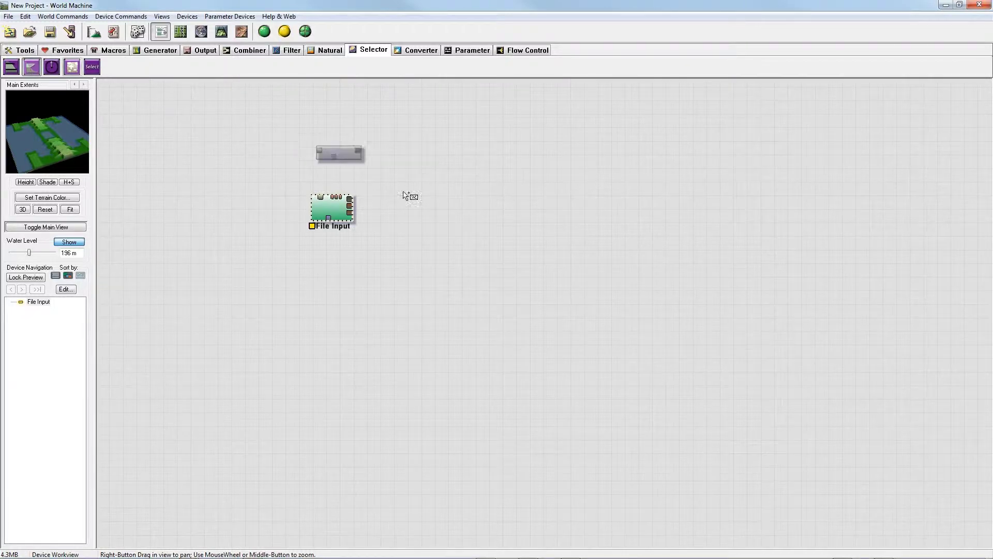
click(438, 238)
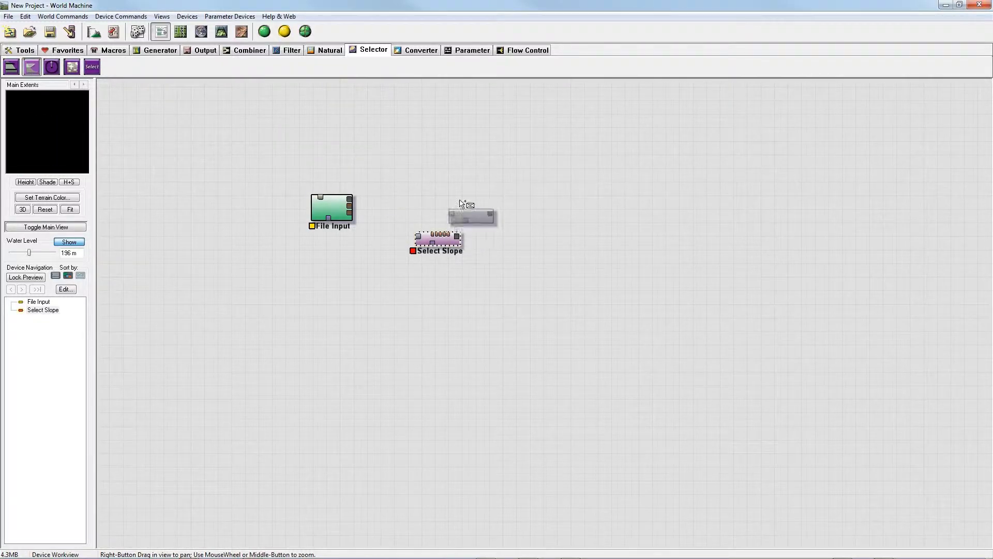
drag(350, 199, 455, 243)
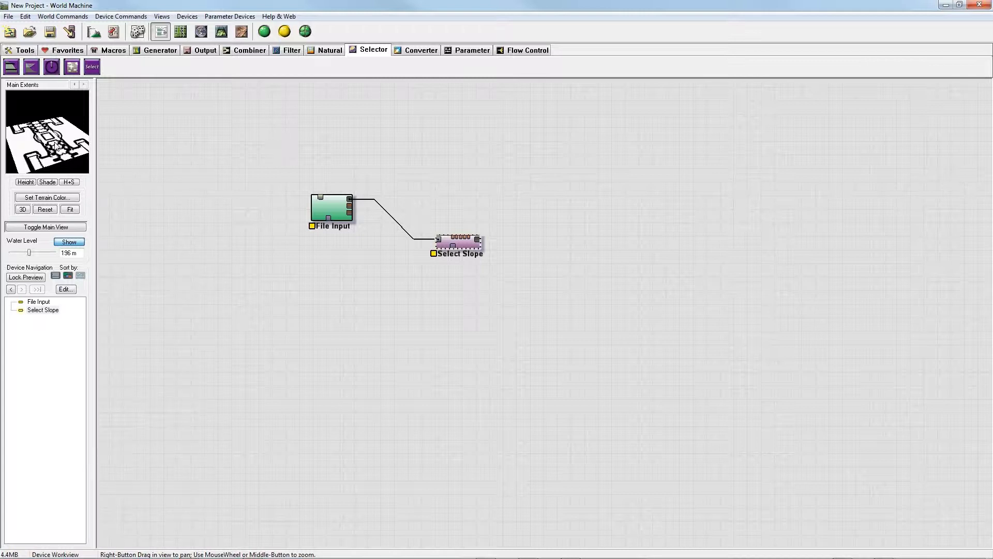
double_click(457, 242)
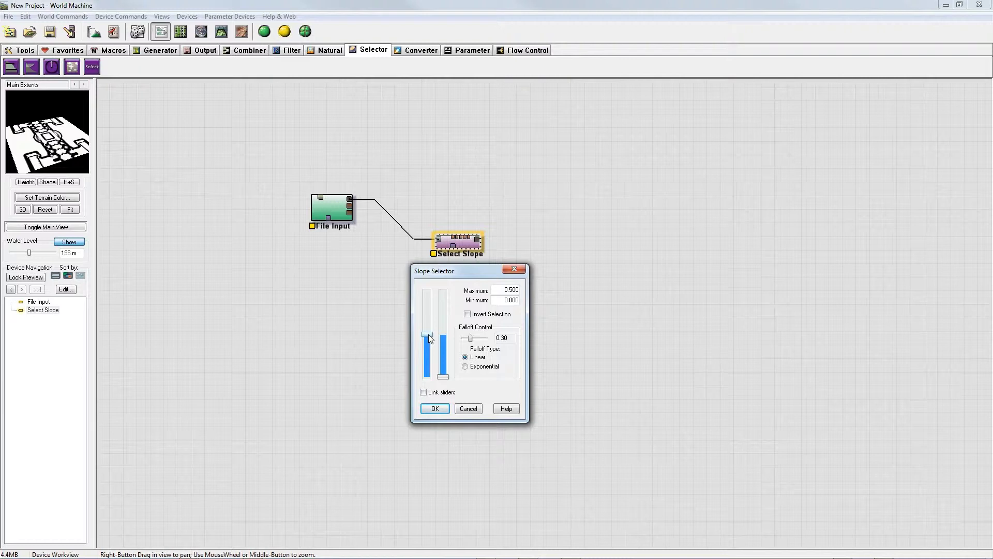
mouse_move(429, 334)
mouse_down()
mouse_move(432, 305)
mouse_move(434, 336)
mouse_up()
click(441, 408)
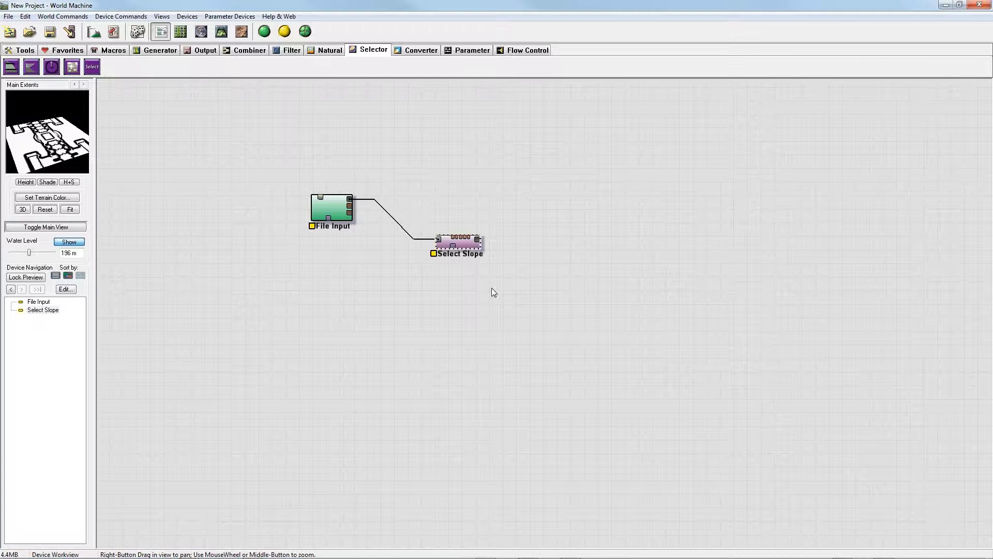
Step: Place an Overlay View with File Input as primary and Select Slope as overlay, and preview it
click(207, 52)
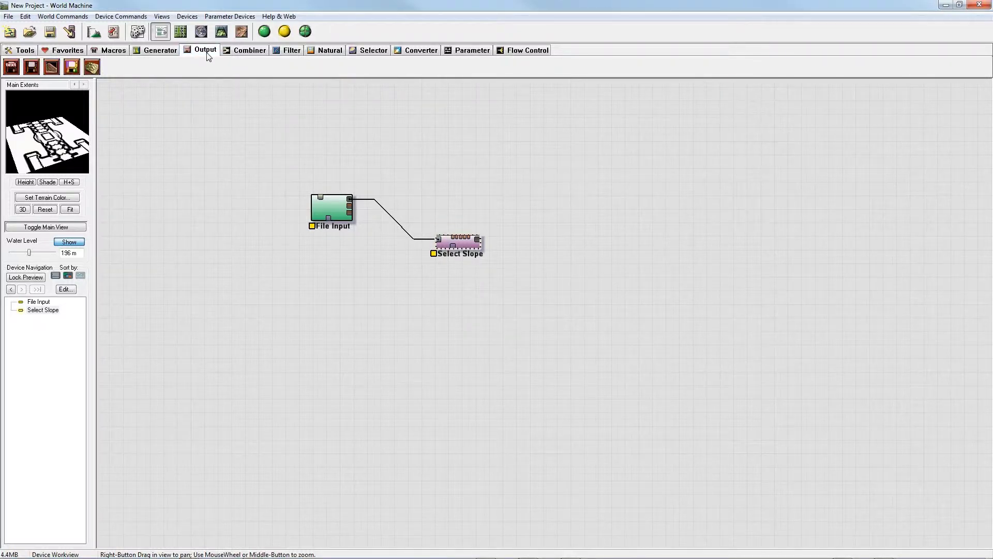
click(91, 67)
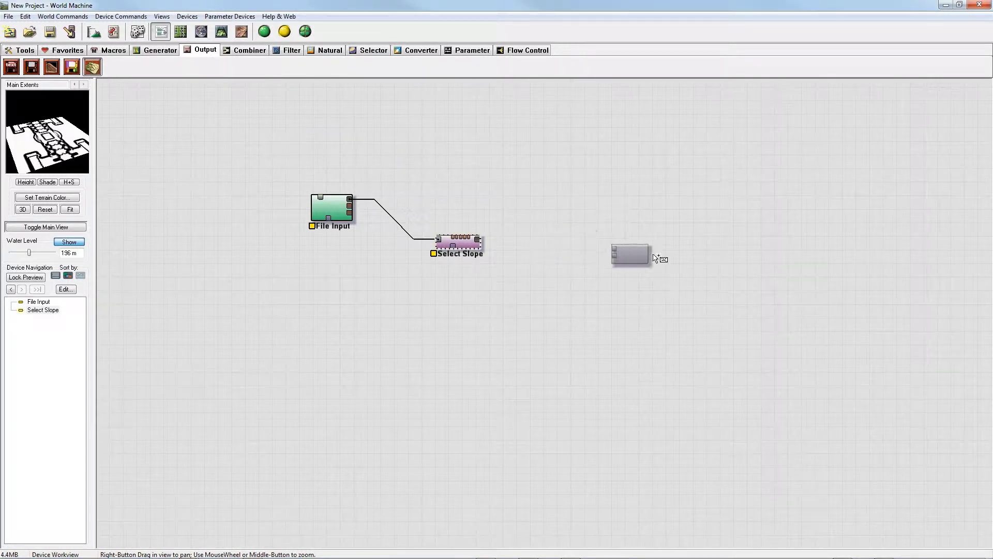
click(559, 205)
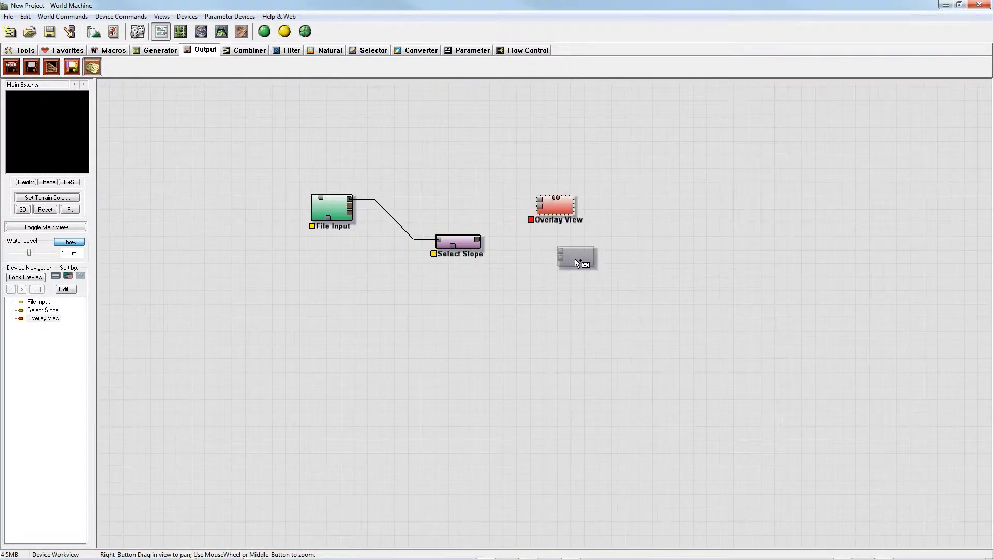
key(Escape)
drag(350, 198, 539, 199)
click(460, 242)
drag(482, 241, 539, 208)
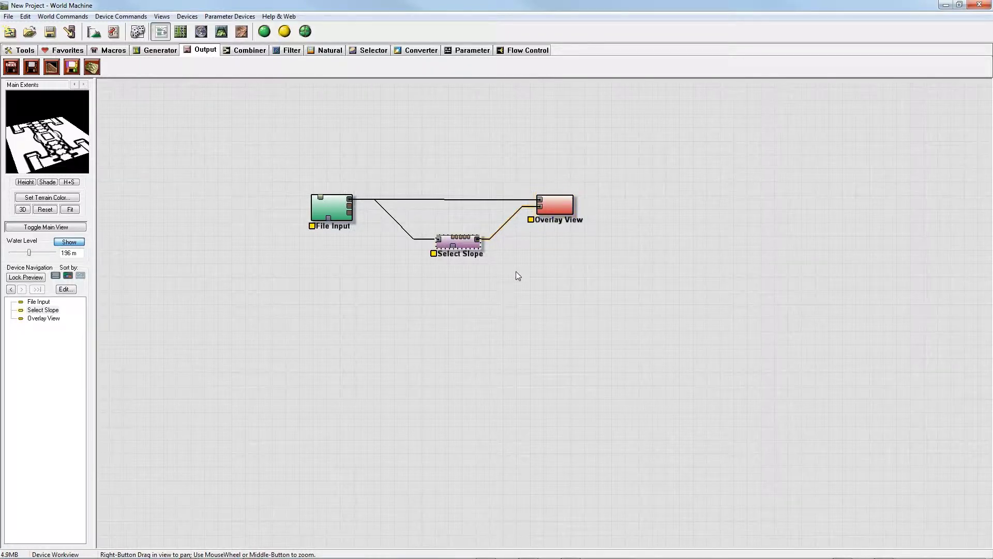
click(555, 208)
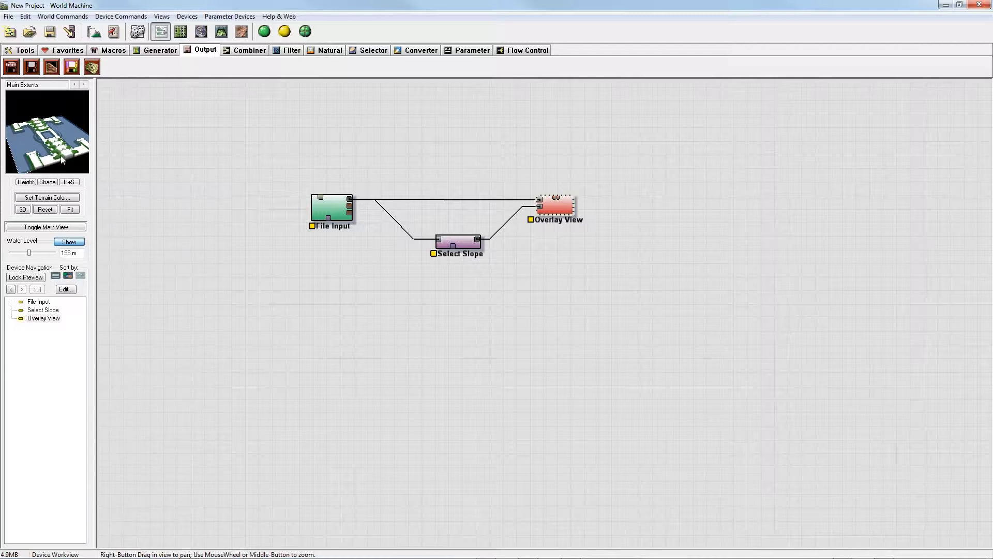
Step: Lock the terrain preview on the Overlay View device
drag(54, 157, 52, 139)
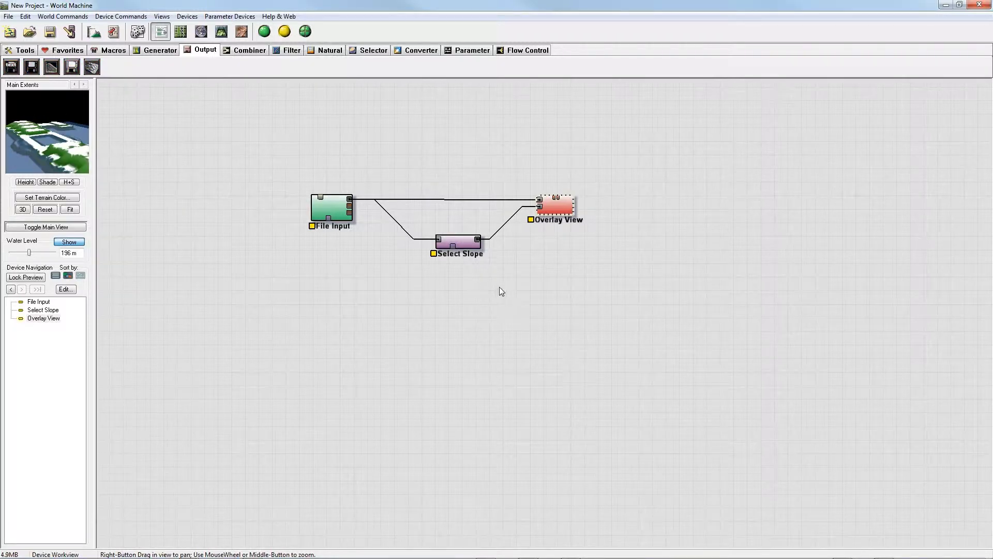
click(549, 204)
right_click(555, 207)
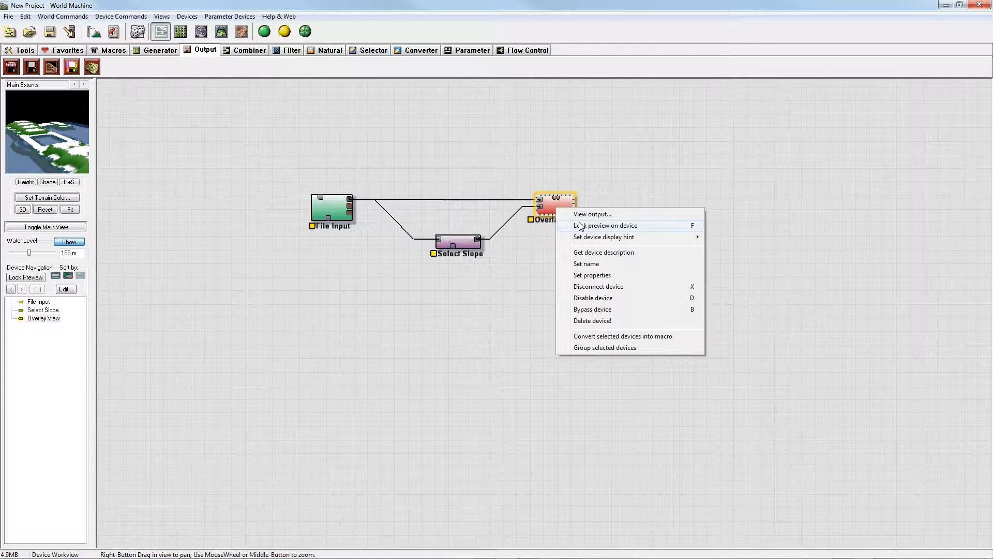
click(580, 226)
Step: Set Select Slope's range to about 0.9–1.000 with falloff 0.05
click(466, 244)
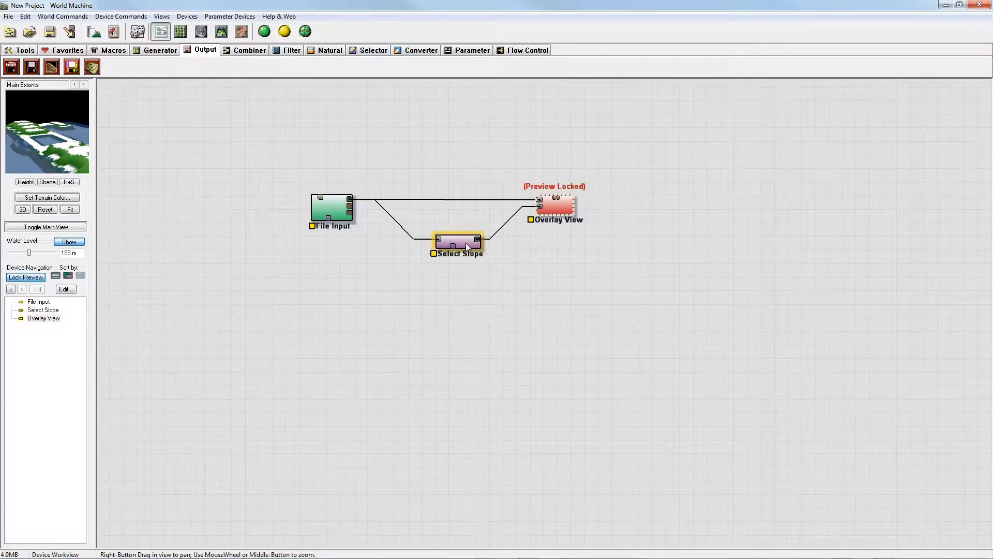
double_click(465, 243)
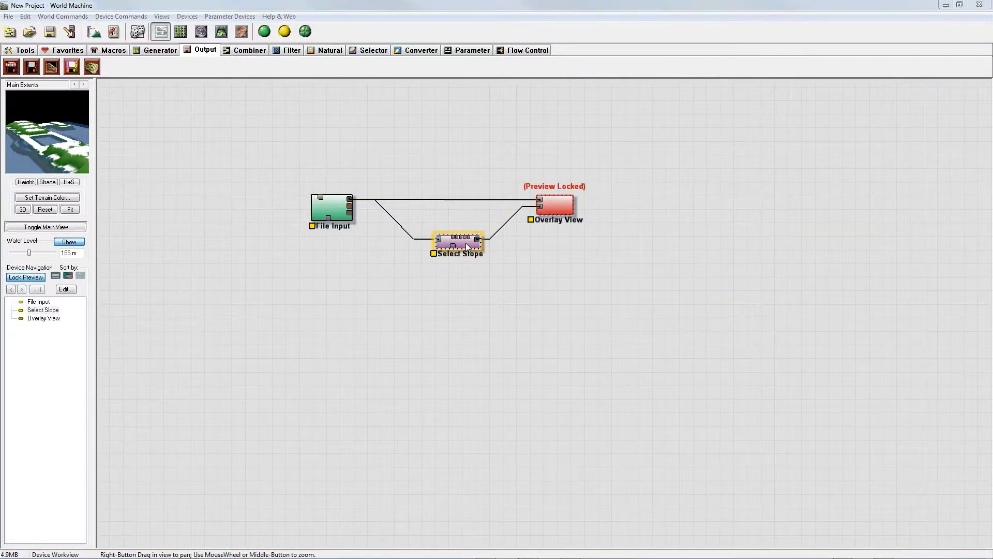
drag(486, 207, 475, 186)
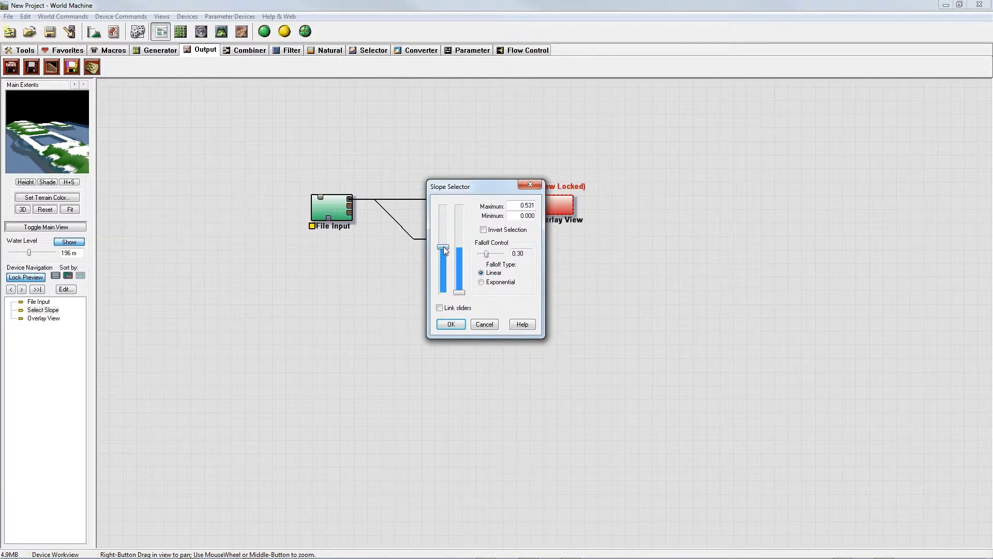
drag(443, 246, 443, 208)
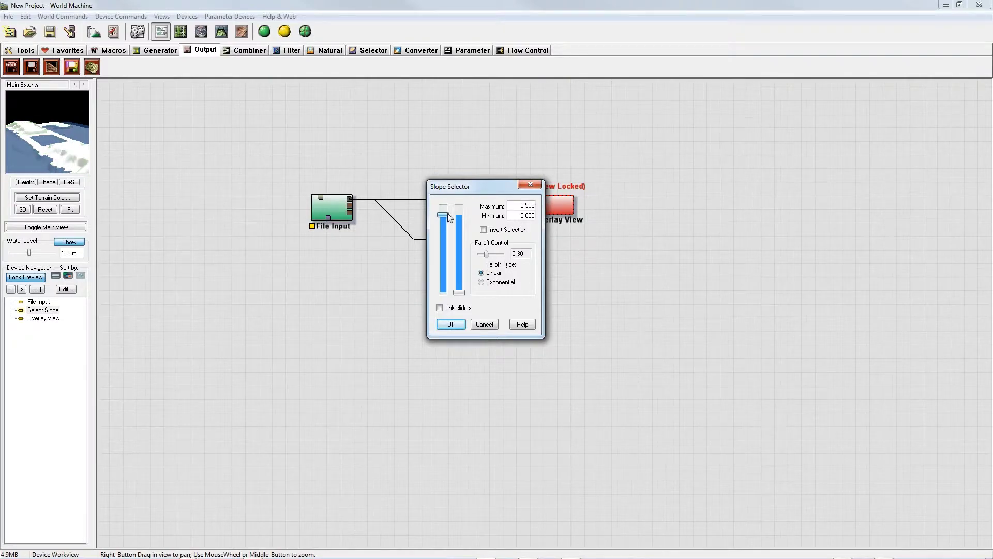
drag(460, 292, 460, 212)
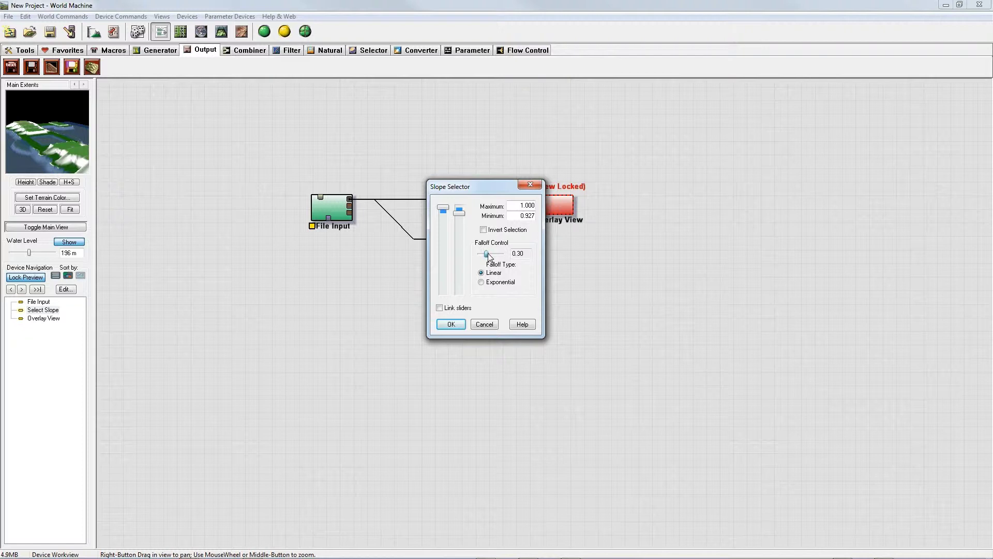
drag(490, 257, 481, 255)
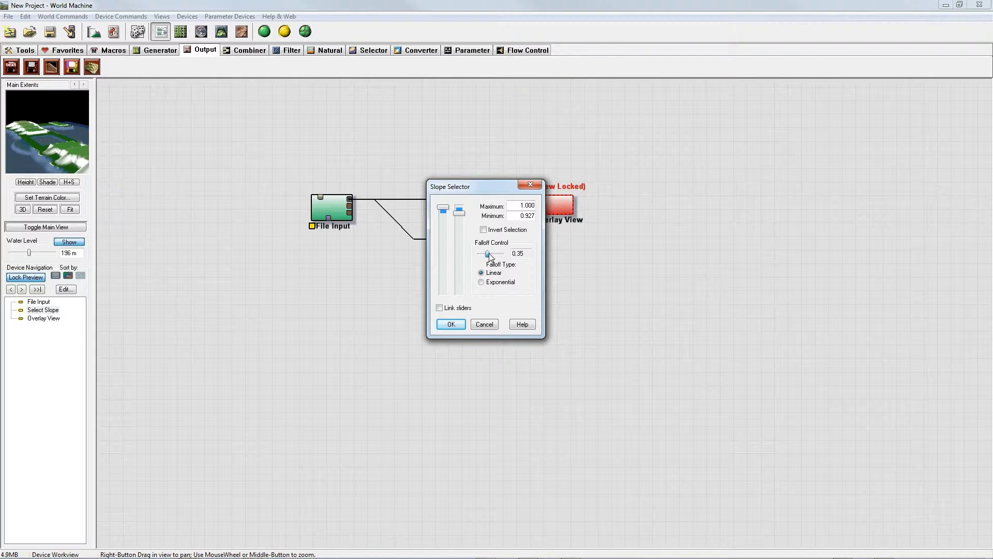
click(451, 324)
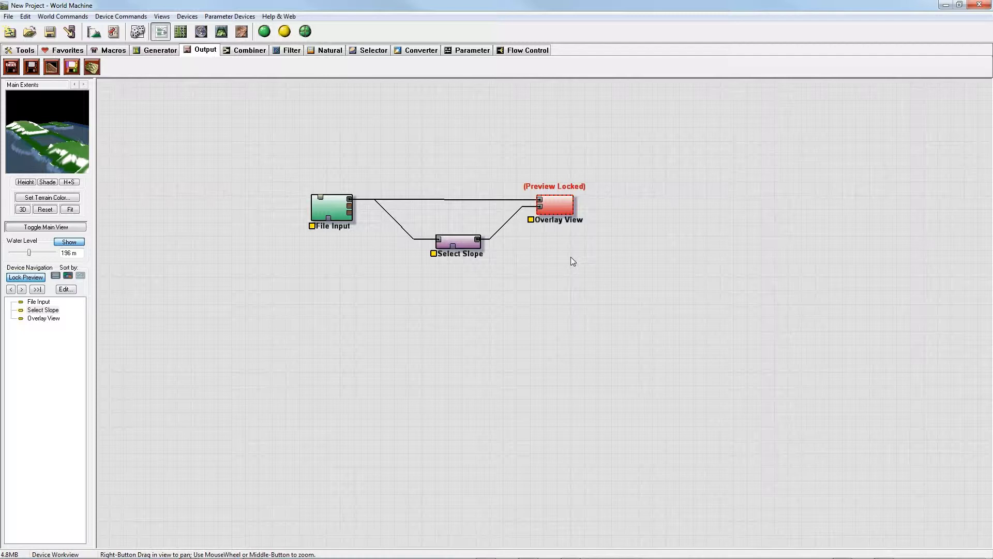
Step: Add a Colorizer after Select Slope using a greyscale imported color gradient
click(418, 53)
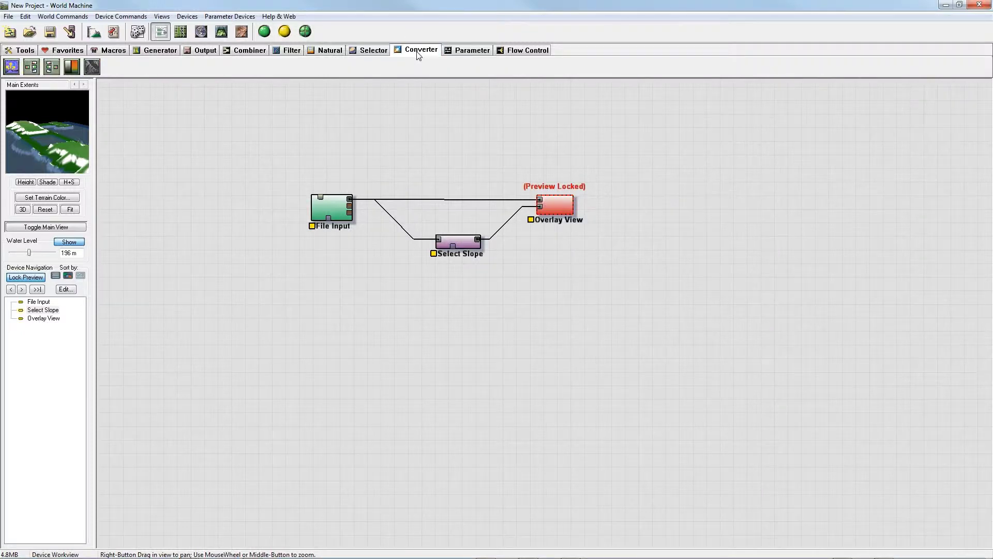
click(70, 67)
click(556, 242)
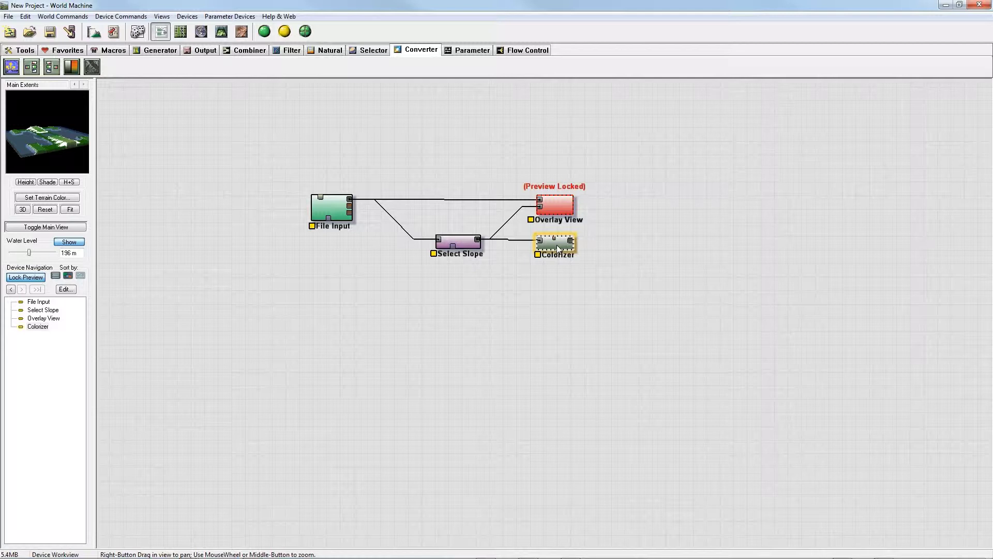
double_click(556, 246)
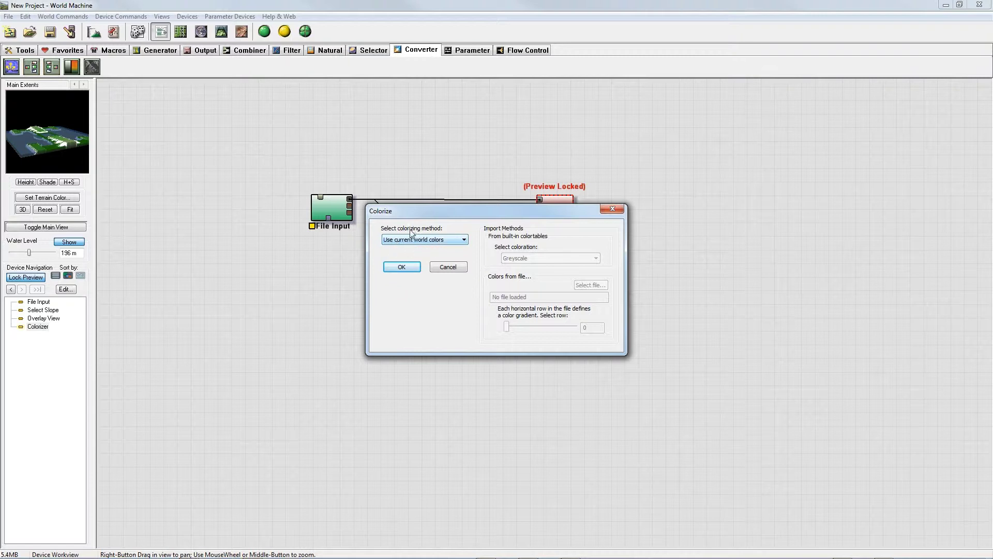
click(464, 241)
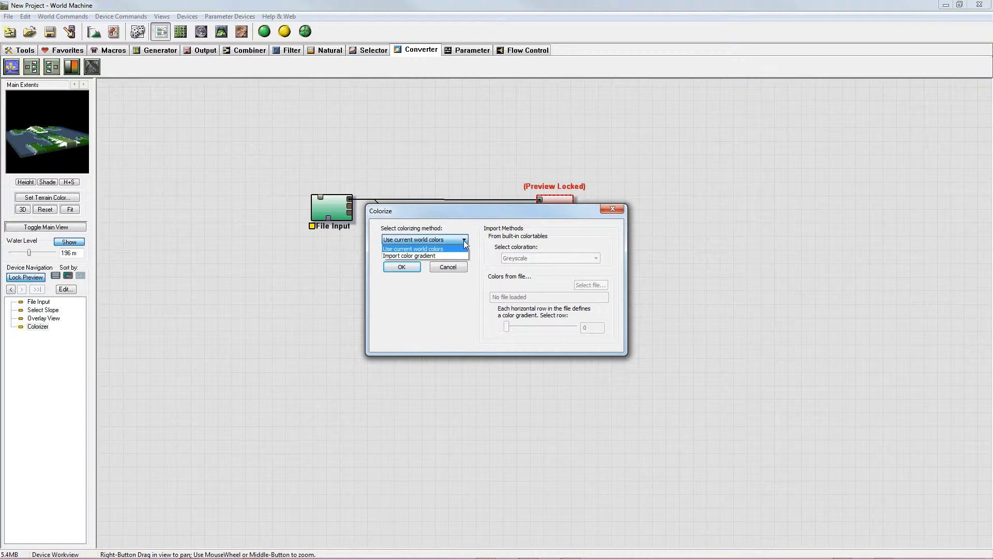
click(421, 256)
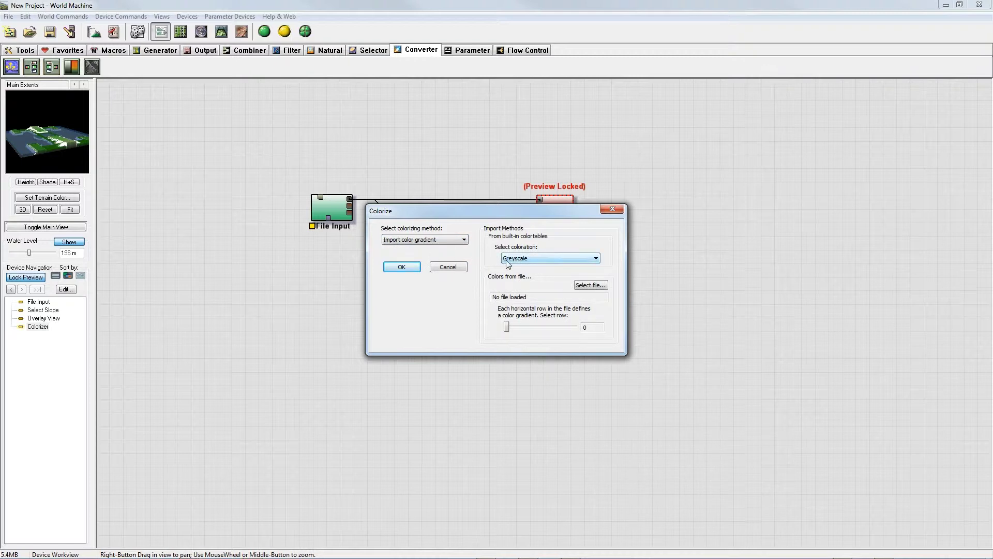
click(402, 267)
Step: Unlock the preview to view the Colorizer, and set Overlay View to Replace with Mask
right_click(560, 212)
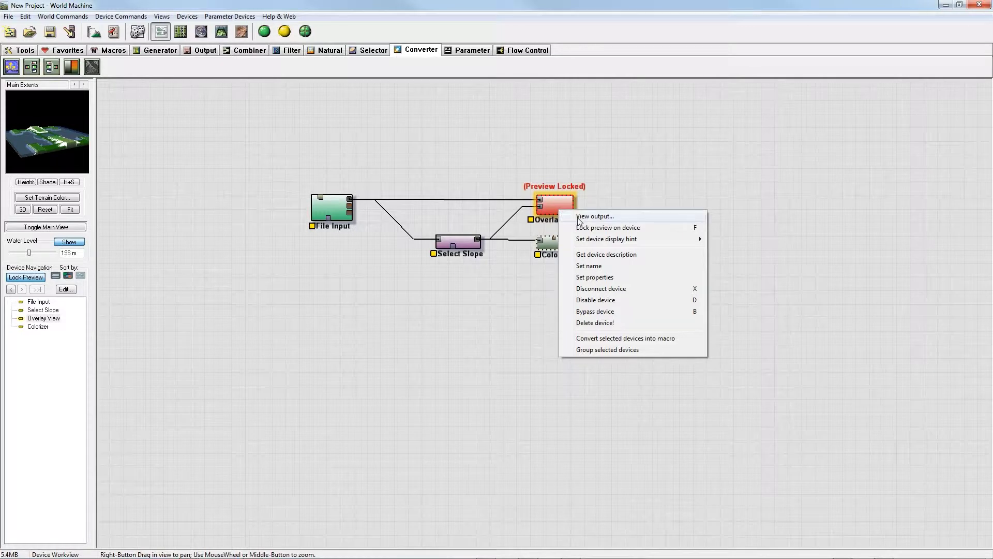
click(586, 228)
click(555, 245)
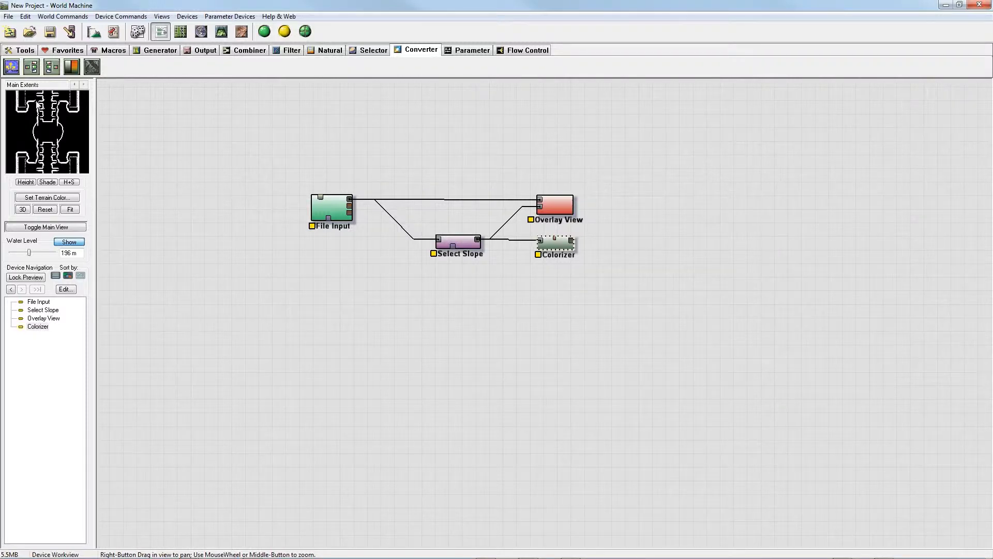
double_click(555, 205)
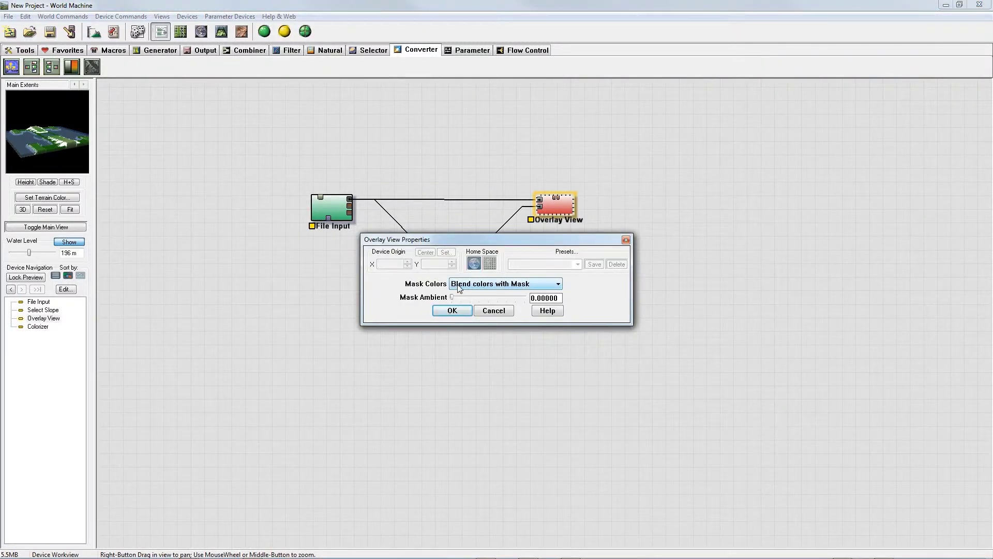
click(525, 286)
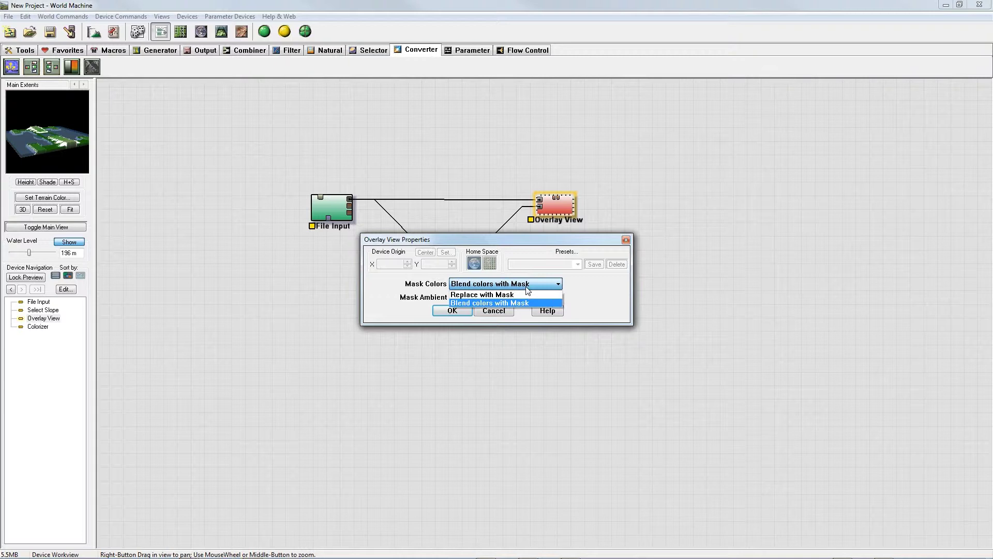
click(507, 294)
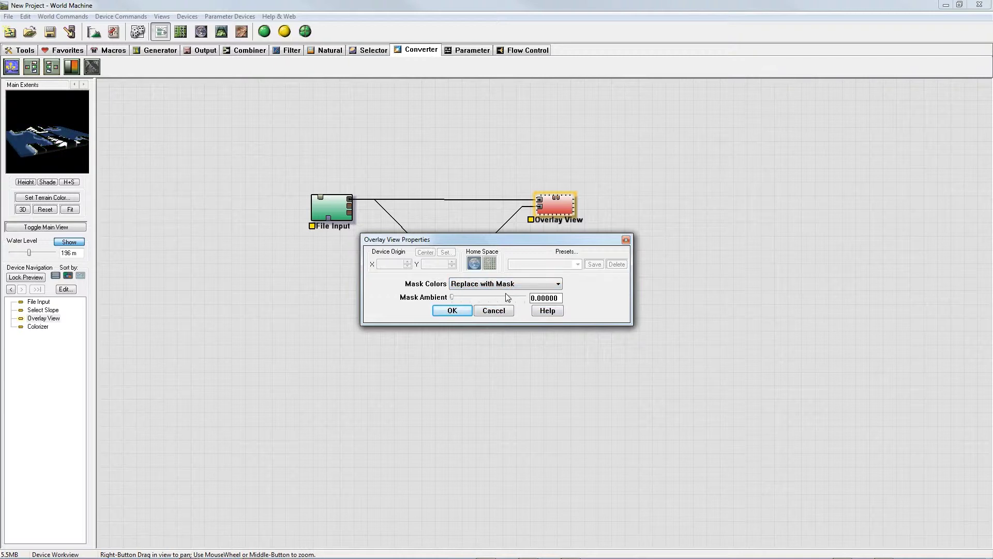
click(452, 310)
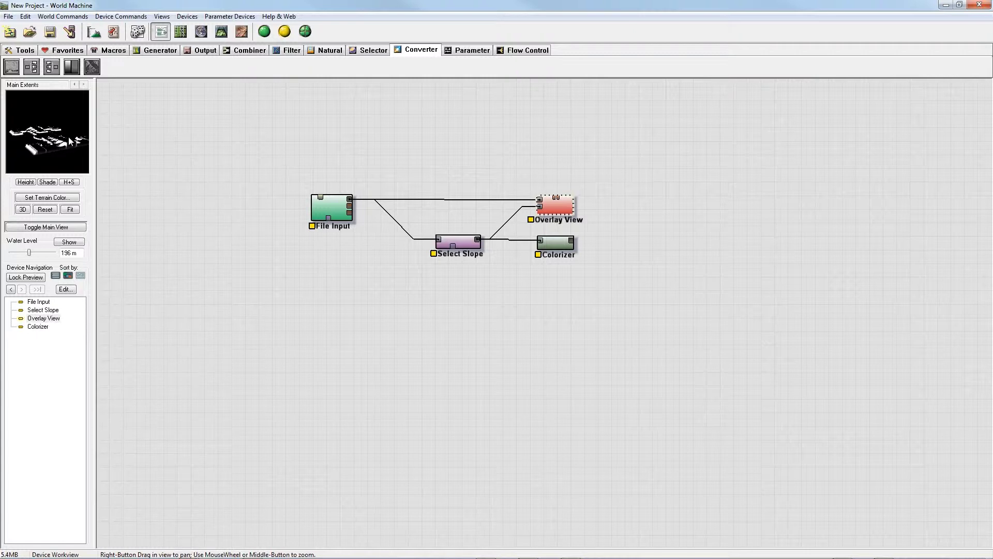
Step: Relock the preview on Overlay View and check Select Slope's minimum of 0.917
drag(66, 137, 59, 148)
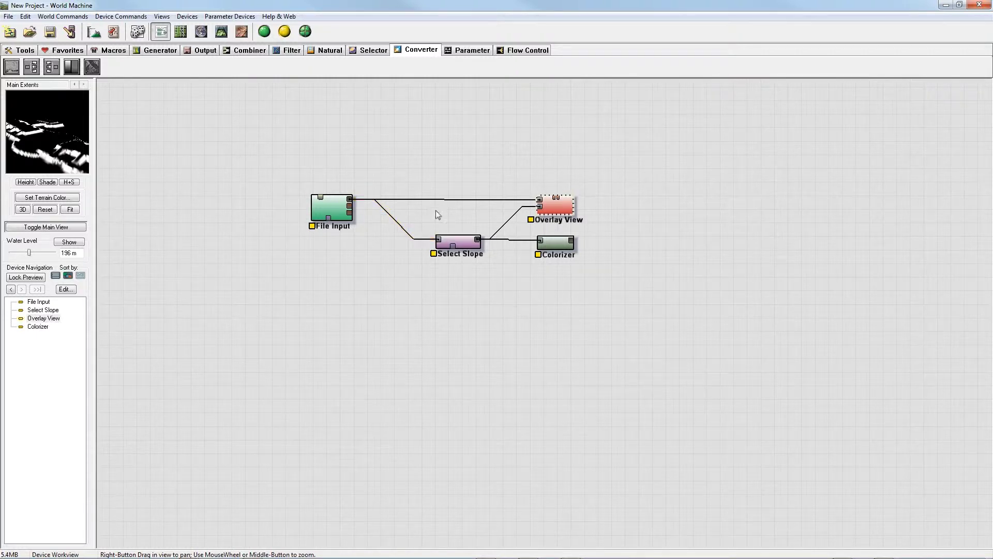
right_click(542, 197)
click(576, 222)
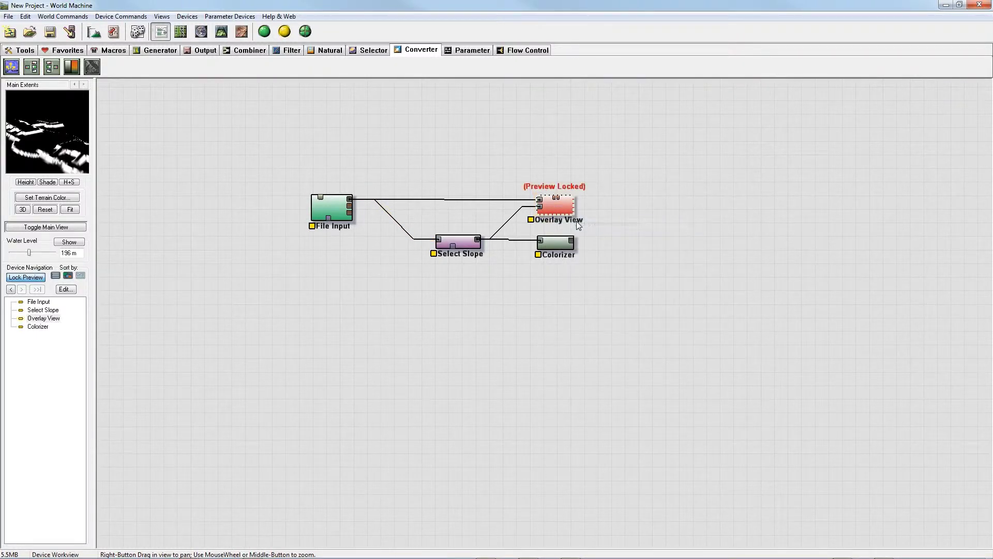
double_click(474, 241)
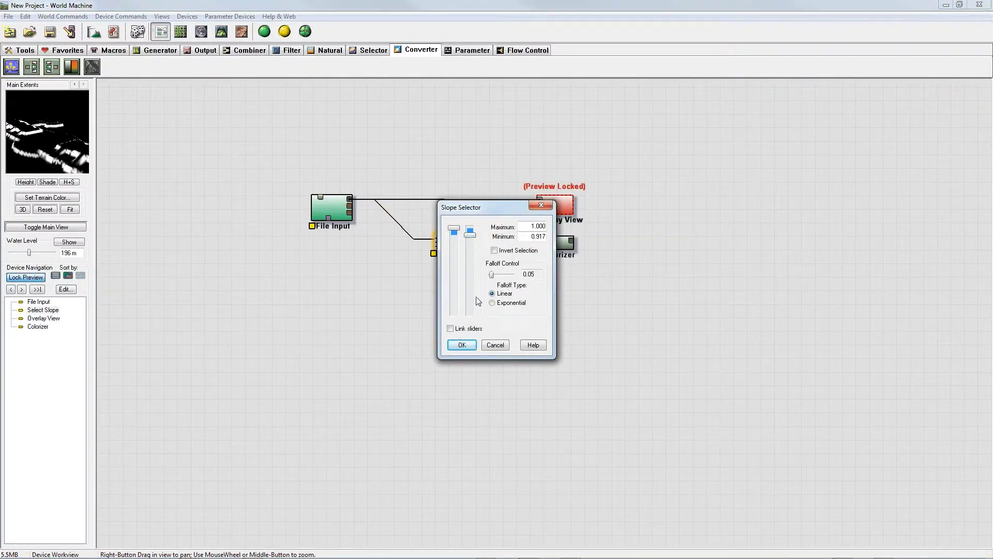
click(463, 345)
click(553, 243)
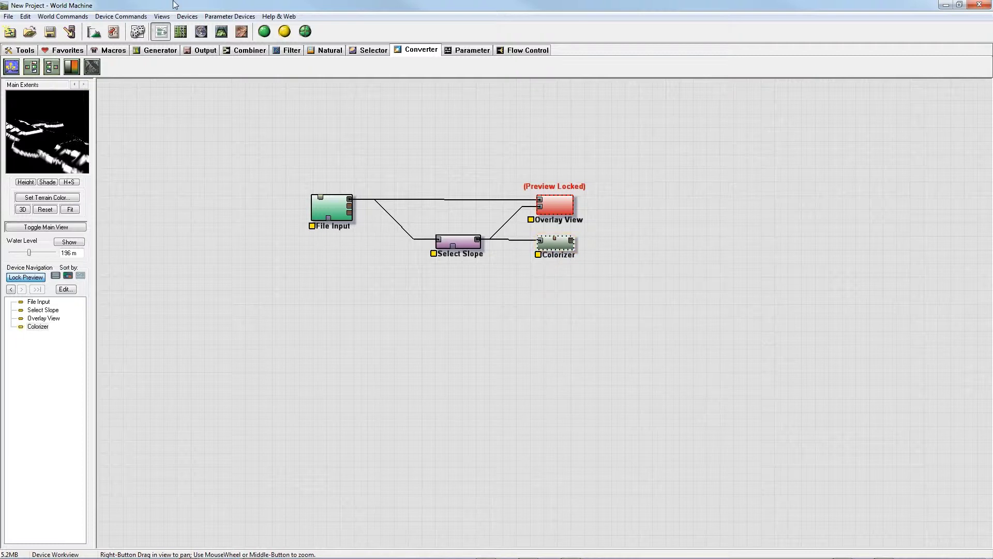
Step: Add a Bitmap Output device fed by the Colorizer and unlock the Overlay View preview
click(201, 53)
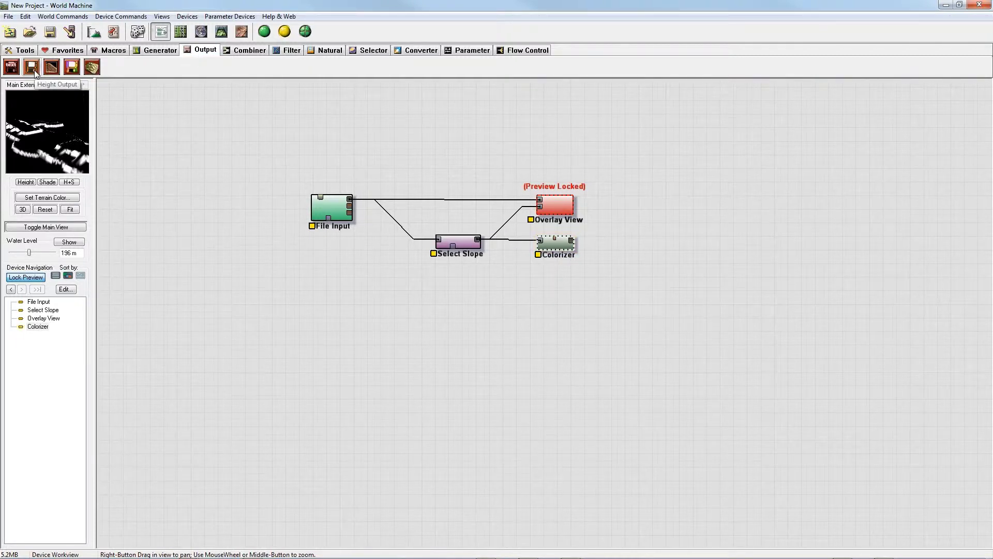
click(72, 68)
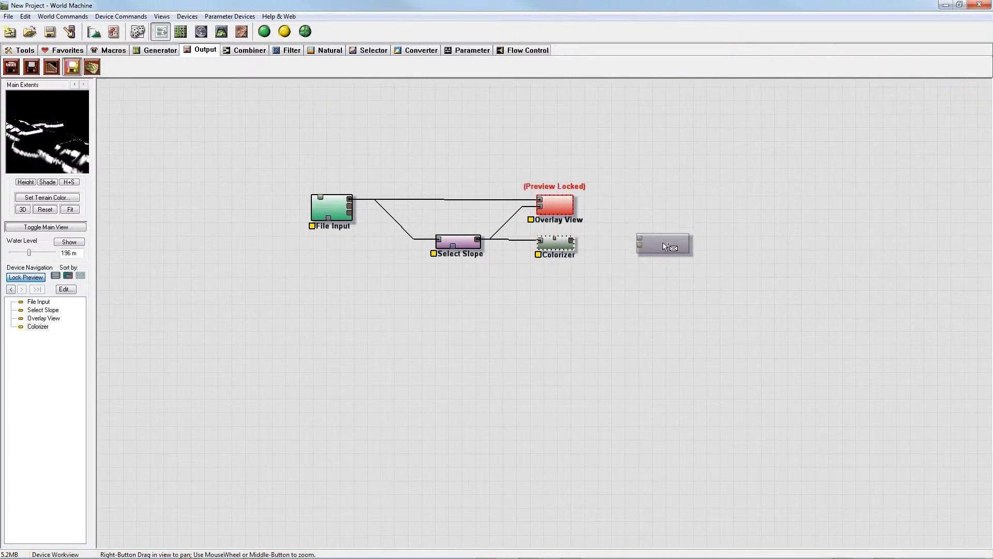
click(662, 242)
drag(571, 240, 639, 240)
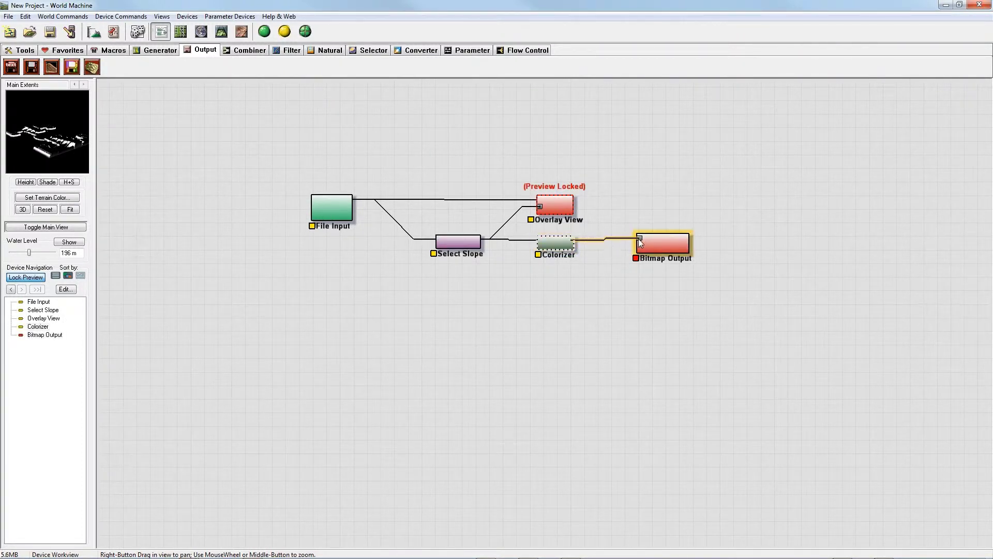
right_click(564, 211)
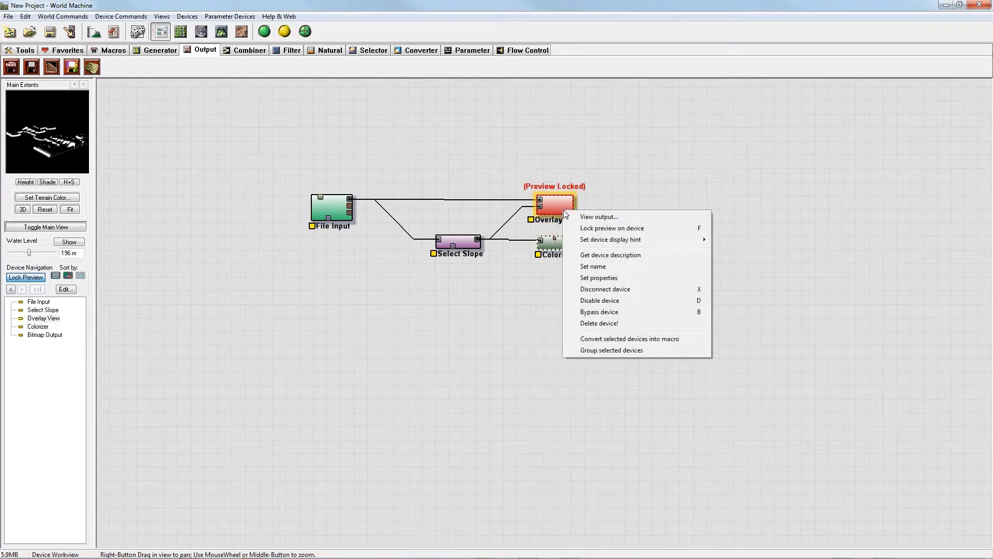
click(605, 228)
Step: Set Bitmap Output to save Rock_Walls.bmp in 8-bit BMP format
double_click(663, 243)
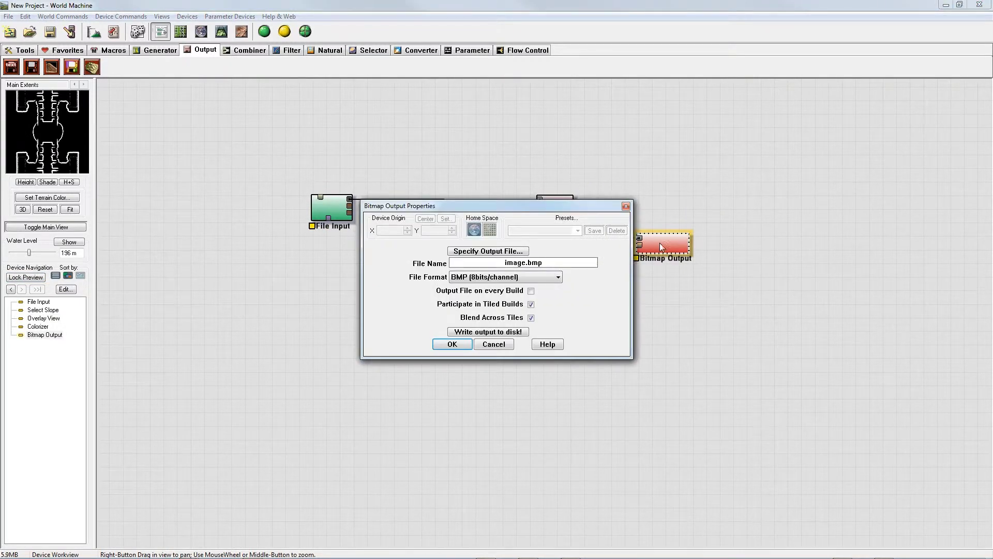
click(489, 252)
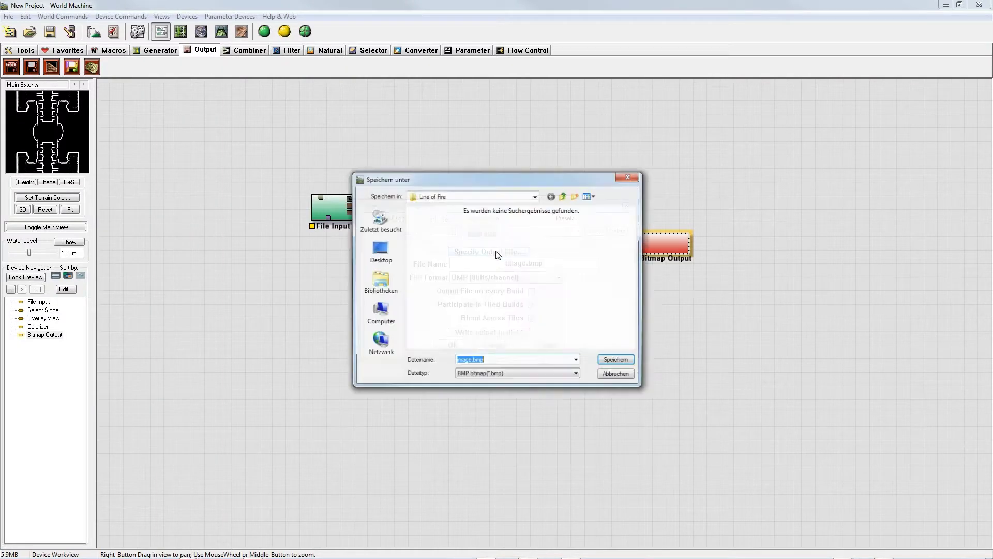
click(532, 361)
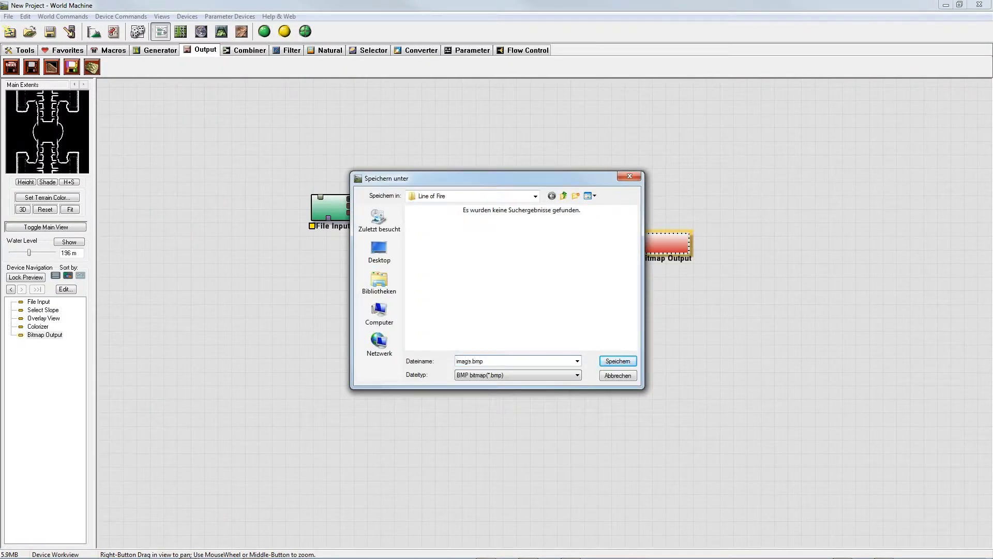
key(BackSpace)
key(BackSpace)
key(BackSpace)
key(BackSpace)
key(BackSpace)
key(BackSpace)
text(Rock_Walls)
click(618, 362)
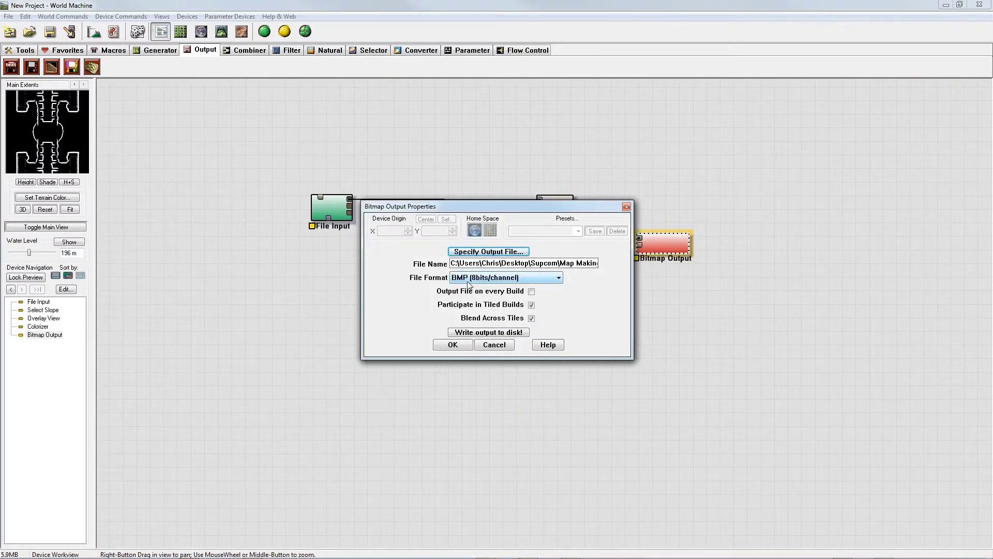
click(558, 279)
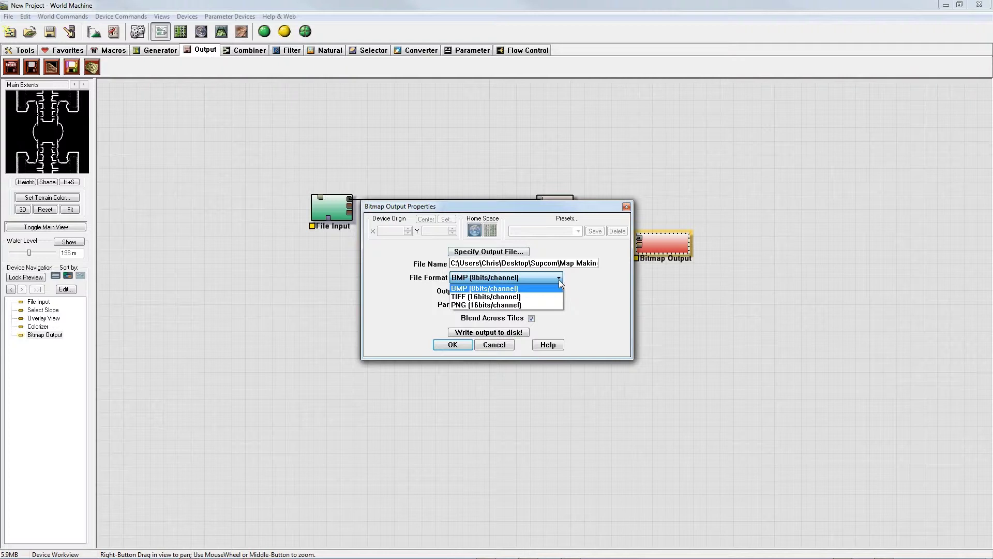
click(559, 278)
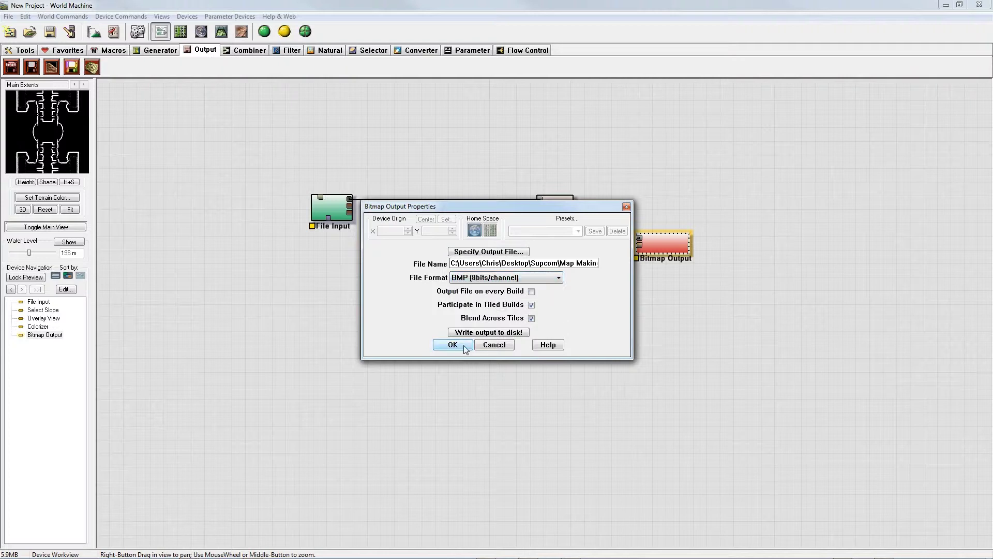
click(453, 344)
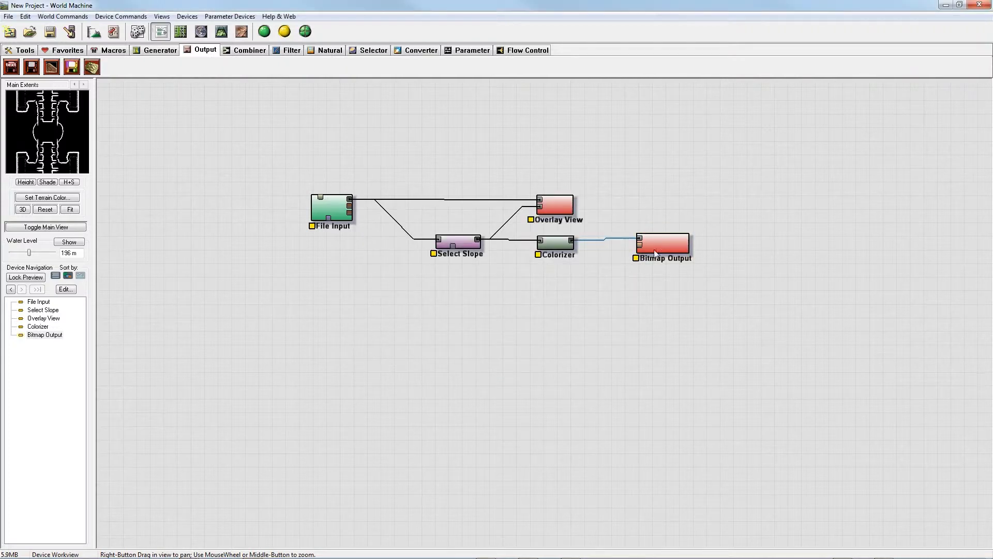
Step: Build the whole device graph
drag(654, 250, 650, 251)
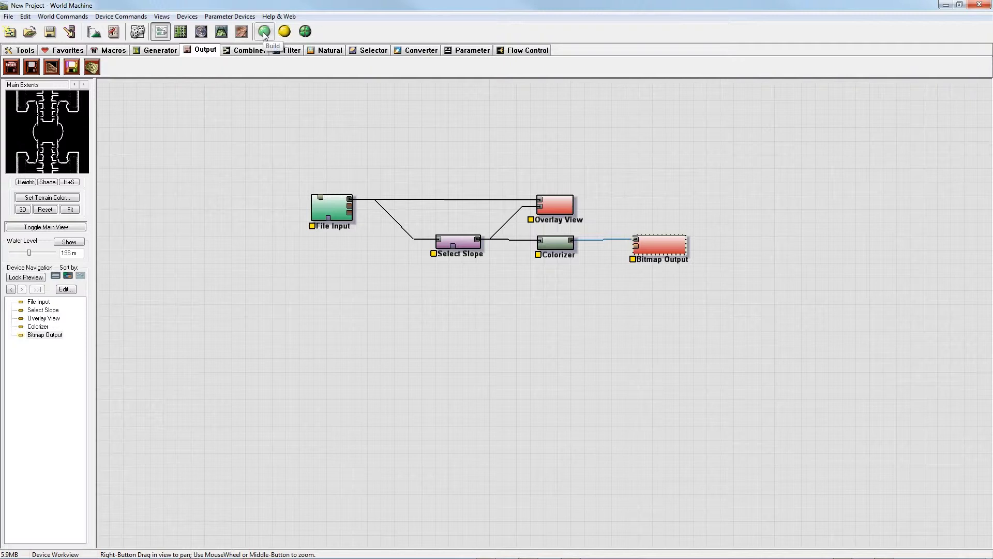
click(264, 32)
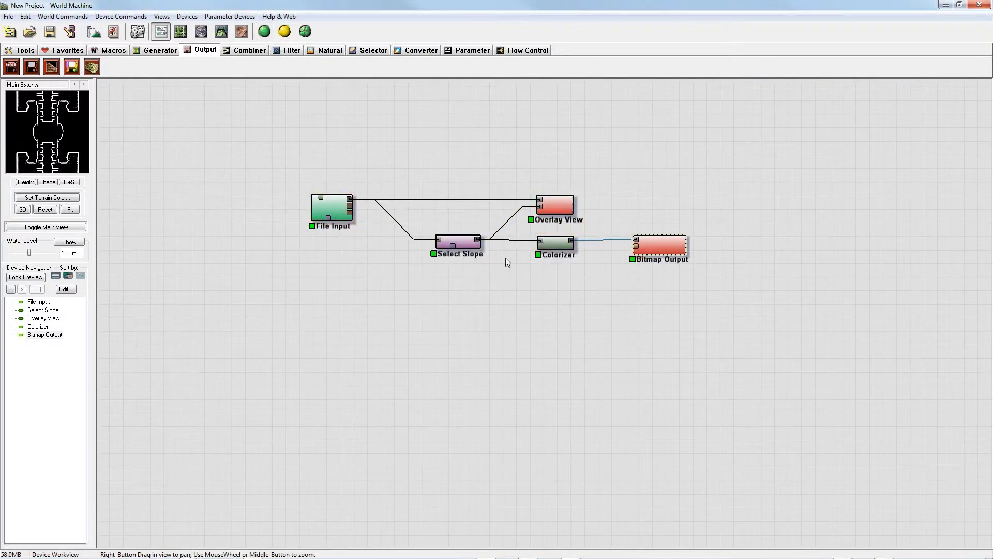
scroll(536, 322, up, 1)
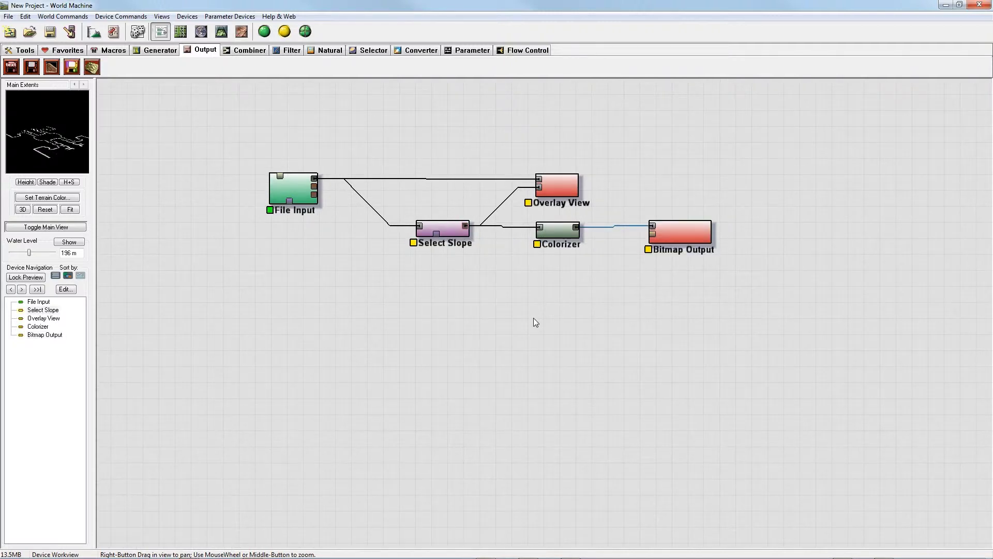
Step: Rename the Select Slope device to Rock_Walls
right_click(447, 230)
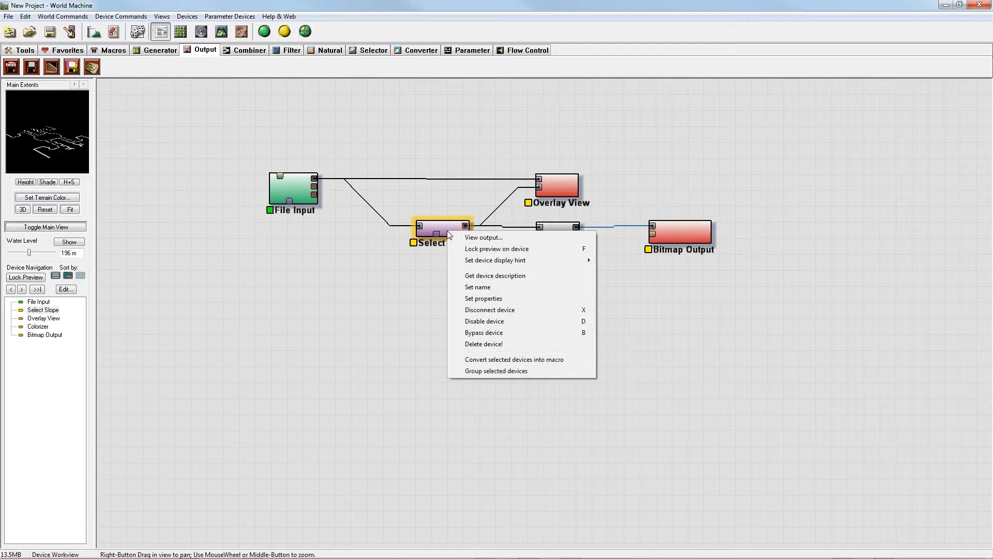
click(512, 310)
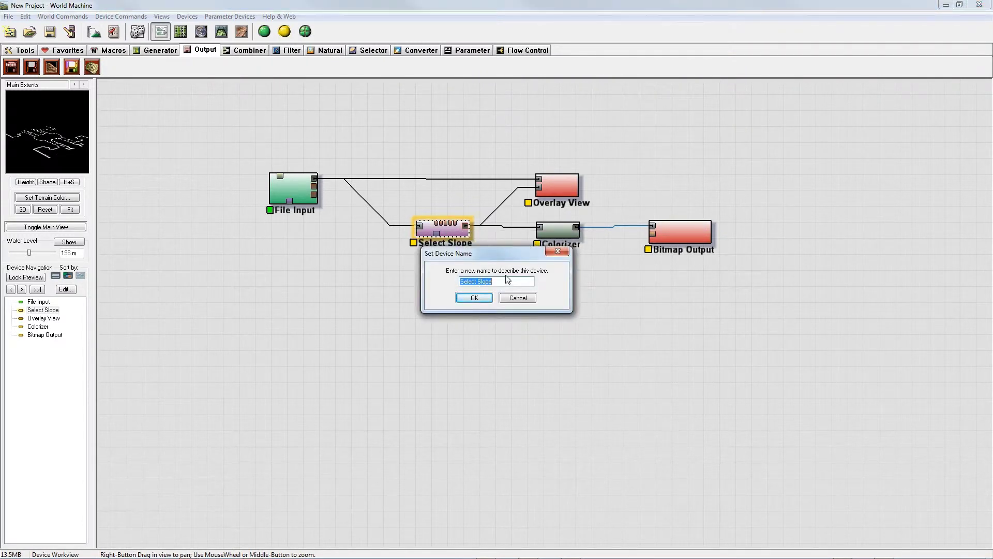
text(Rock_Walls)
key(Return)
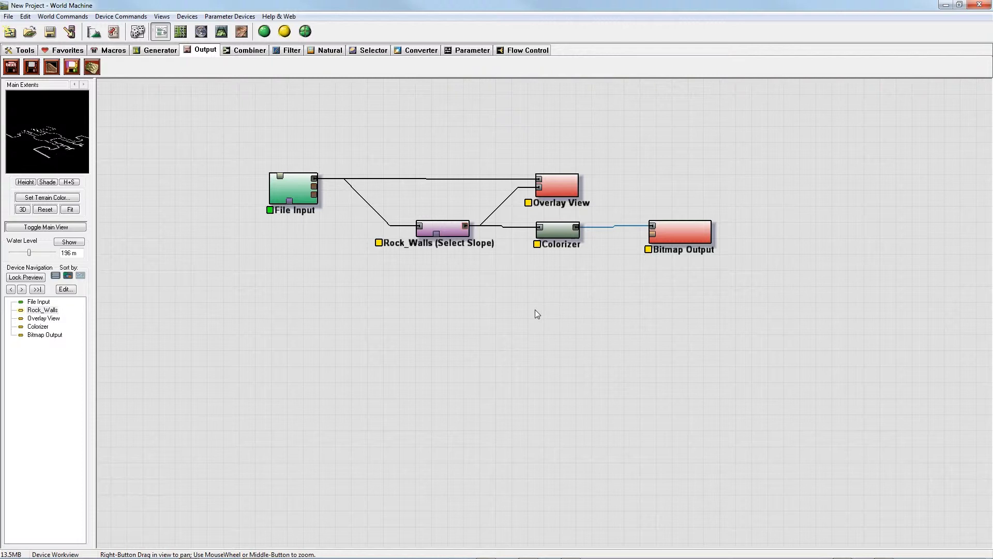
Step: Add a Select Height device below the graph, fed by File Input
click(370, 50)
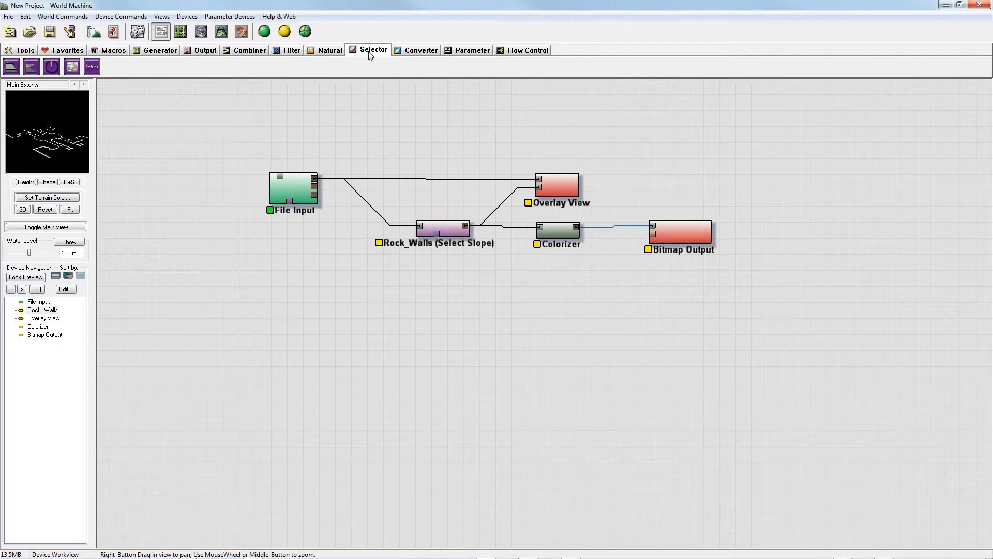
click(11, 67)
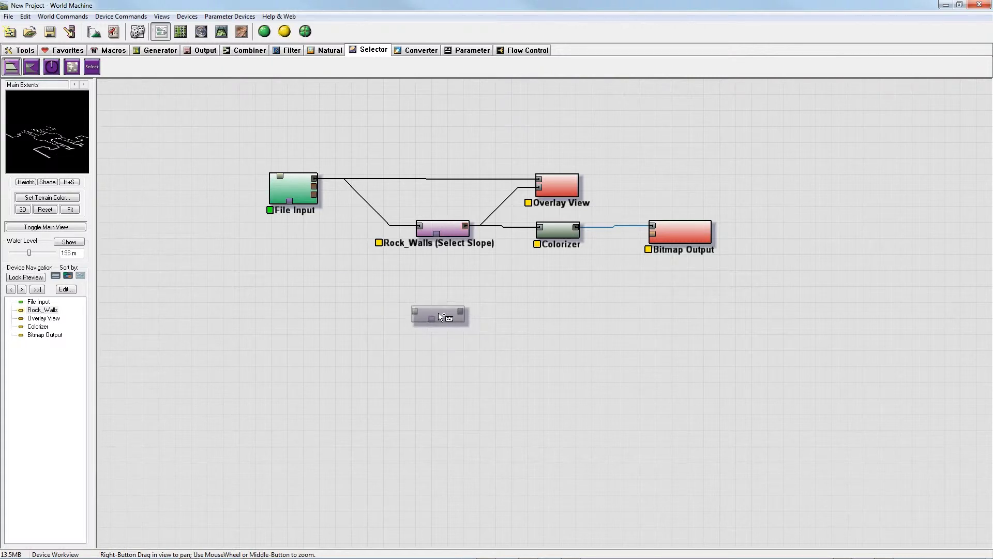
click(446, 316)
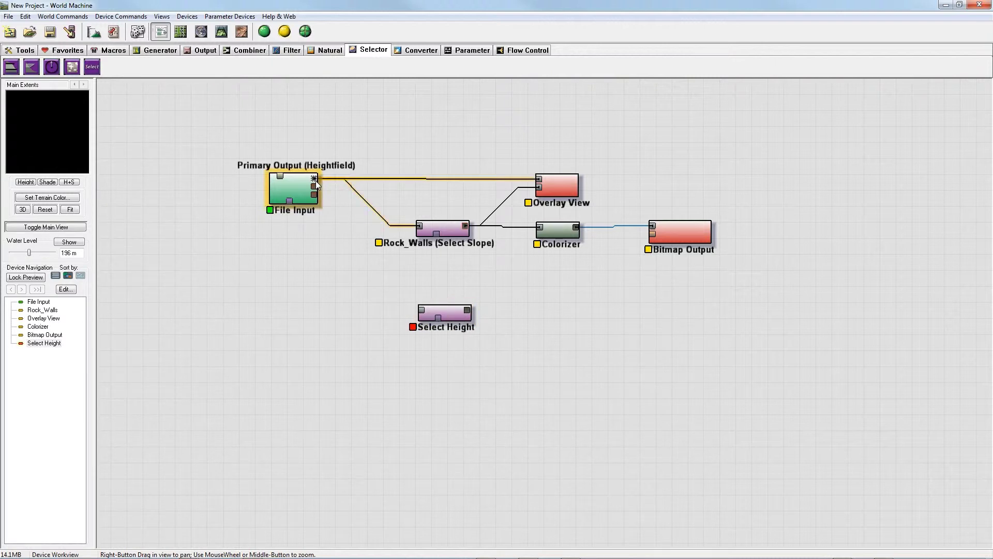
drag(315, 179, 422, 314)
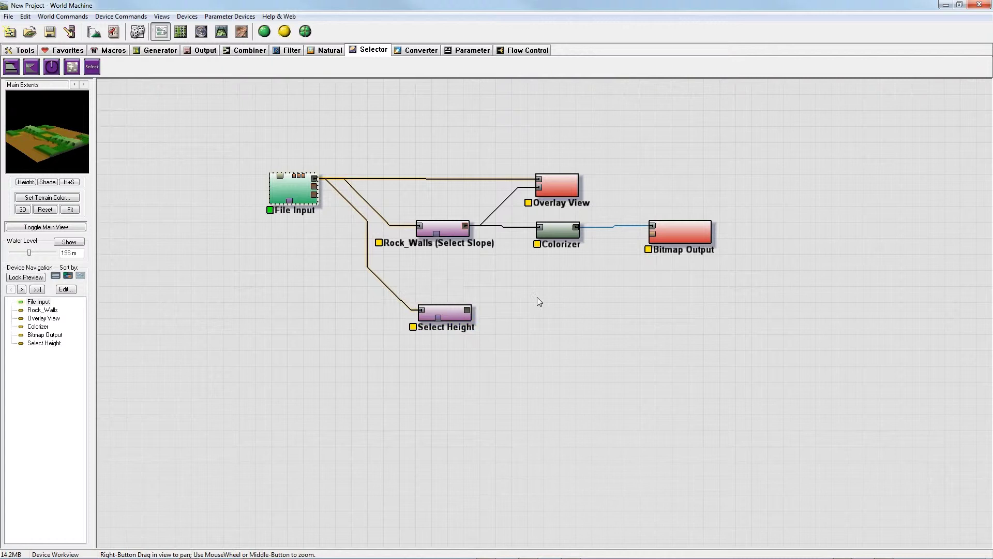
Step: Duplicate the Overlay View and Colorizer devices and place the copies below the originals
click(563, 189)
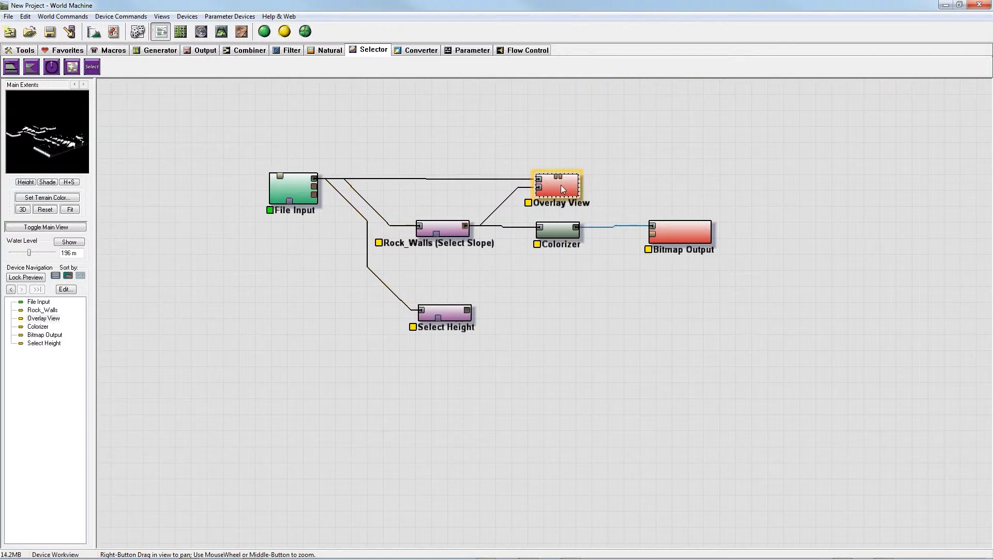
key(ctrl+c)
key(ctrl+v)
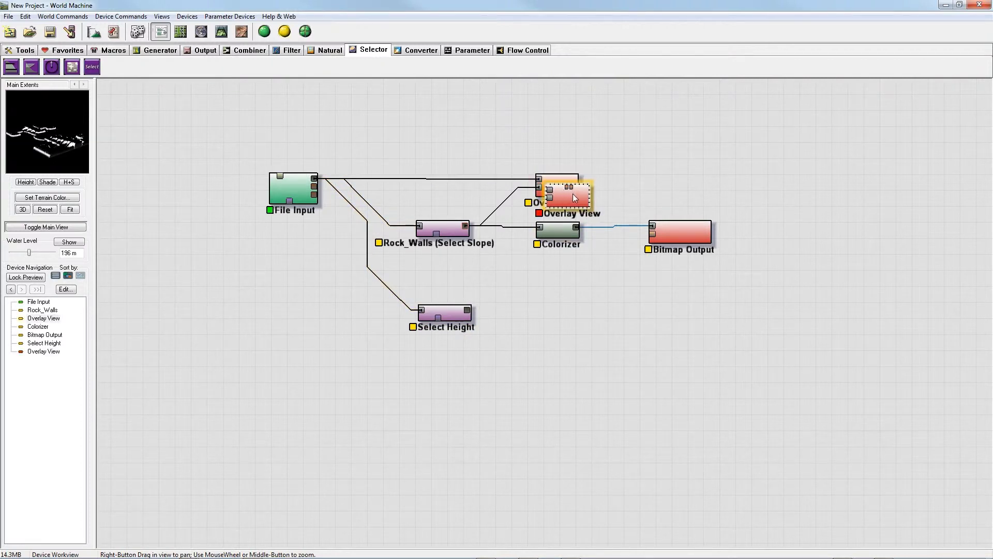
drag(572, 194, 554, 278)
click(557, 231)
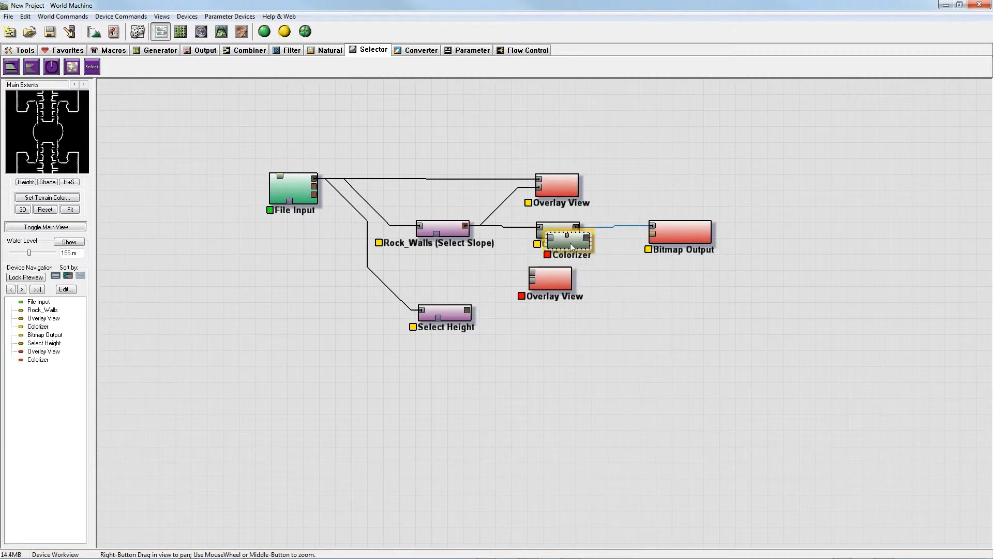
key(ctrl+c)
key(ctrl+v)
drag(550, 322, 553, 330)
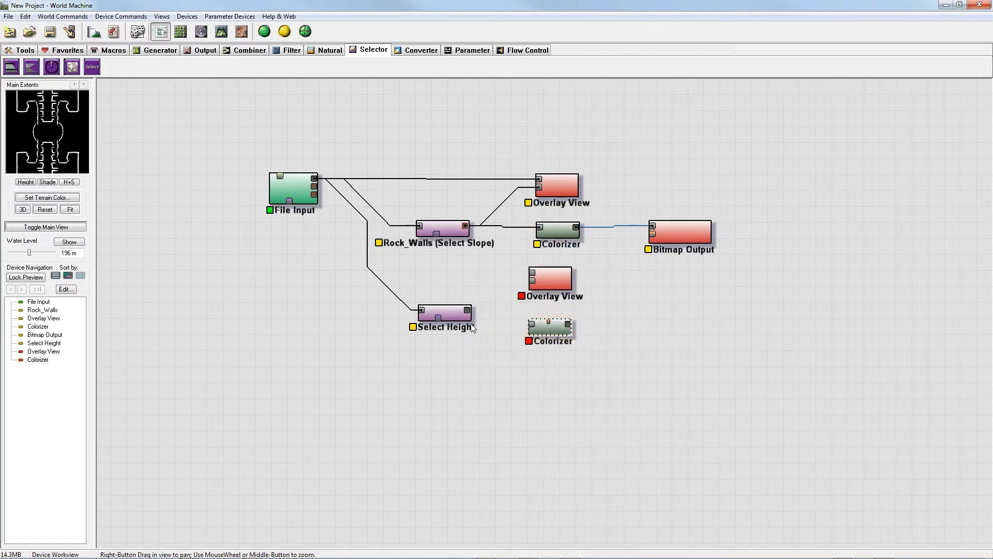
Step: Wire Select Height and File Input into the copies and lock the preview on the new Overlay View
drag(468, 310, 532, 323)
drag(468, 310, 535, 284)
drag(316, 179, 533, 276)
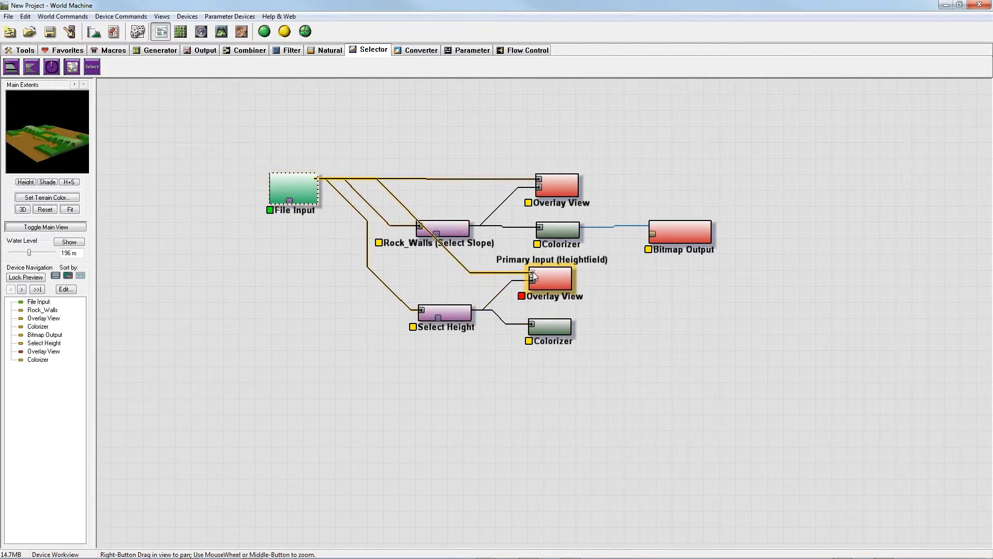
right_click(557, 282)
click(580, 300)
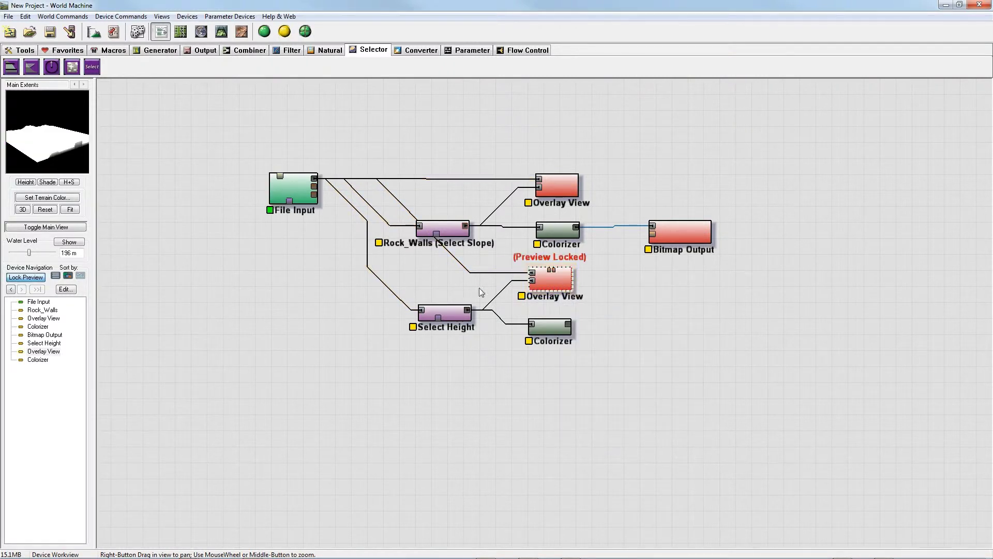
Step: Set the Select Height maximum to 180 m
double_click(451, 316)
drag(461, 276, 500, 299)
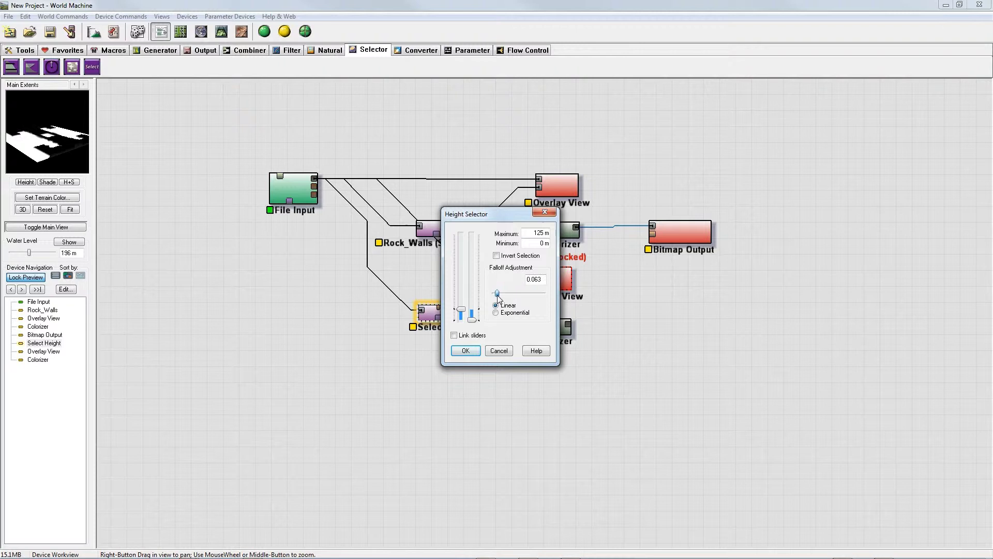
text(180)
key(Return)
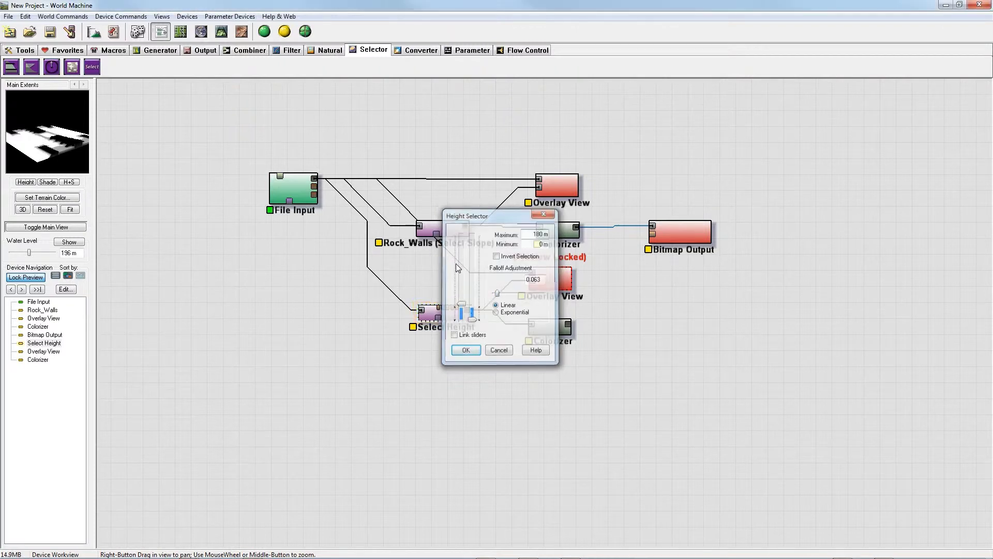
Step: Duplicate the Bitmap Output and wire the lower Colorizer into the copy
click(700, 237)
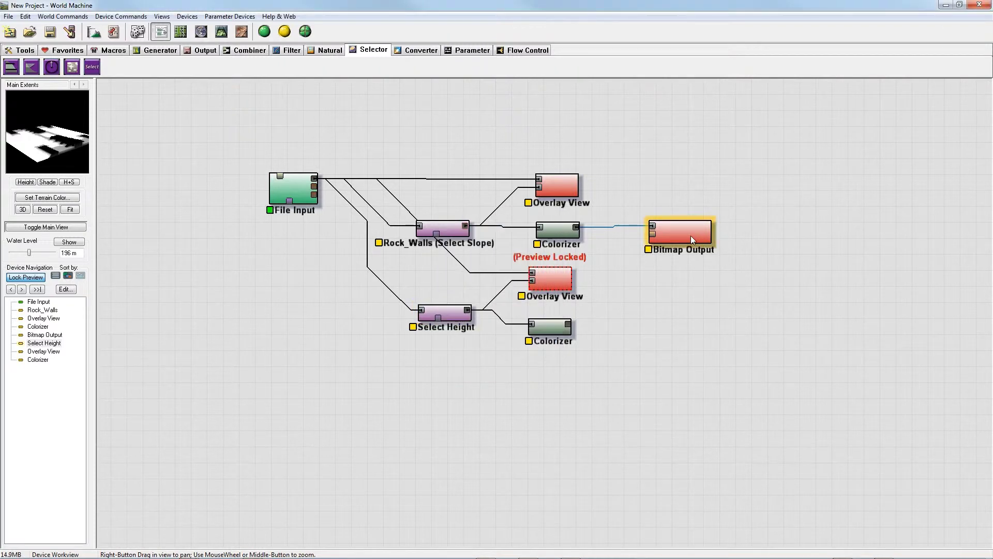
key(ctrl+c)
key(ctrl+v)
drag(687, 238, 646, 341)
drag(559, 326, 643, 328)
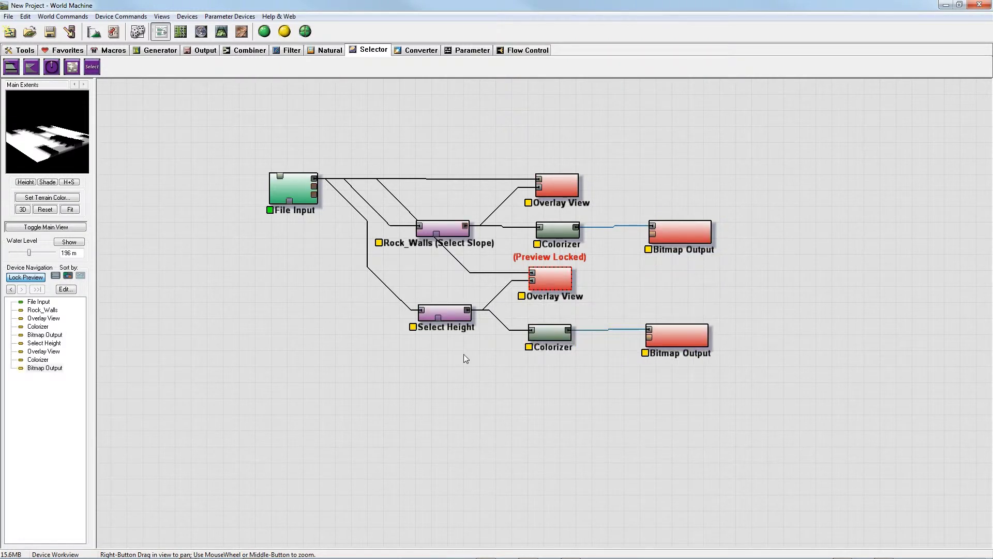
Step: Rename the Select Height device to Beach_Sand
right_click(453, 314)
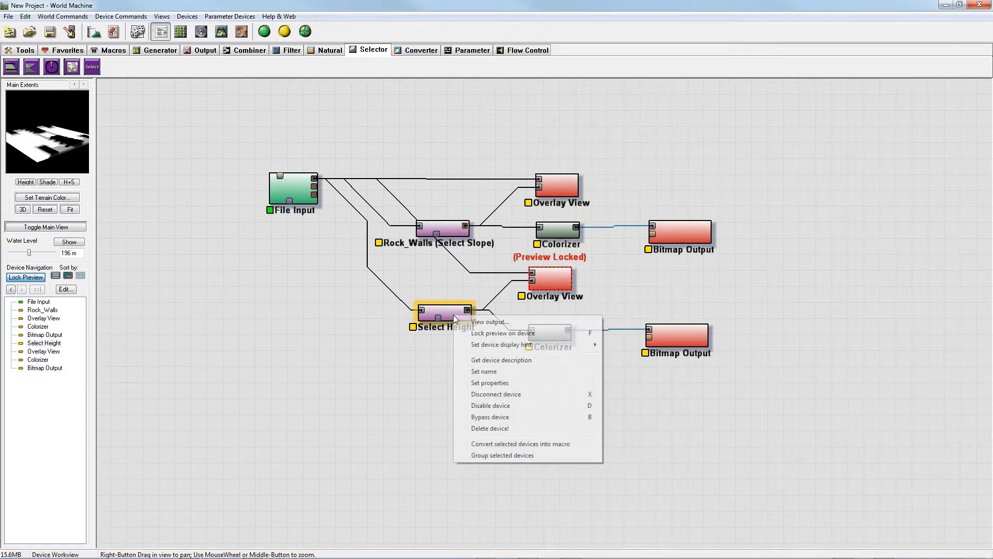
click(477, 368)
text(Beach_Sand)
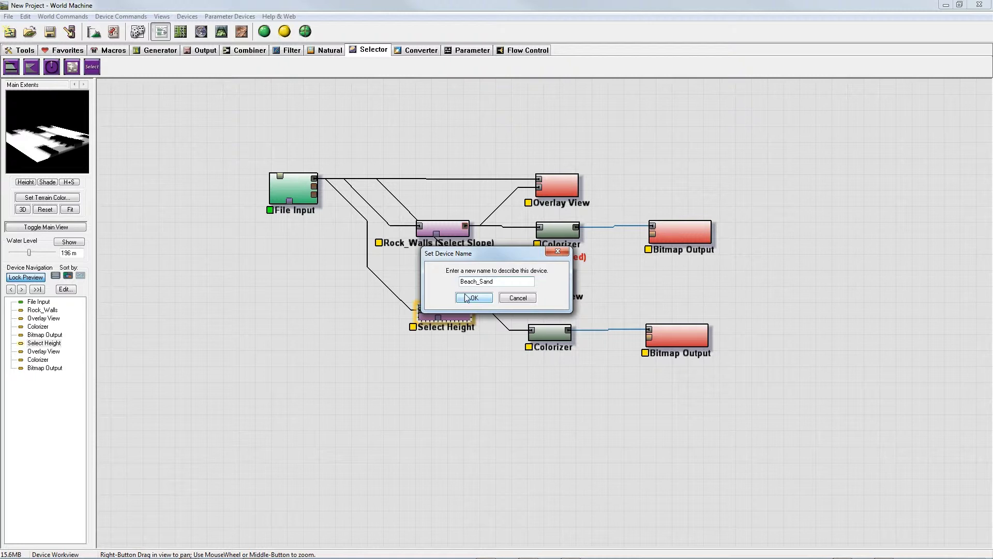
click(471, 297)
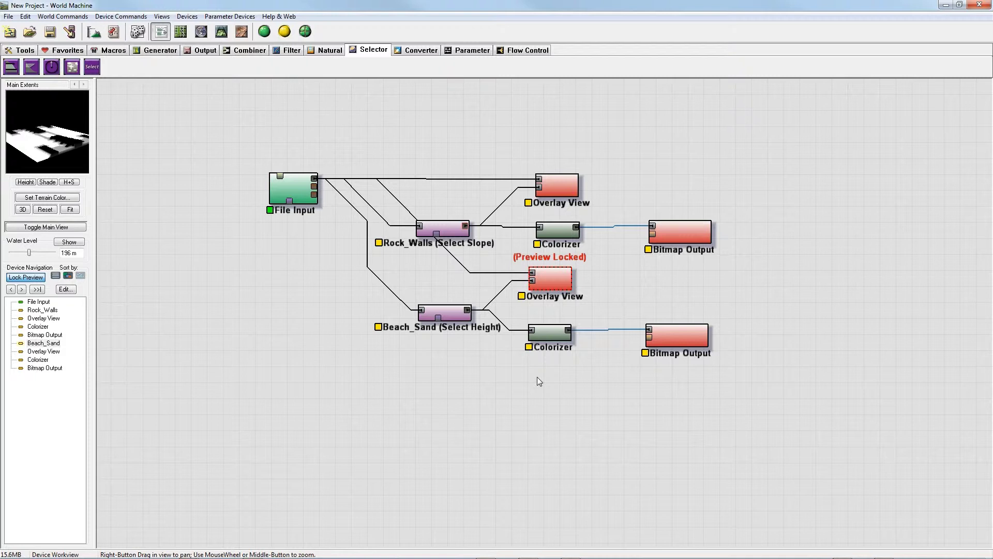
Step: Paste copies of Rock_Walls and Beach_Sand below the graph, feeding the Rock_Walls copy from File Input
click(451, 237)
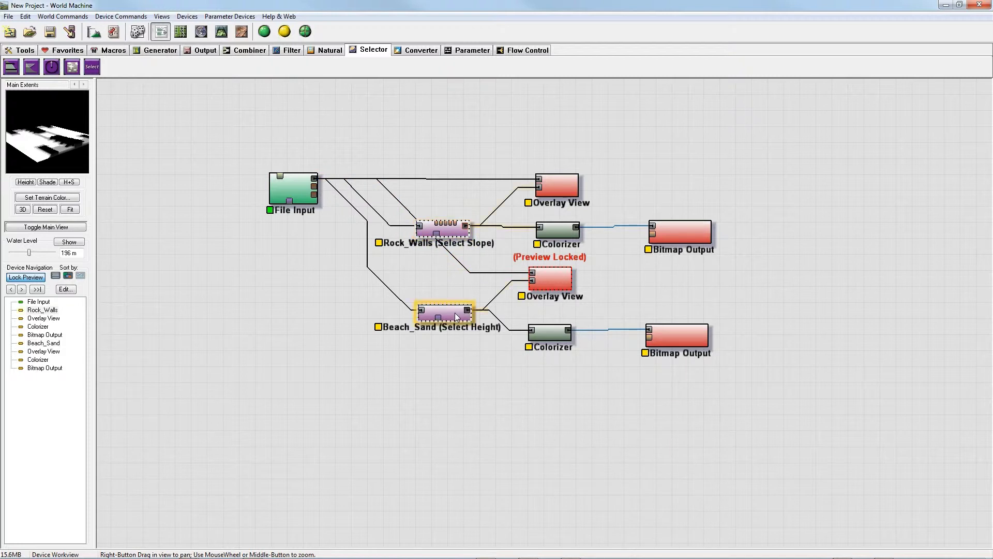
key(ctrl+c)
key(ctrl+v)
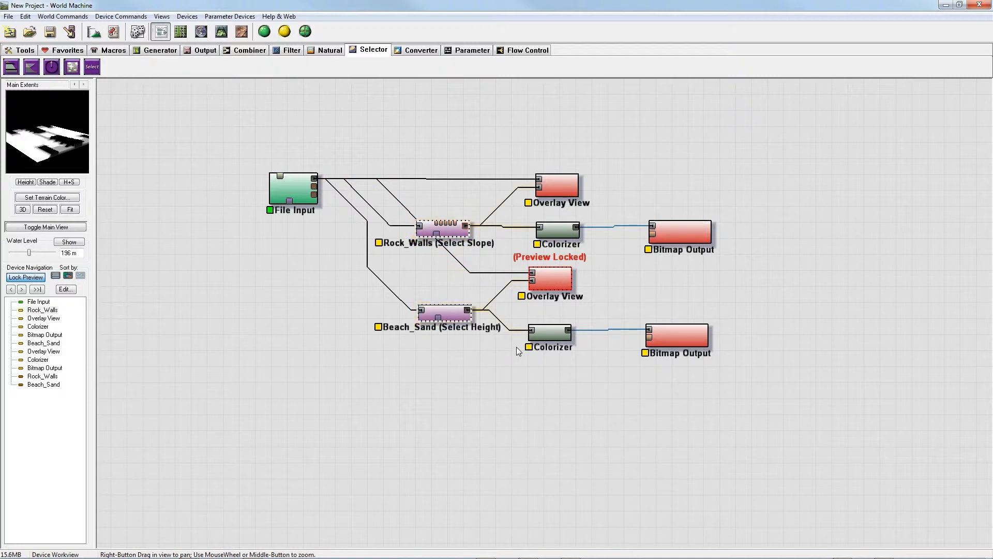
drag(458, 326, 461, 458)
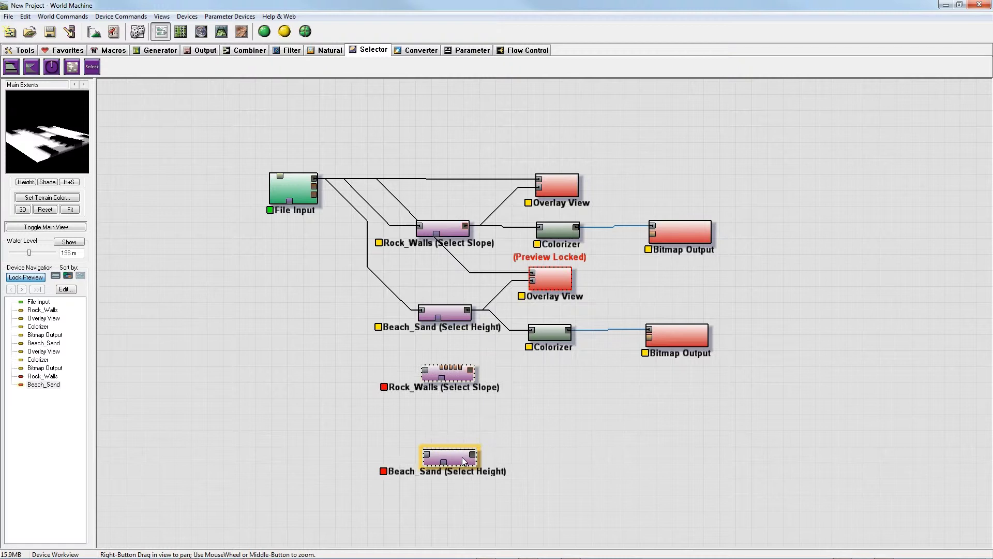
click(457, 406)
drag(464, 374, 467, 408)
mouse_move(315, 179)
mouse_down()
mouse_move(401, 379)
mouse_move(426, 405)
mouse_up()
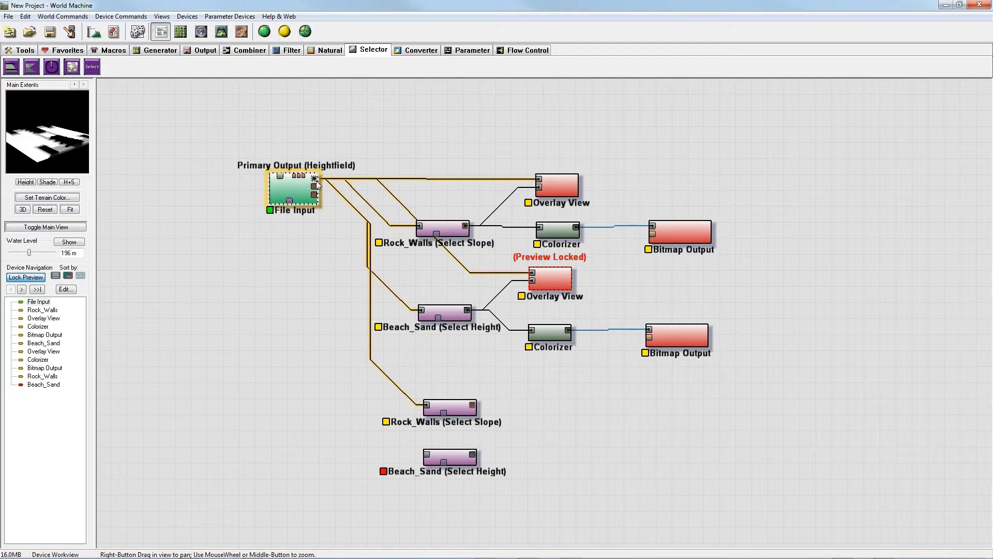
Step: Feed File Input into the lower height copy and rename both lower selectors to Grass
mouse_move(314, 178)
mouse_down()
mouse_move(355, 331)
mouse_move(428, 456)
mouse_up()
click(458, 407)
right_click(459, 410)
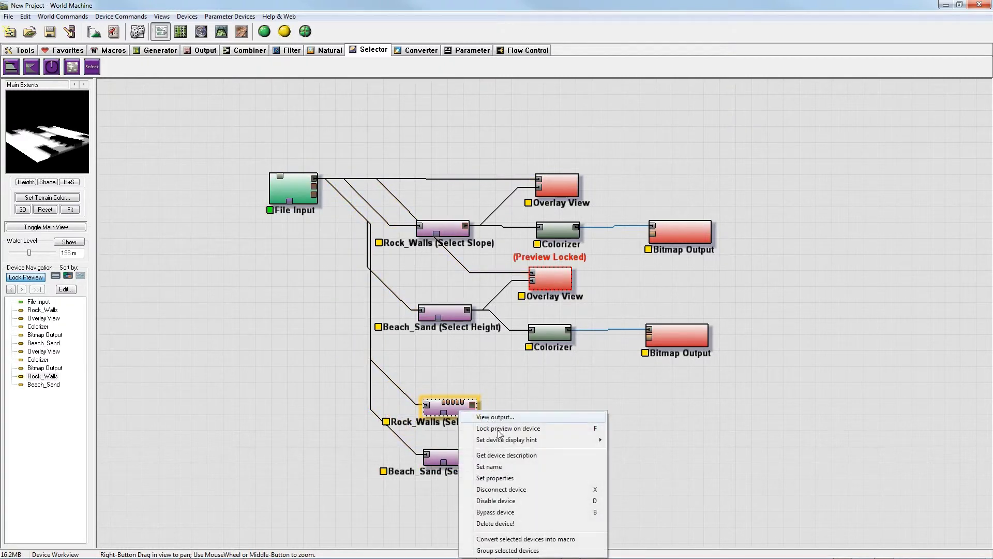
click(499, 467)
text(Grass)
key(Return)
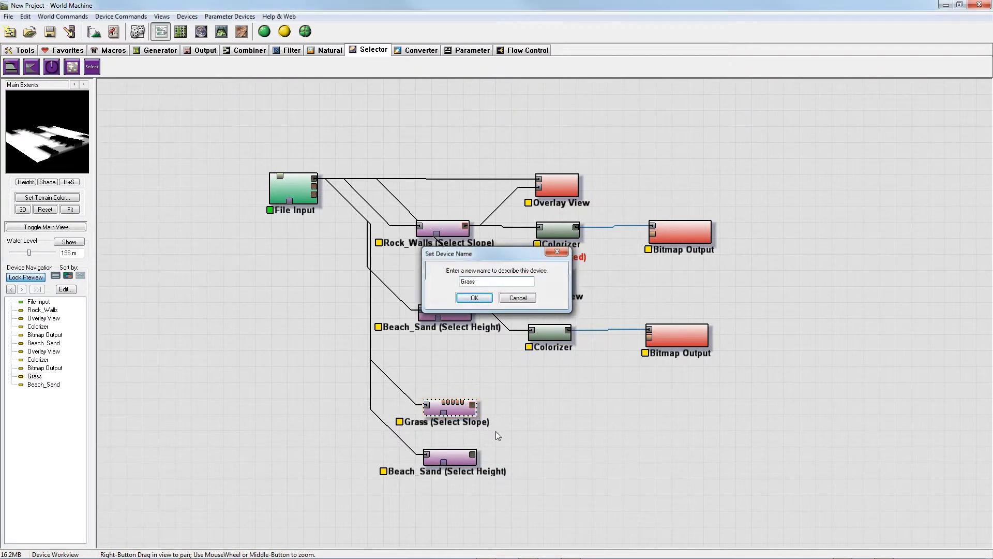
click(458, 457)
right_click(458, 457)
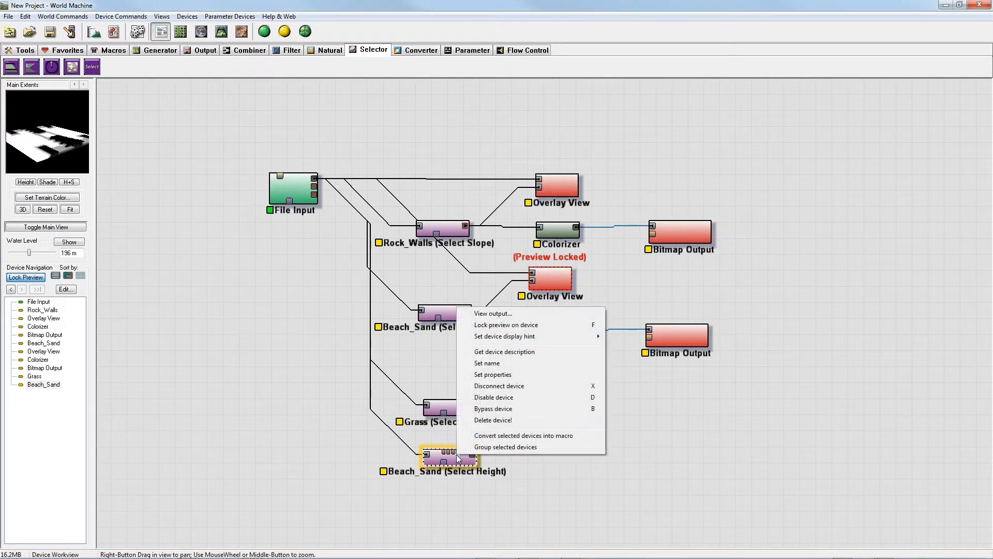
click(489, 365)
text(Gra)
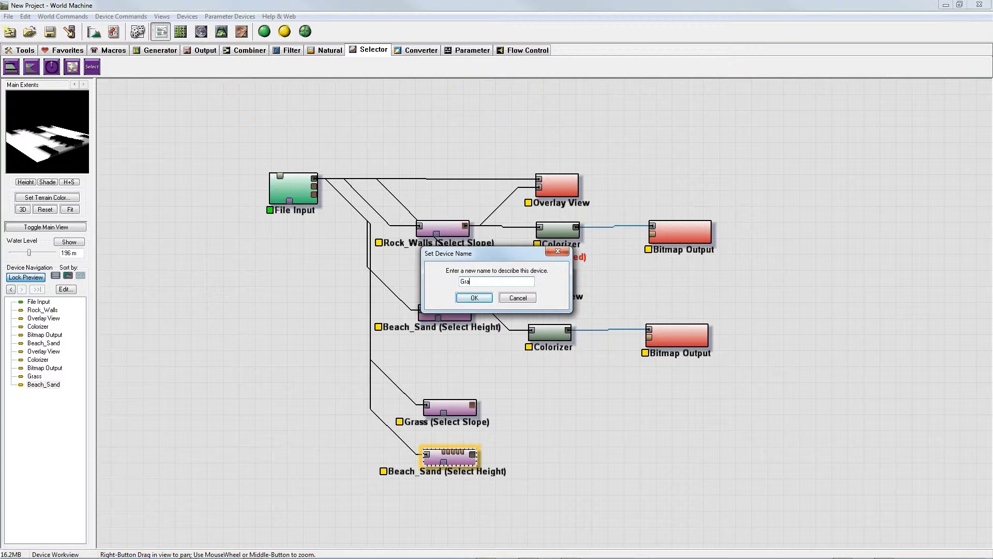
text(ss)
key(Return)
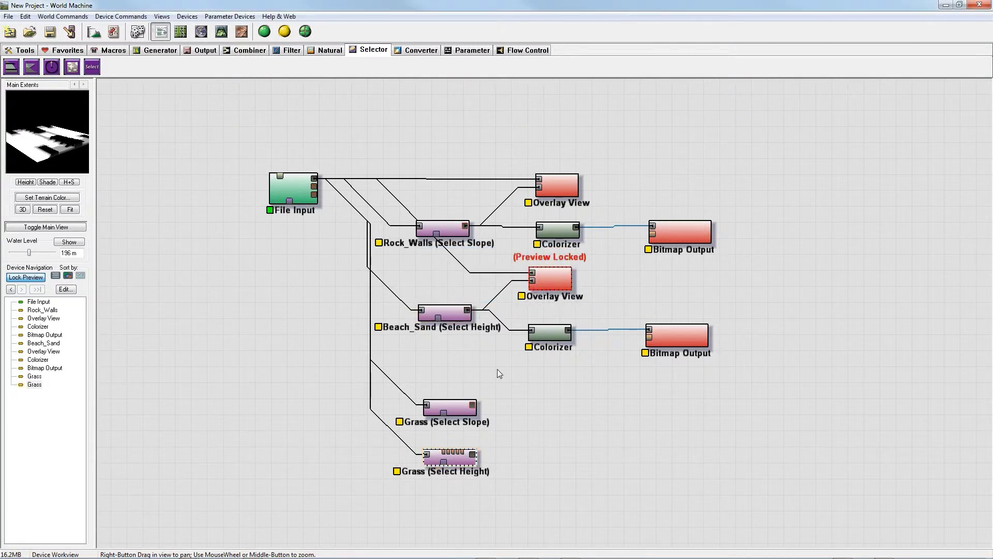
Step: Add a Combiner taking both Grass selectors as its two inputs
click(246, 51)
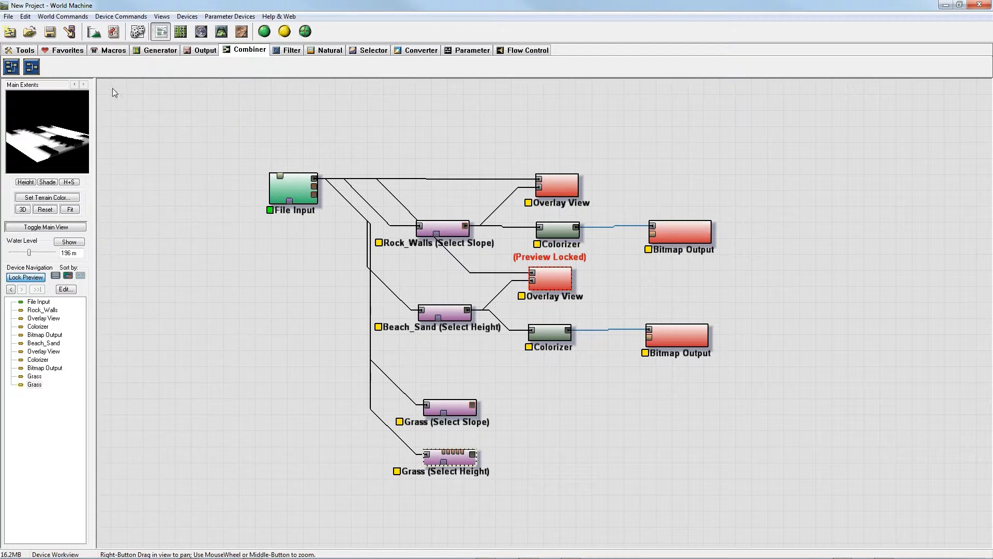
click(32, 69)
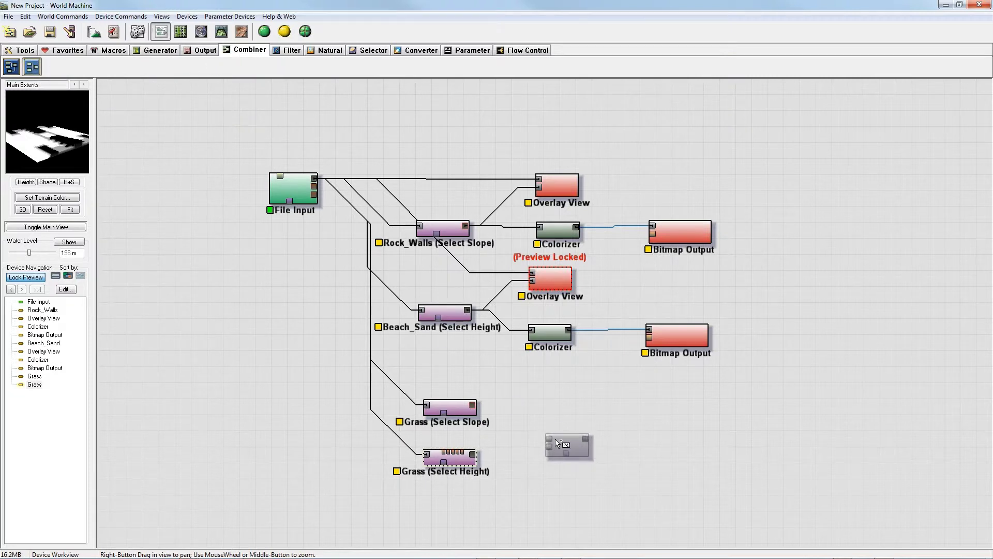
click(548, 435)
key(Escape)
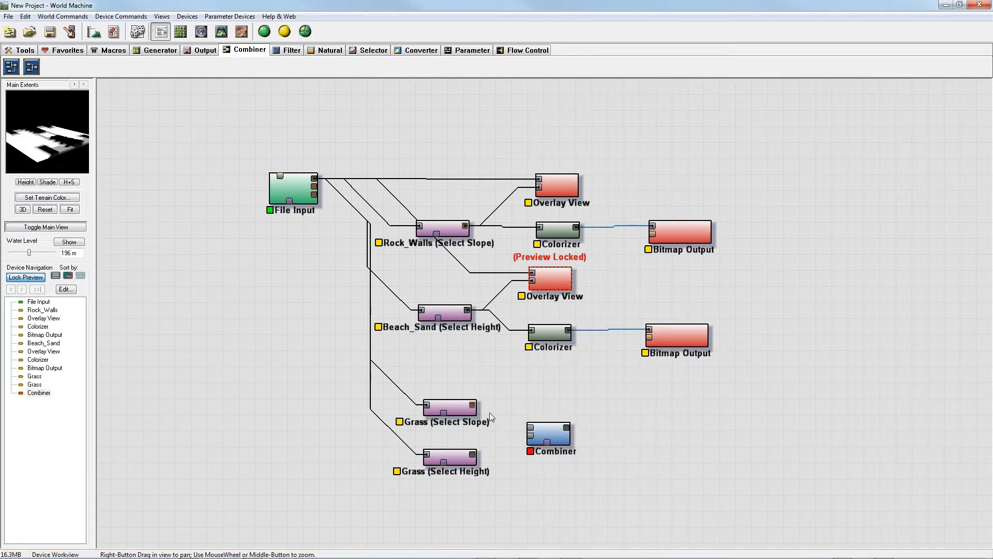
drag(473, 405, 530, 428)
drag(479, 453, 530, 435)
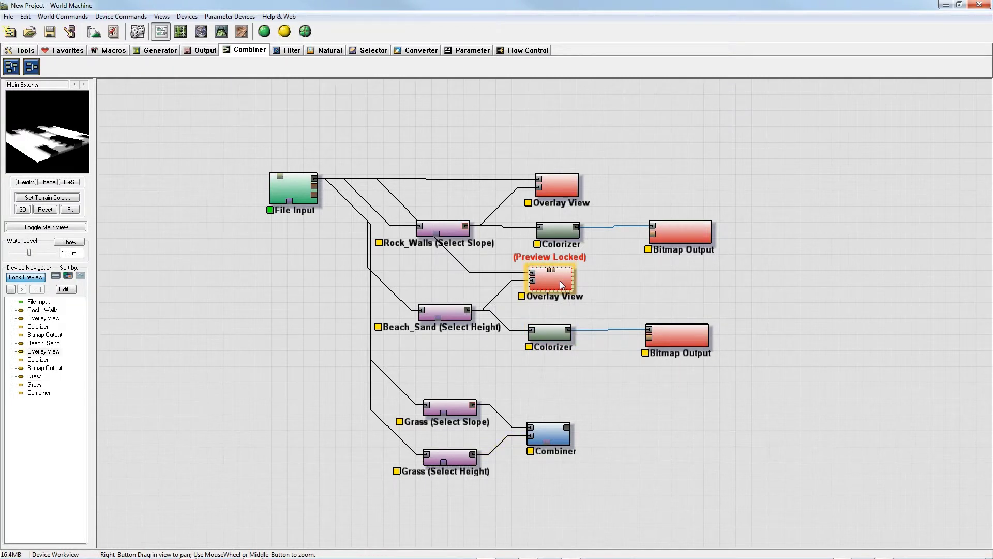
Step: Paste an Overlay View fed by File Input and the Combiner, and lock its preview
key(ctrl+v)
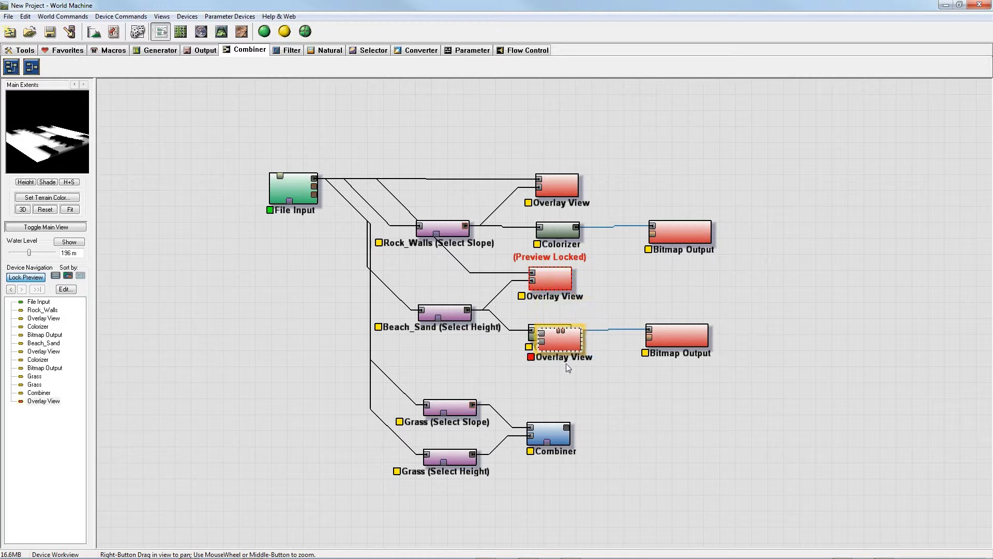
drag(567, 348, 558, 391)
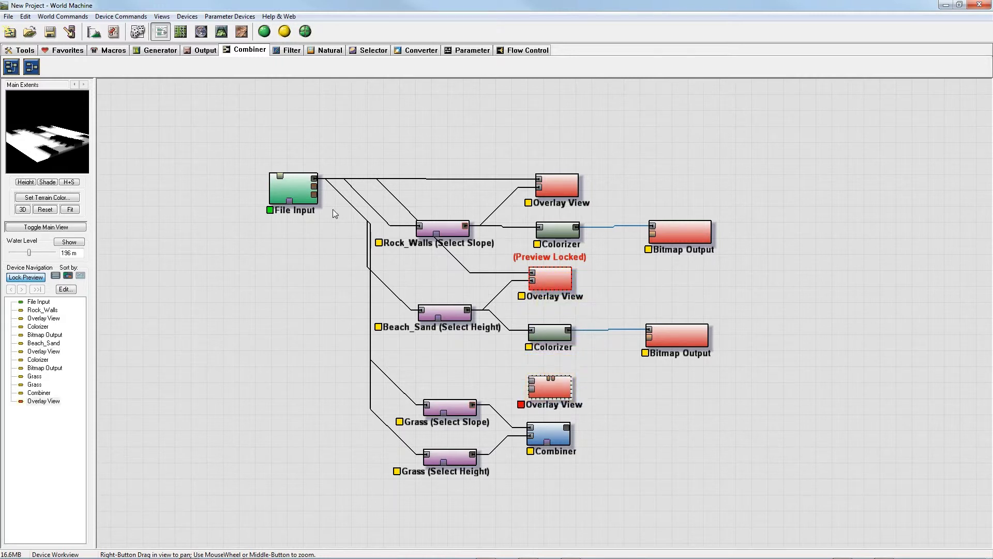
click(316, 183)
drag(315, 184, 532, 382)
drag(567, 427, 552, 392)
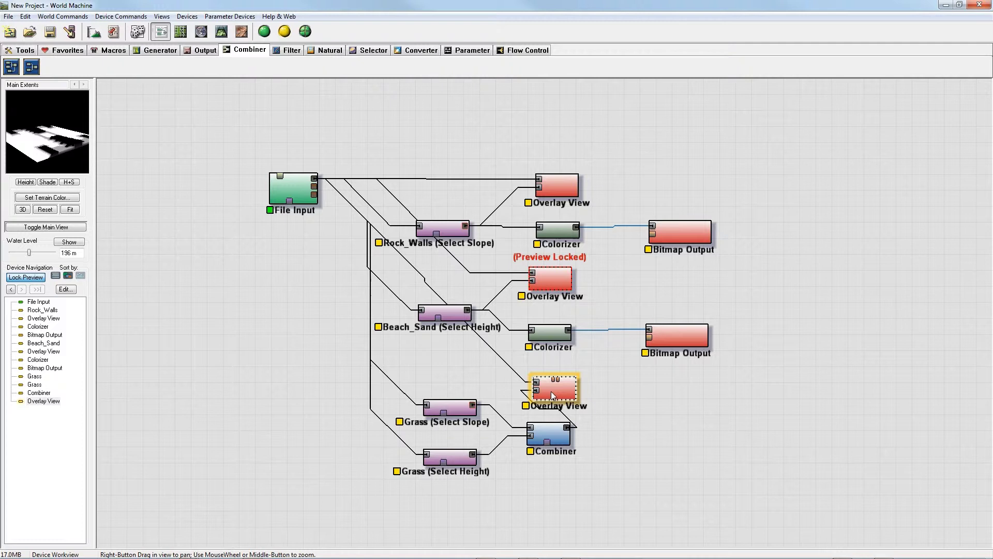
key(ctrl+l)
Step: Shift both Grass selectors and the Combiner further left
drag(411, 382, 384, 452)
drag(549, 437, 475, 430)
click(564, 455)
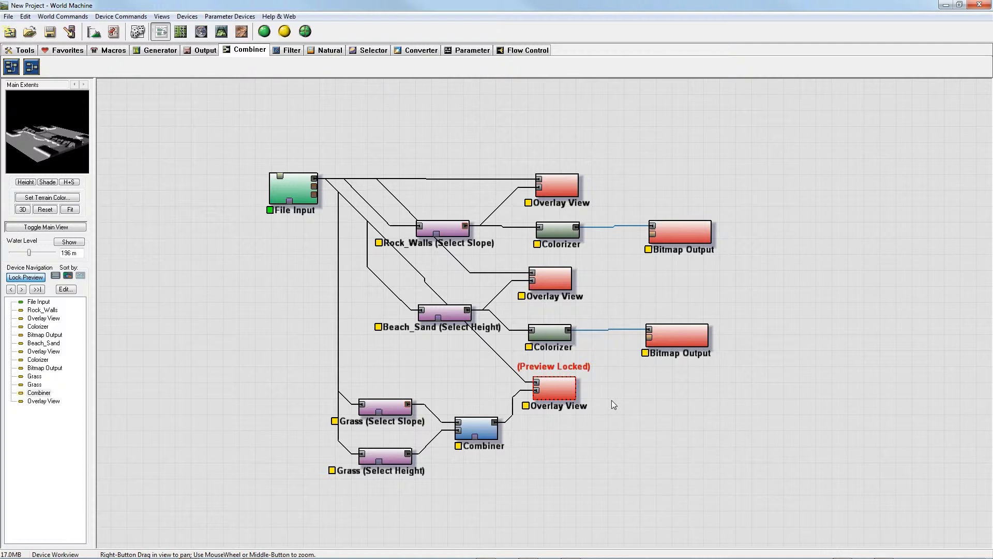
Step: Duplicate the Beach_Sand Colorizer and Bitmap Output pair and feed the Combiner output into the new Colorizer
click(553, 335)
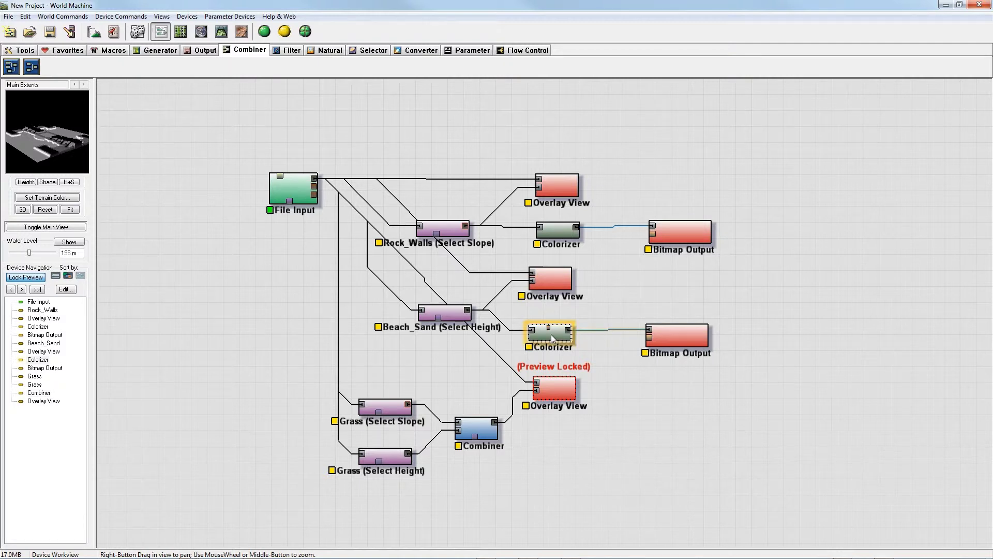
ctrl+click(675, 339)
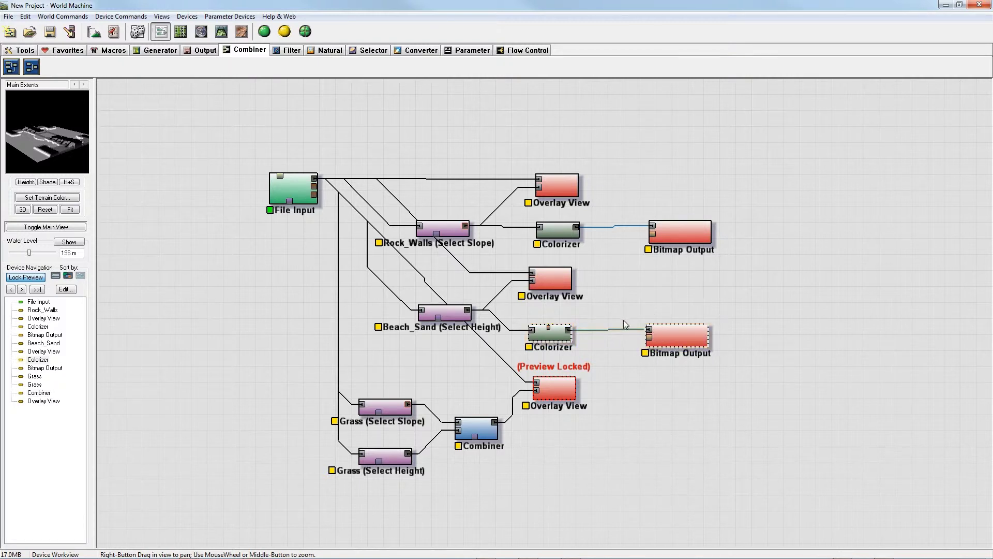
key(ctrl+c)
key(ctrl+v)
drag(687, 353, 684, 453)
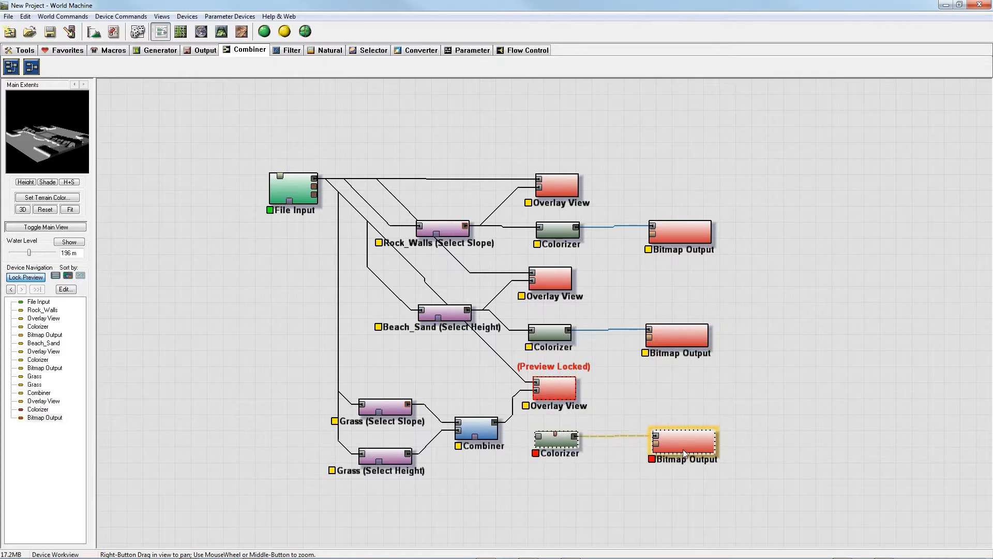
click(610, 494)
drag(495, 424, 559, 443)
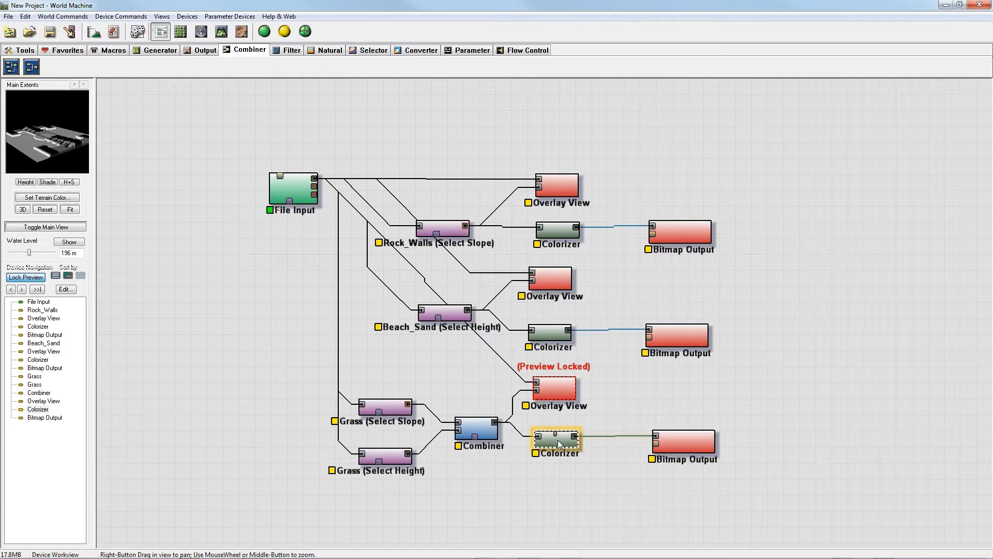
click(559, 443)
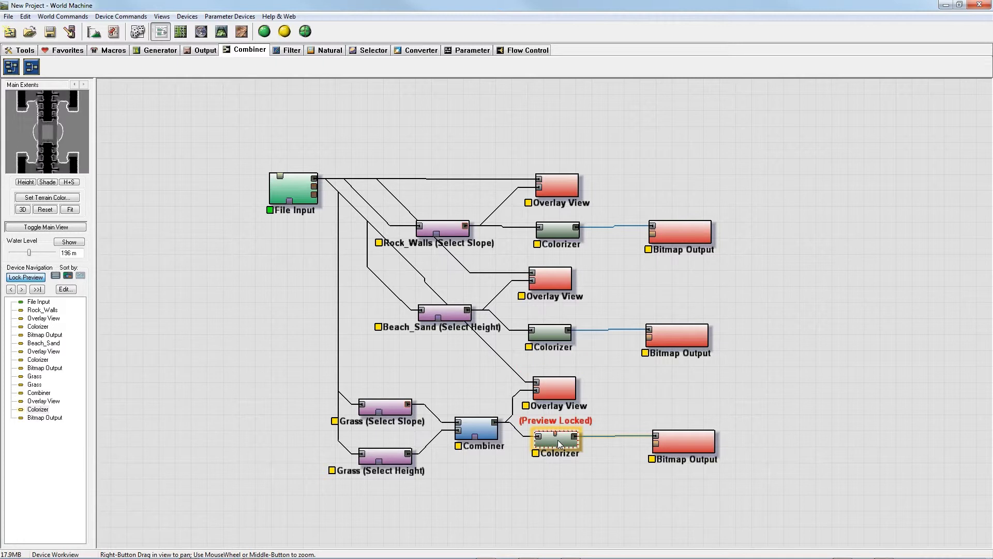
click(560, 389)
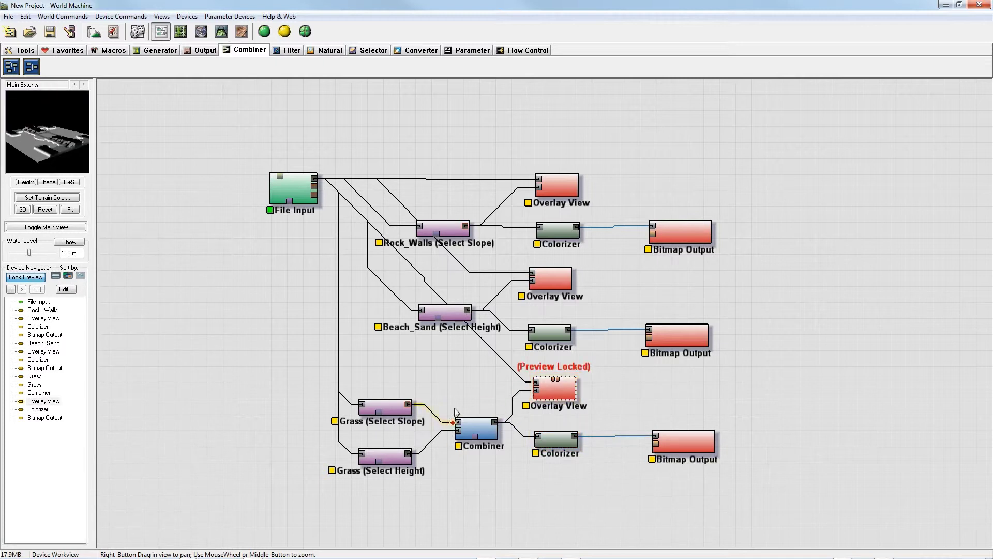
Step: Switch the Combiner's method to Subtract and raise its Strength to 1.0
double_click(393, 408)
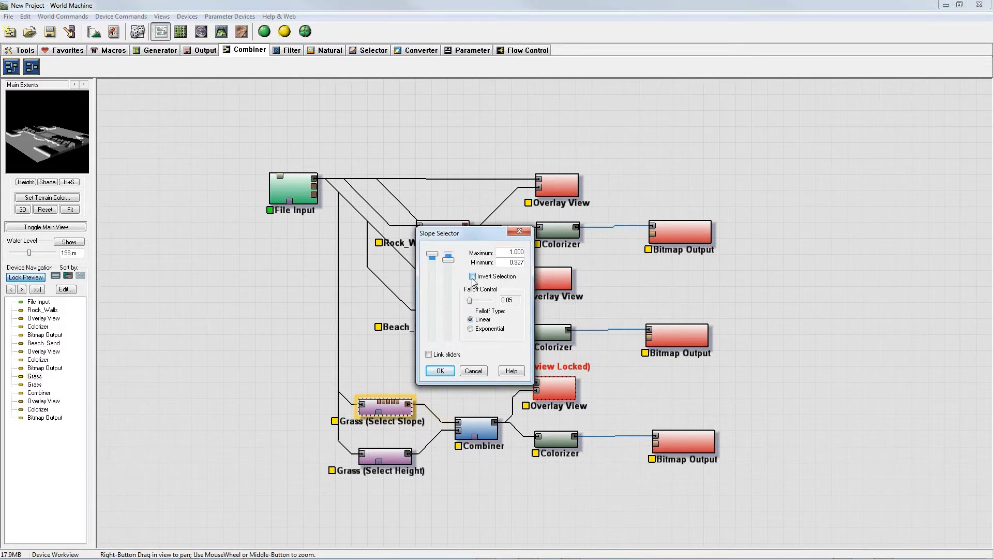
click(441, 371)
click(478, 427)
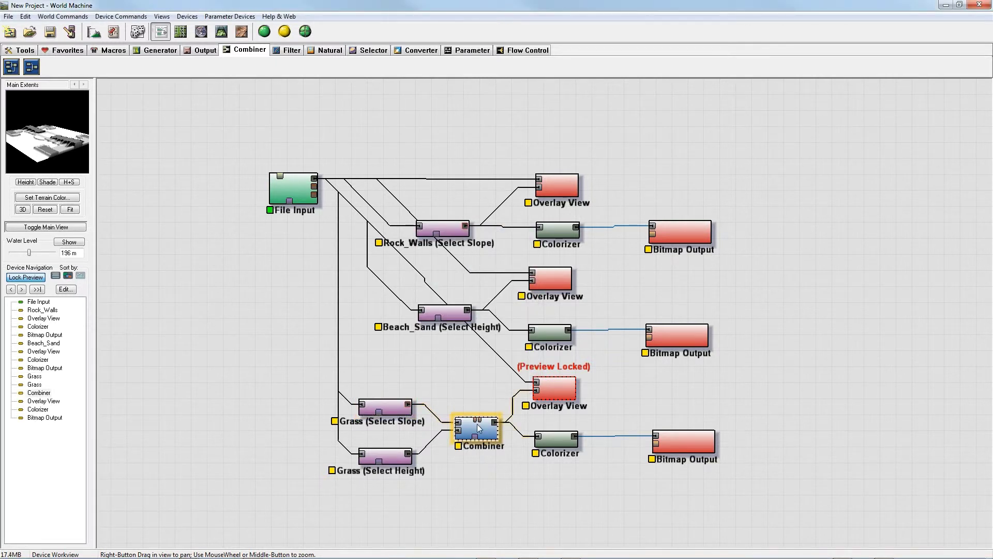
double_click(479, 427)
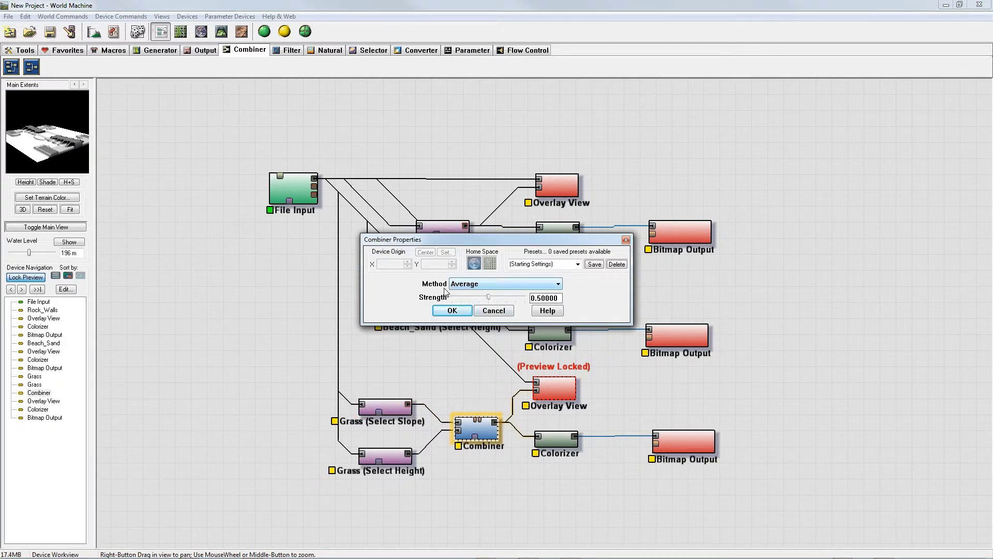
click(517, 284)
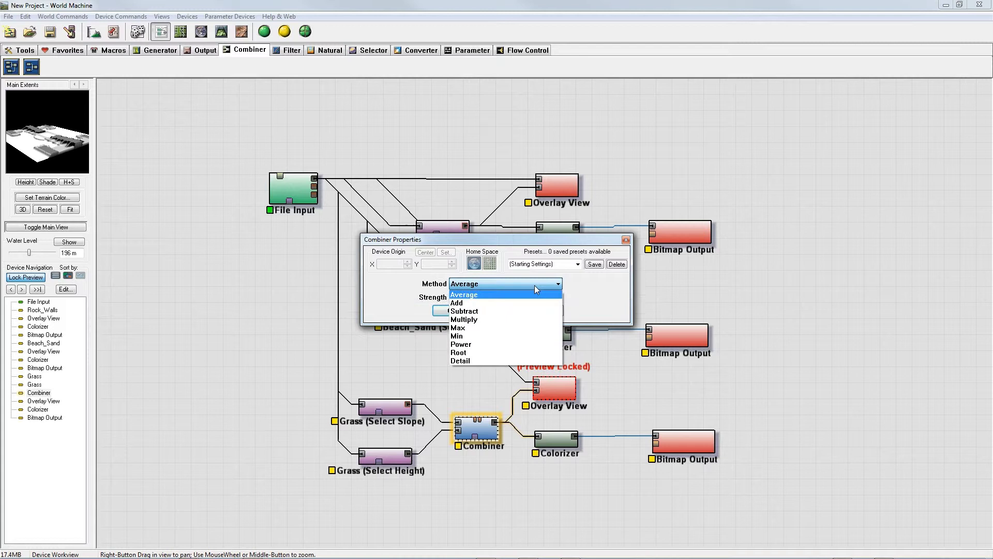
click(475, 312)
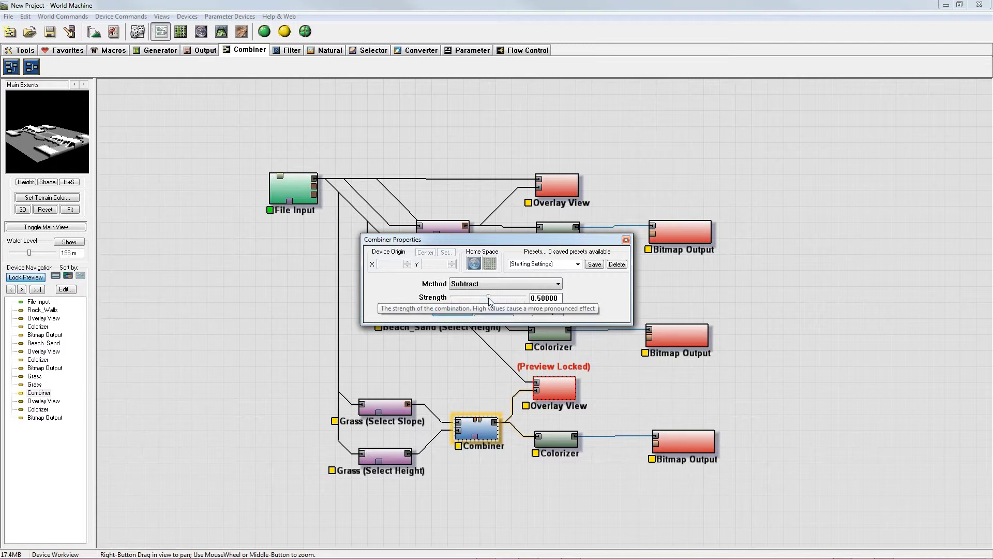
drag(490, 300, 533, 306)
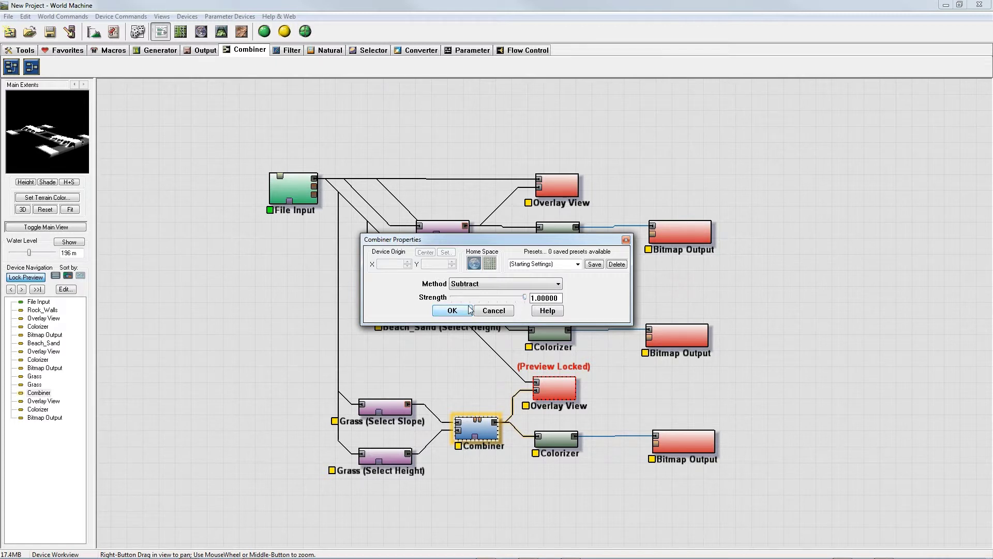
click(452, 310)
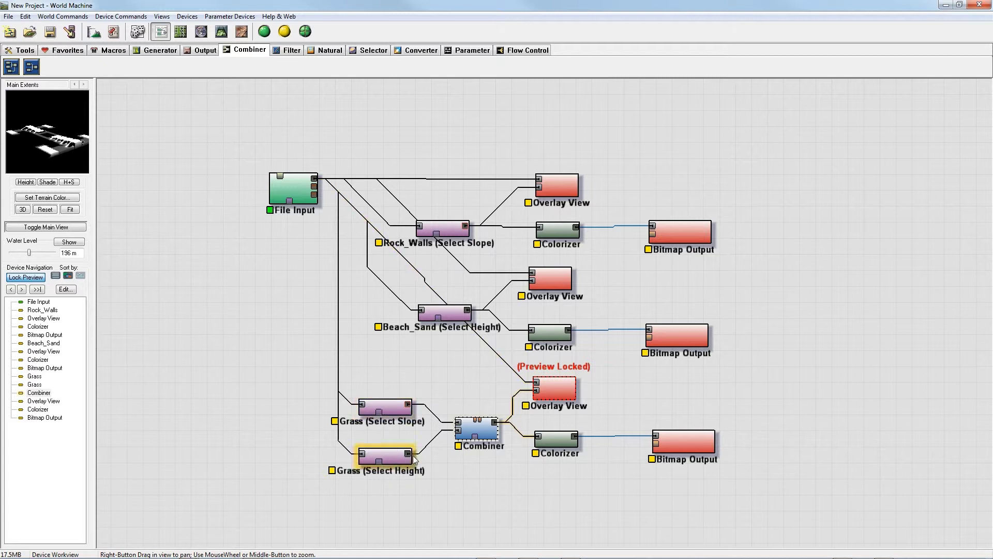
click(392, 459)
double_click(392, 460)
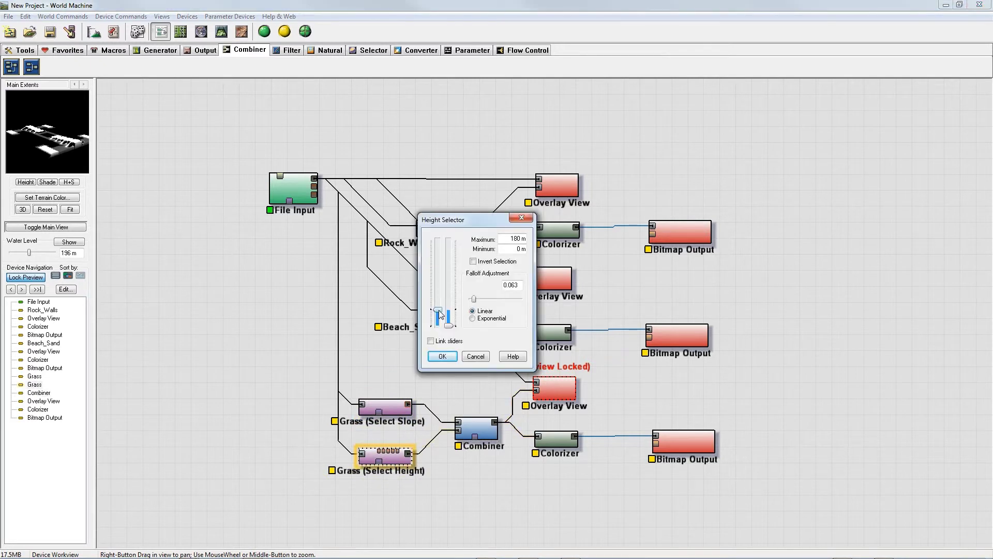
drag(440, 314, 438, 310)
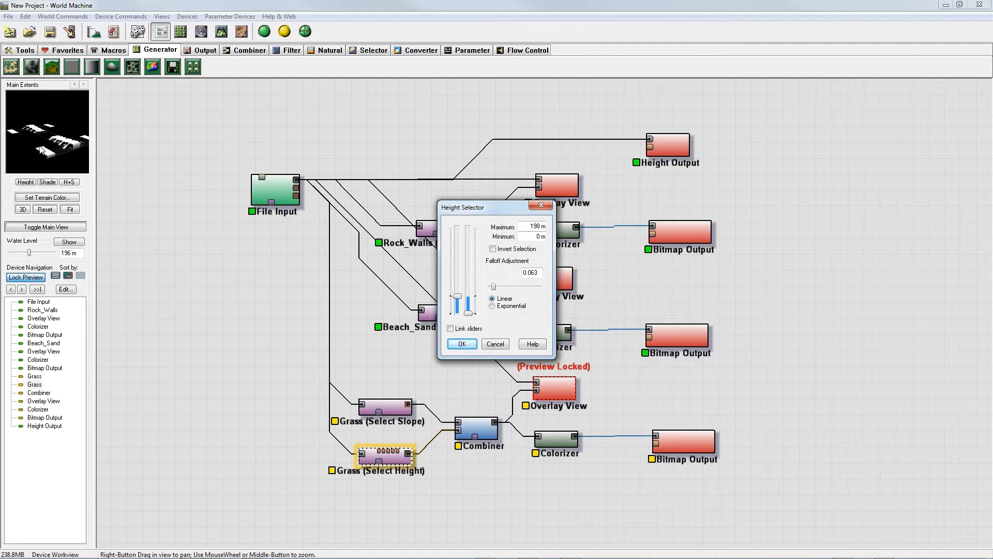
click(462, 344)
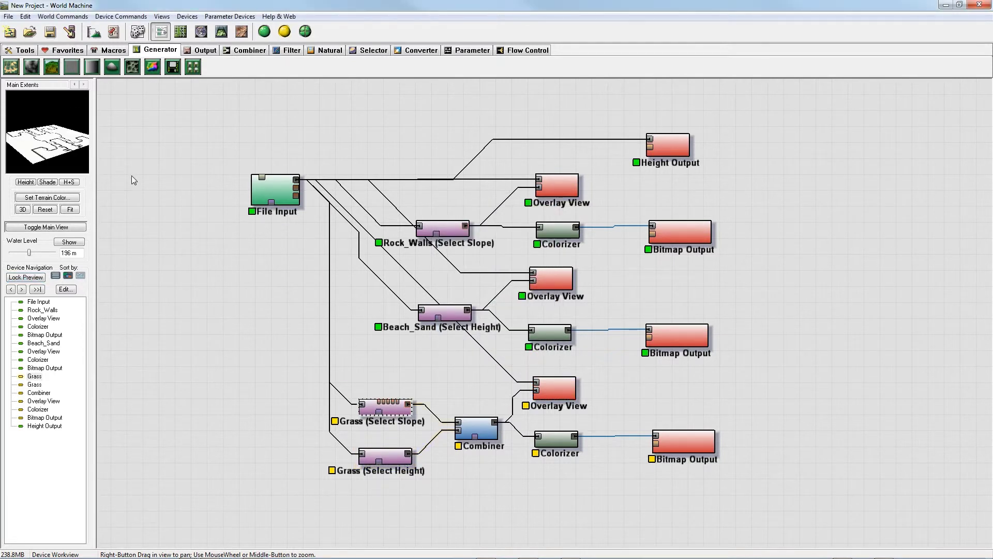
drag(78, 150, 54, 163)
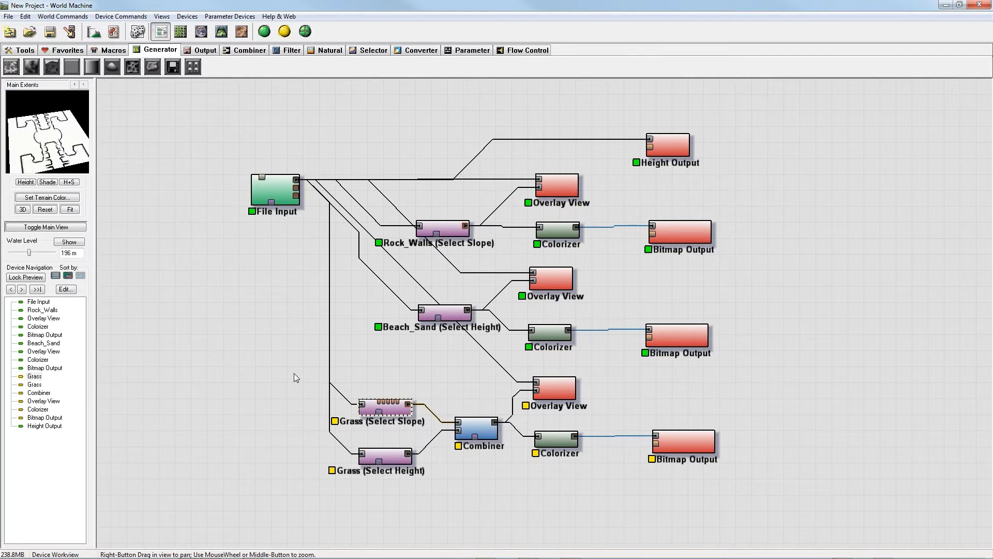
click(386, 456)
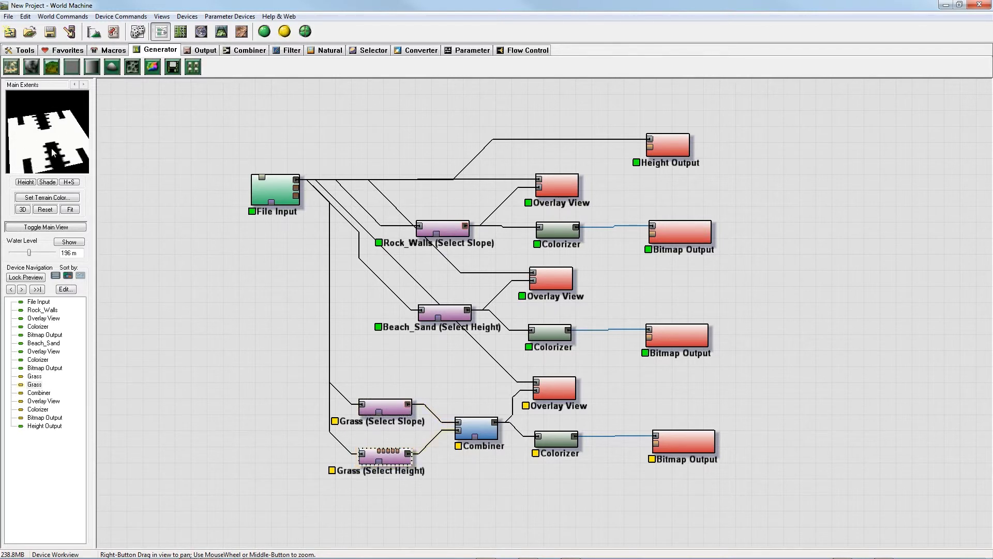
click(476, 427)
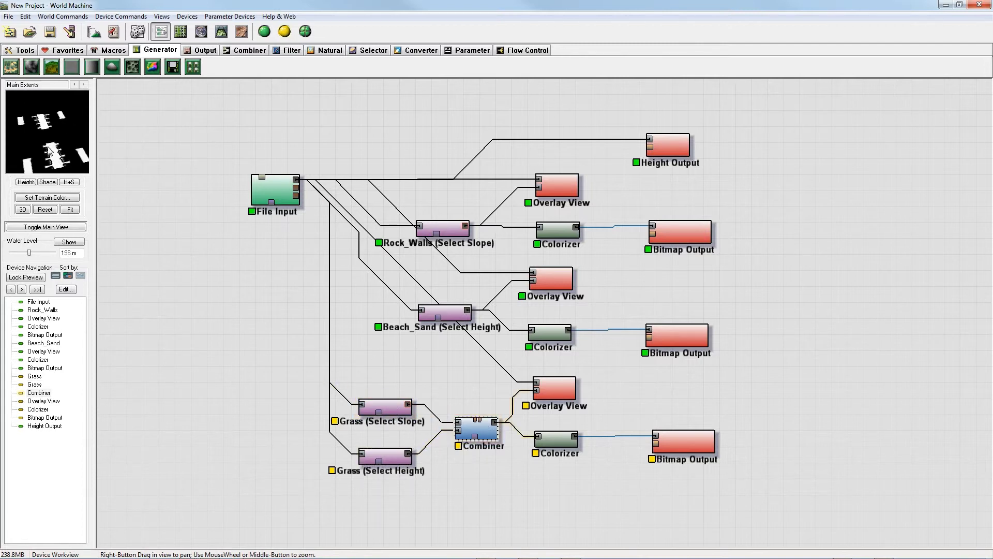
click(248, 182)
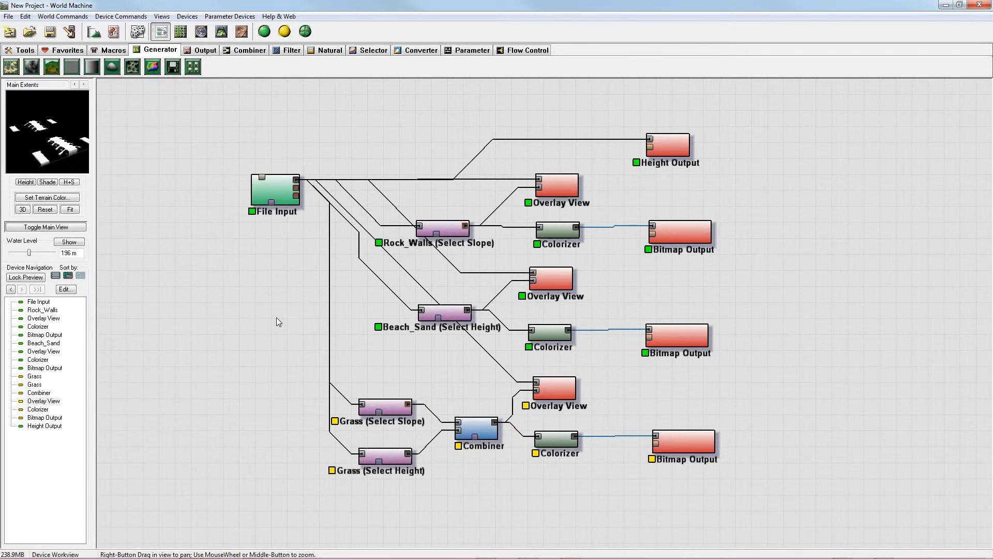
Step: Write the upper Bitmap Output to disk as Rock_Walls.bmp
click(688, 237)
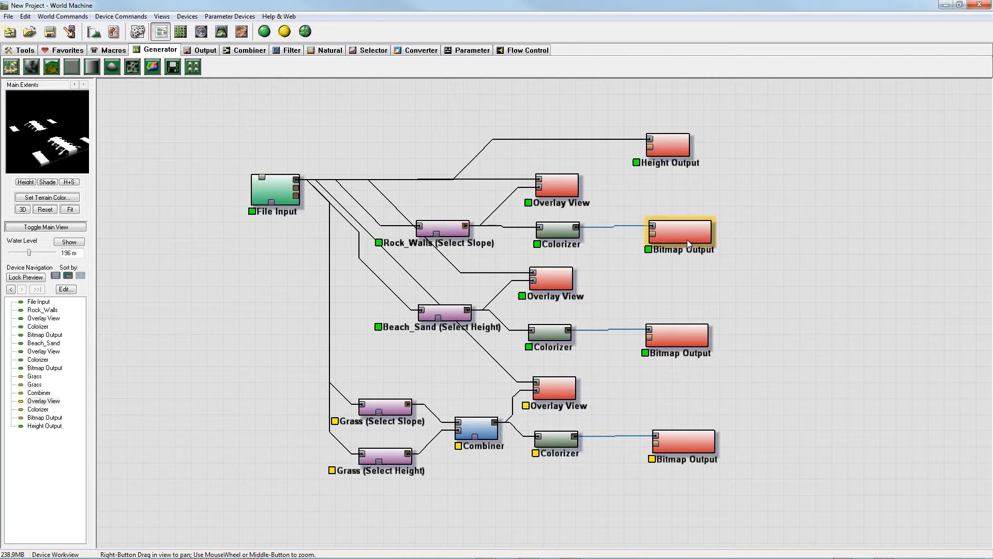
double_click(688, 237)
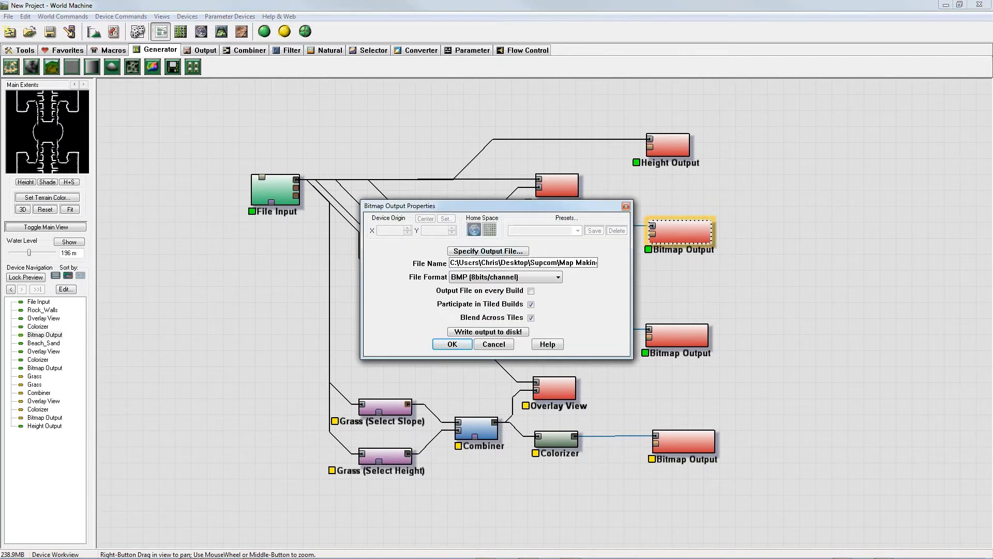
click(488, 251)
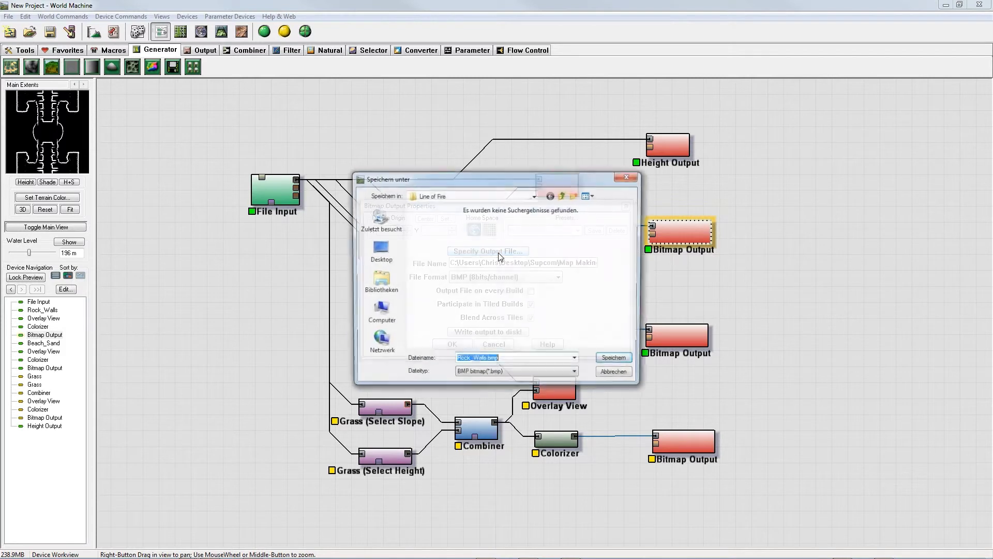
click(605, 362)
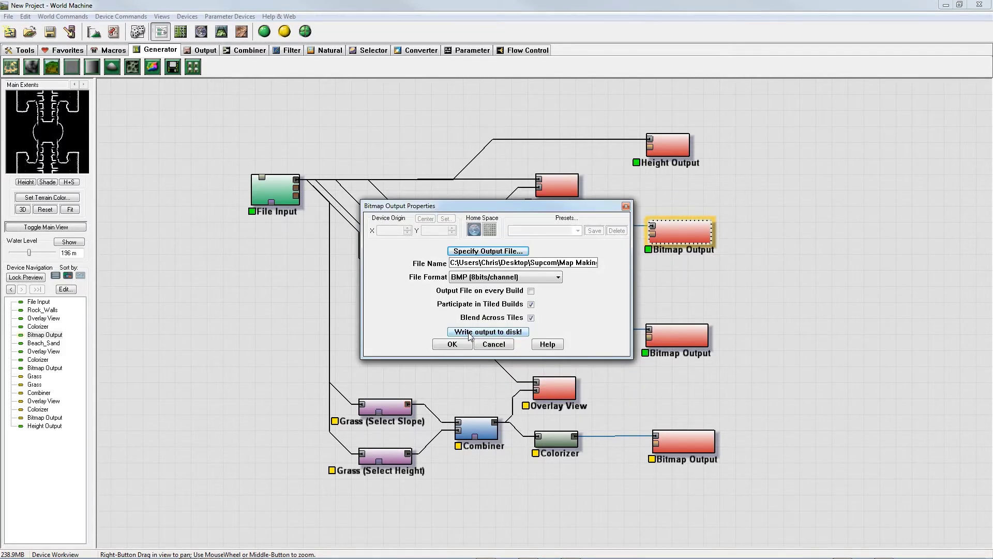
click(469, 334)
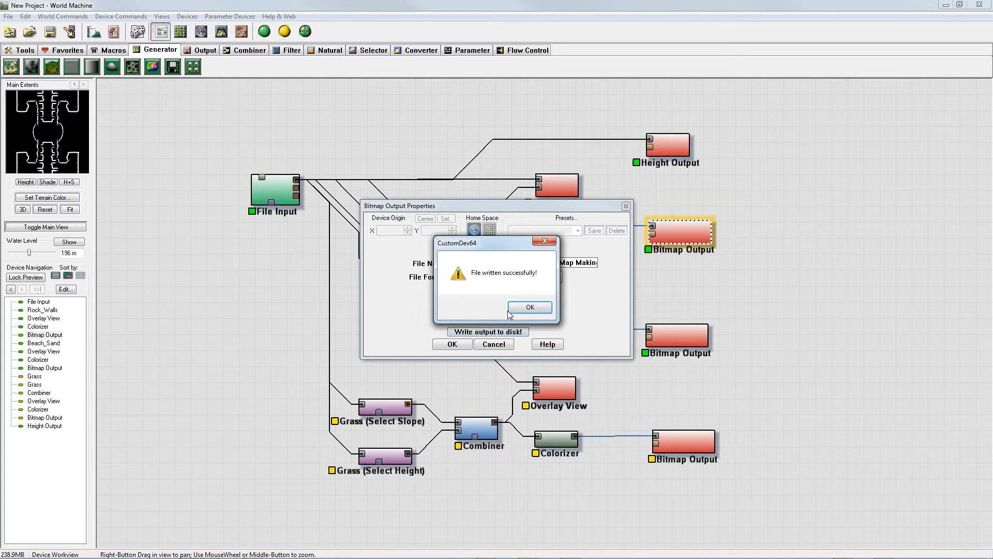
click(531, 310)
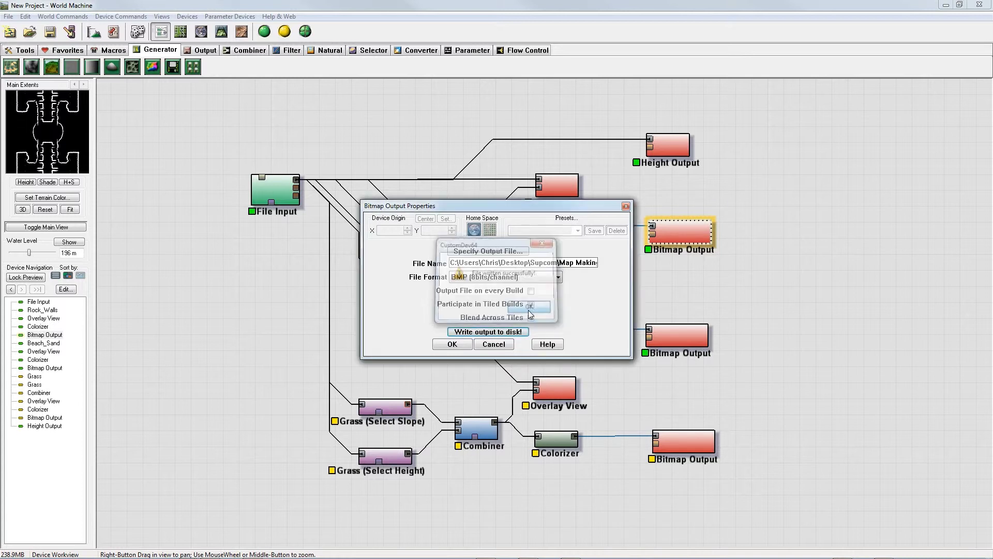
click(463, 345)
double_click(693, 345)
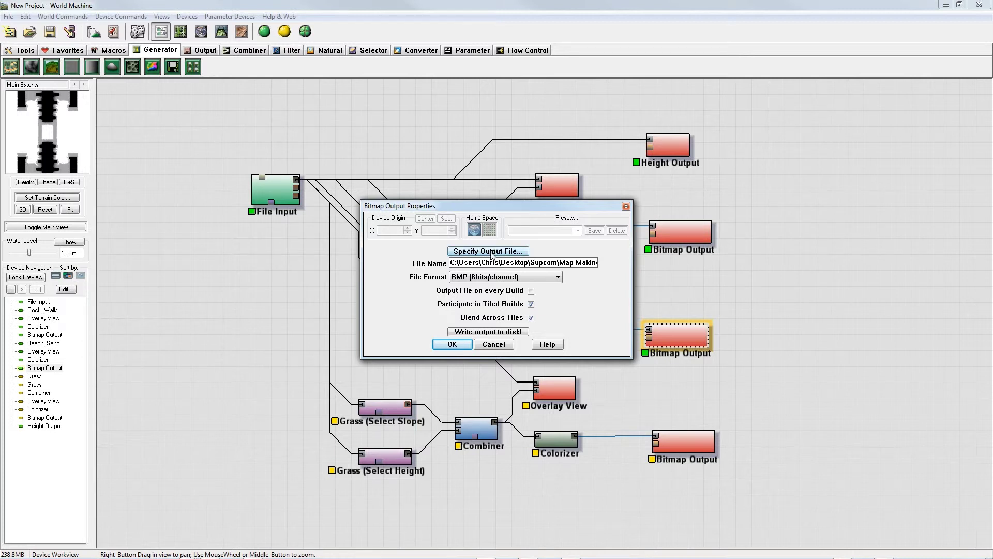
Step: Write the Beach_Sand Bitmap Output to disk as Sand_Beach.bmp
click(488, 251)
text(Sand_Beach)
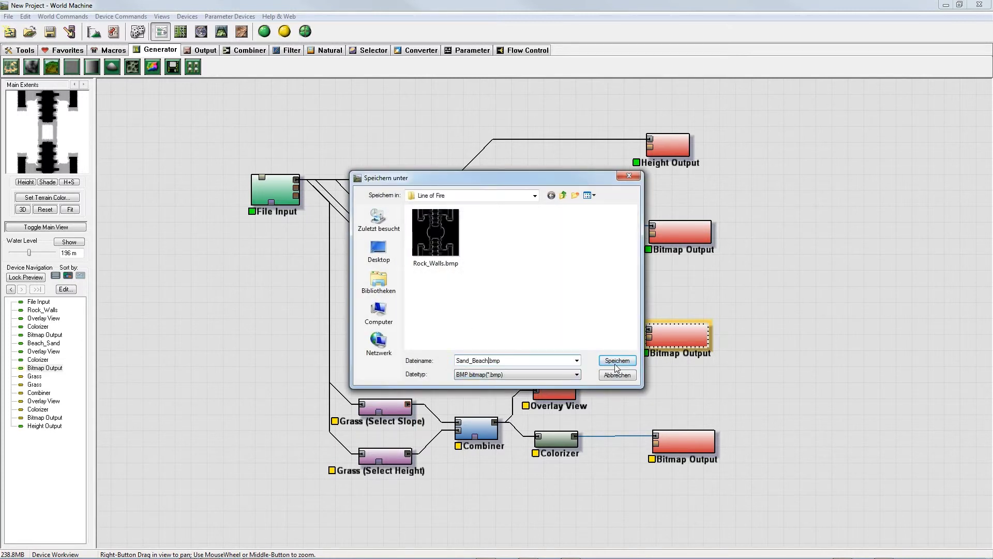
click(616, 362)
click(488, 333)
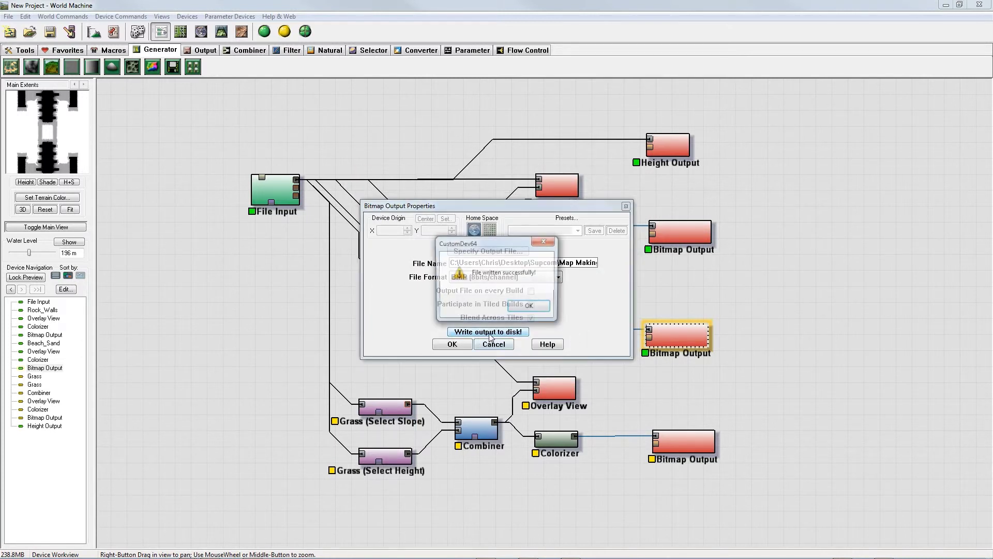
click(525, 306)
click(458, 344)
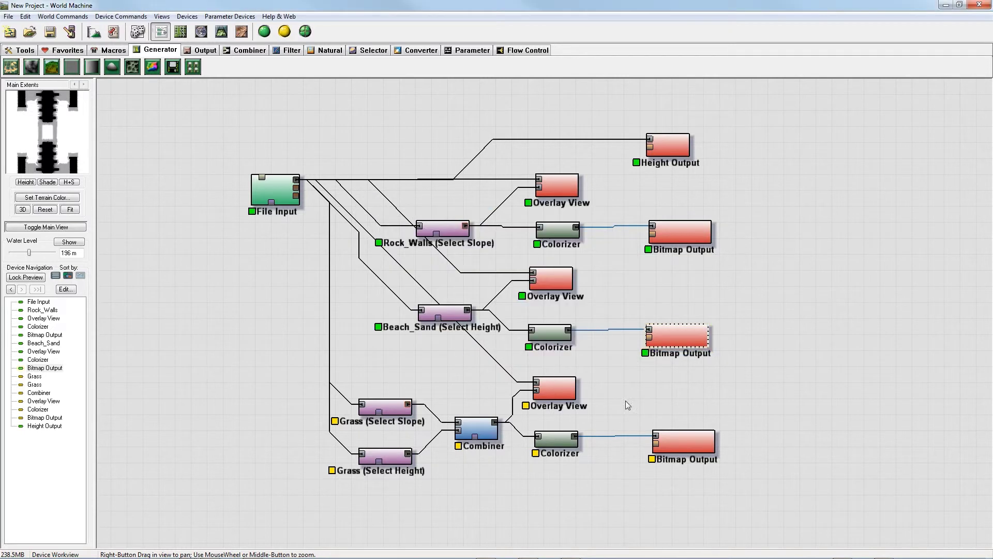
click(692, 449)
Step: Write the bottom Bitmap Output as Grass.bmp, agreeing to build the world first
double_click(692, 449)
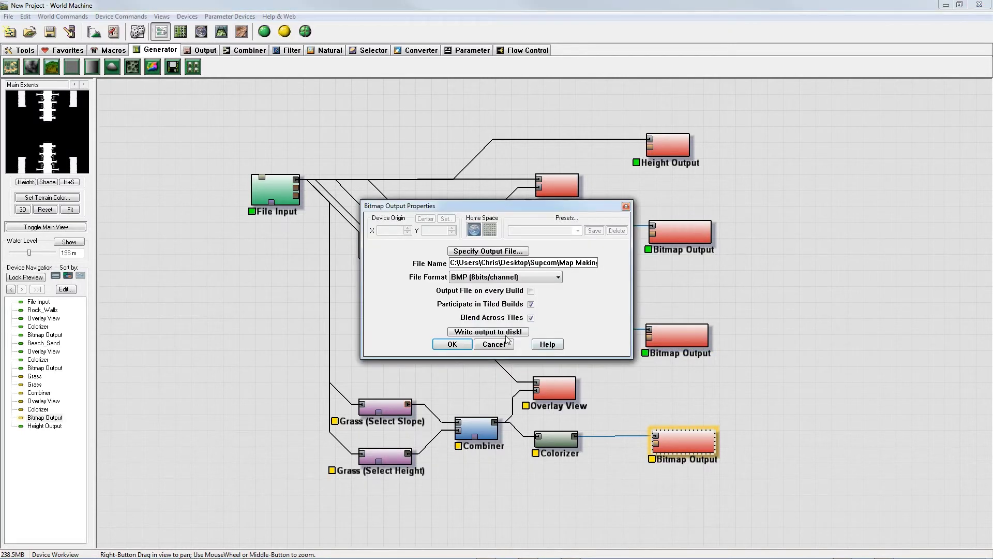
click(487, 251)
drag(483, 361, 423, 363)
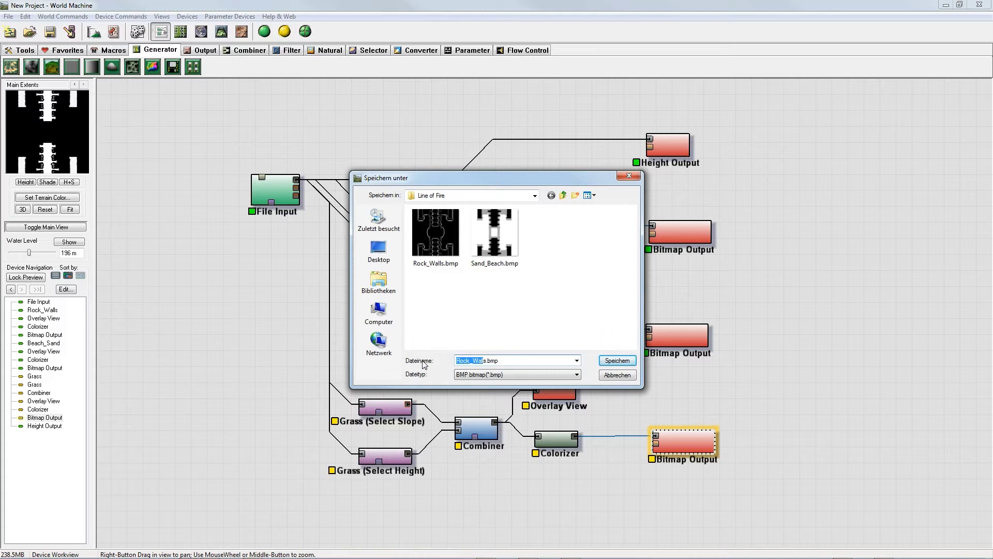
text(Grass)
click(617, 361)
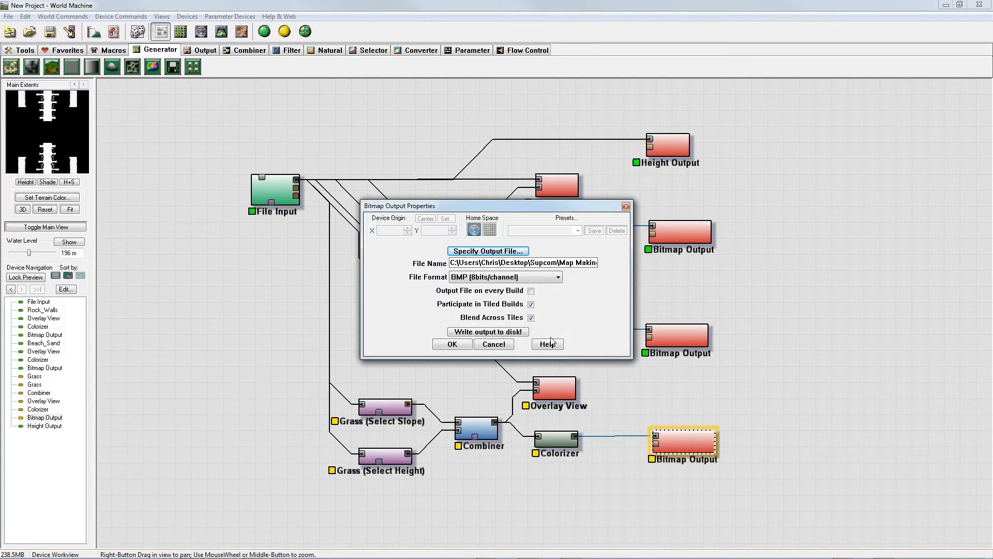
click(516, 332)
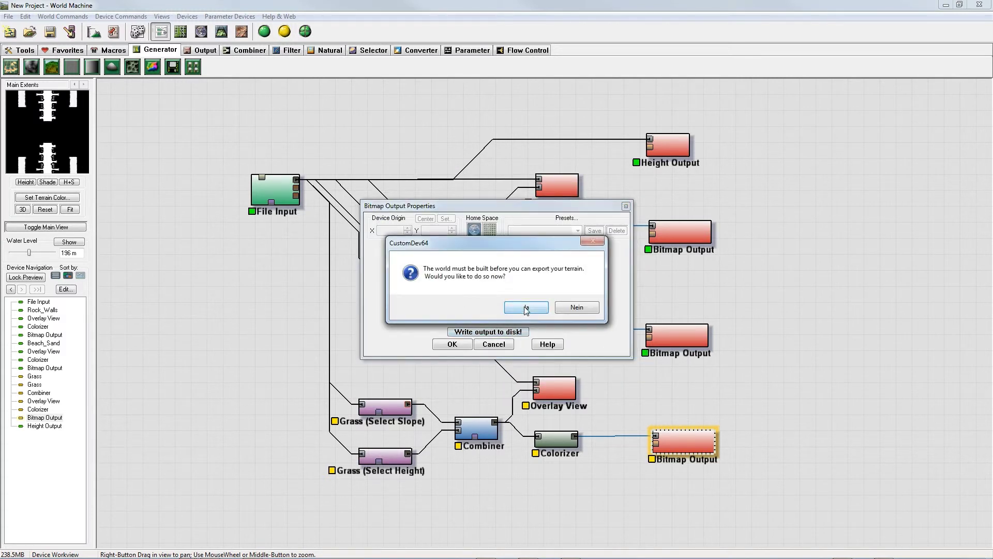
click(527, 308)
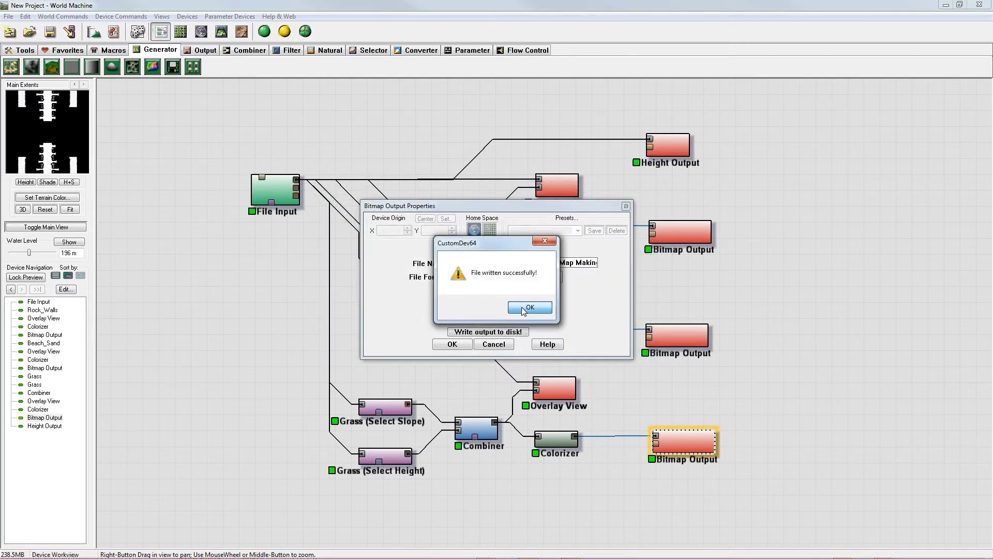
click(523, 309)
click(459, 345)
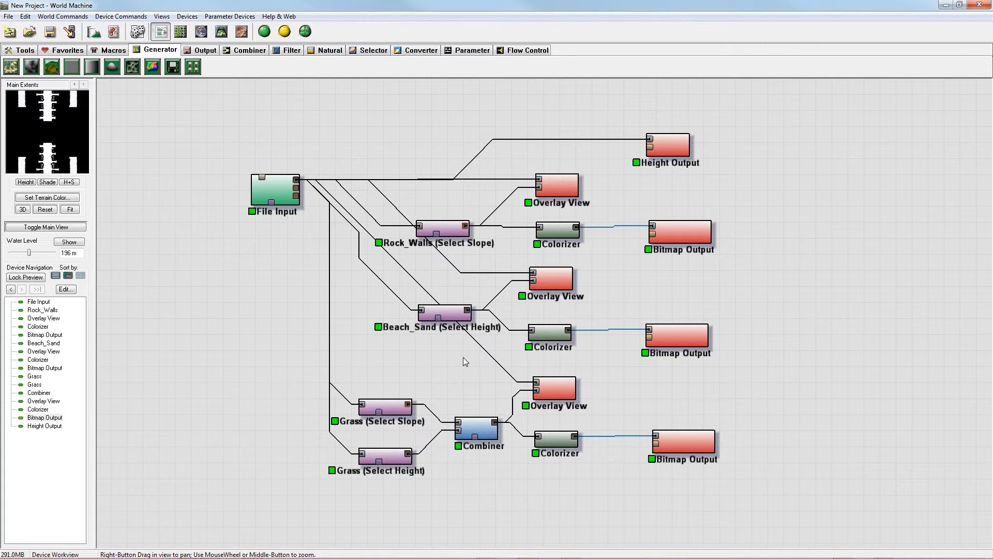
Step: Switch to the Explorer window listing Grass.bmp, Rock_Walls.bmp and Sand_Beach.bmp
key(alt+Tab)
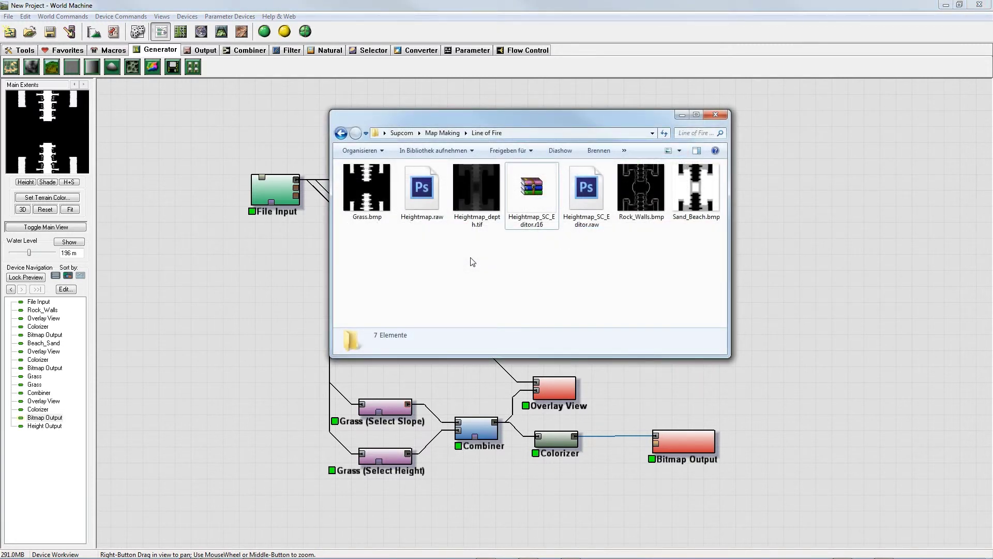
click(384, 208)
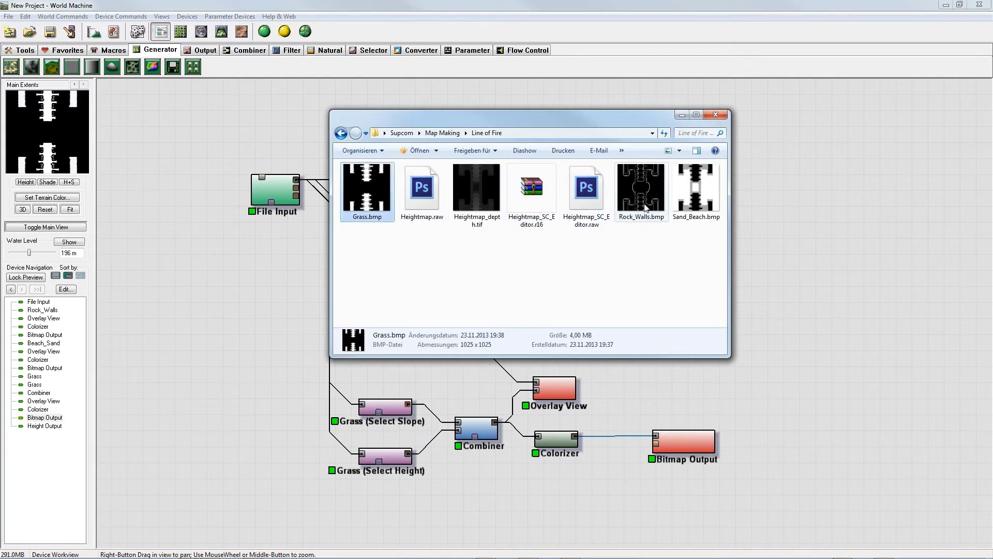
click(646, 208)
click(689, 206)
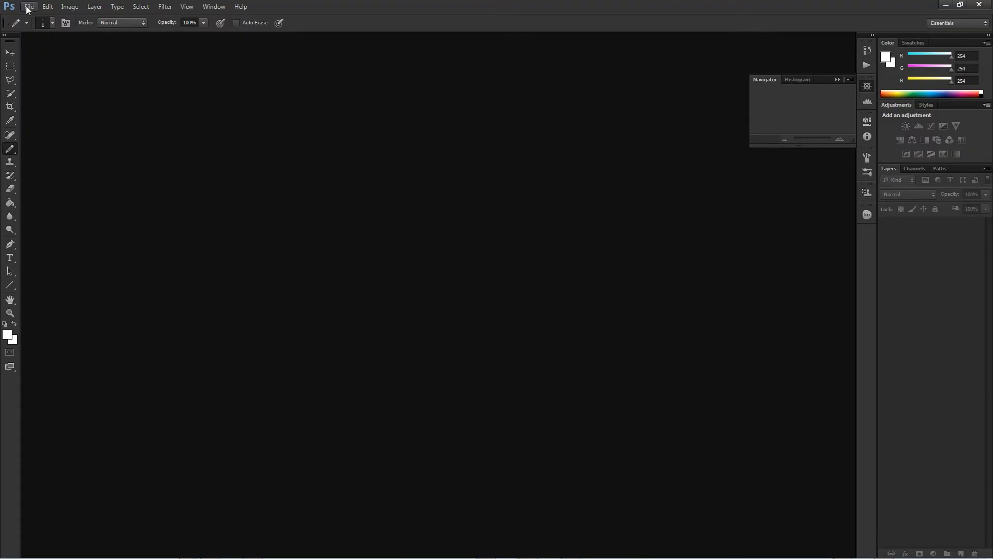
Step: Open the three mask bitmaps Grass.bmp, Rock_Walls.bmp and Sand_Beach.bmp in Photoshop
click(29, 6)
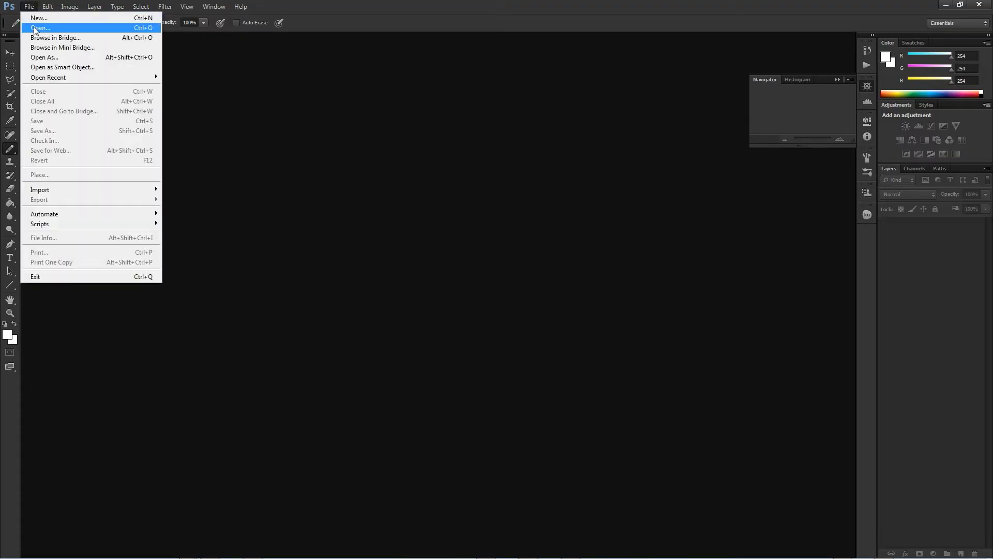
click(35, 28)
click(282, 135)
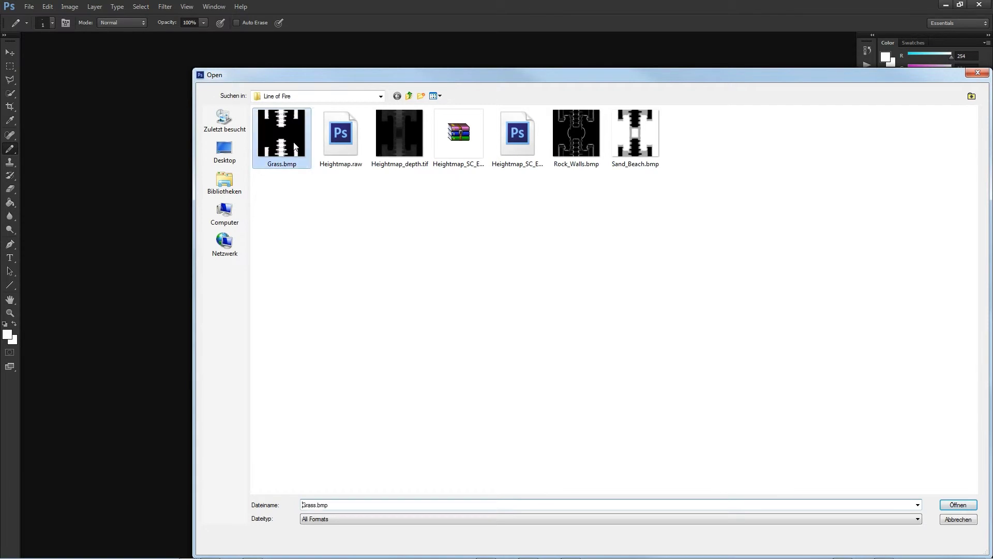
ctrl+click(589, 143)
ctrl+click(624, 145)
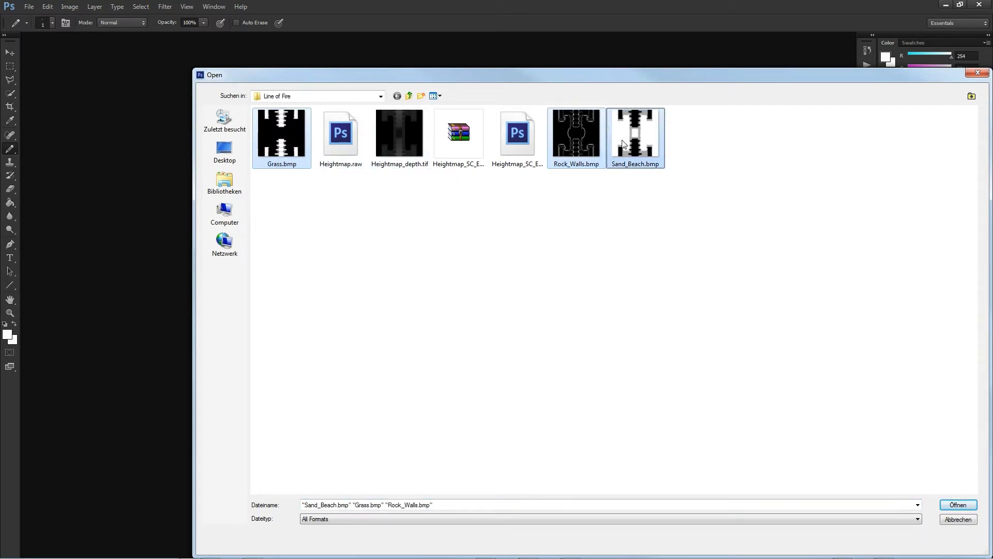
click(957, 505)
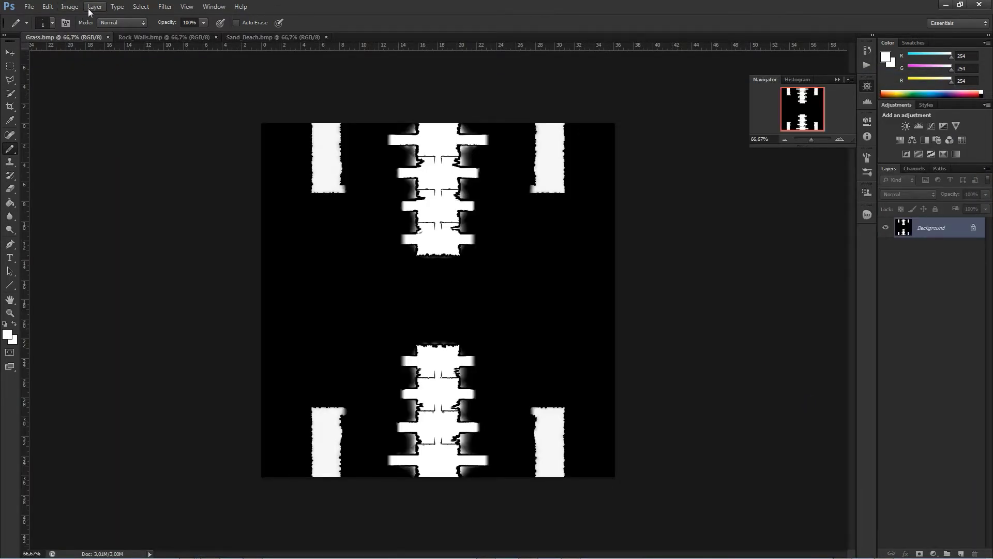
Step: Resize Grass to 512×512 pixels using Bicubic Sharper resampling
click(69, 6)
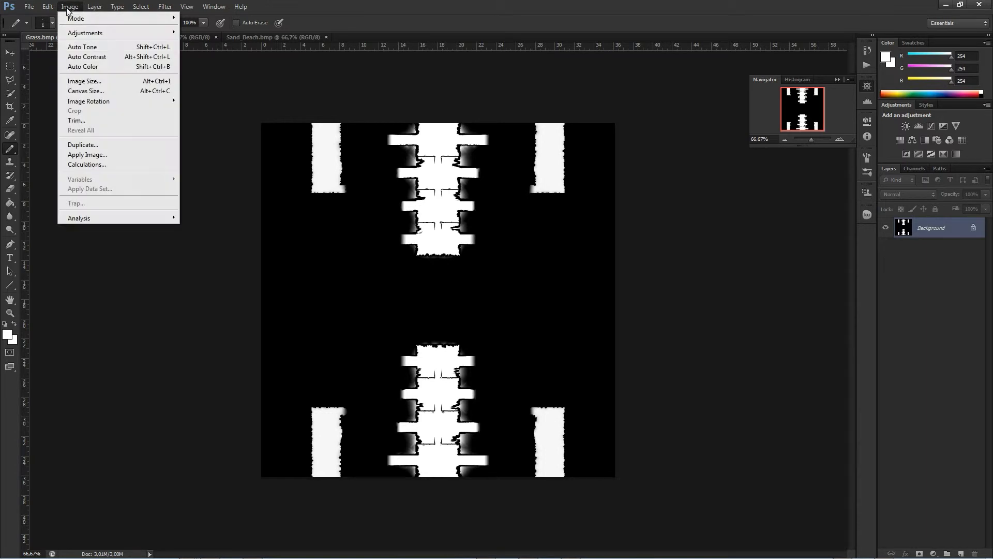
click(87, 82)
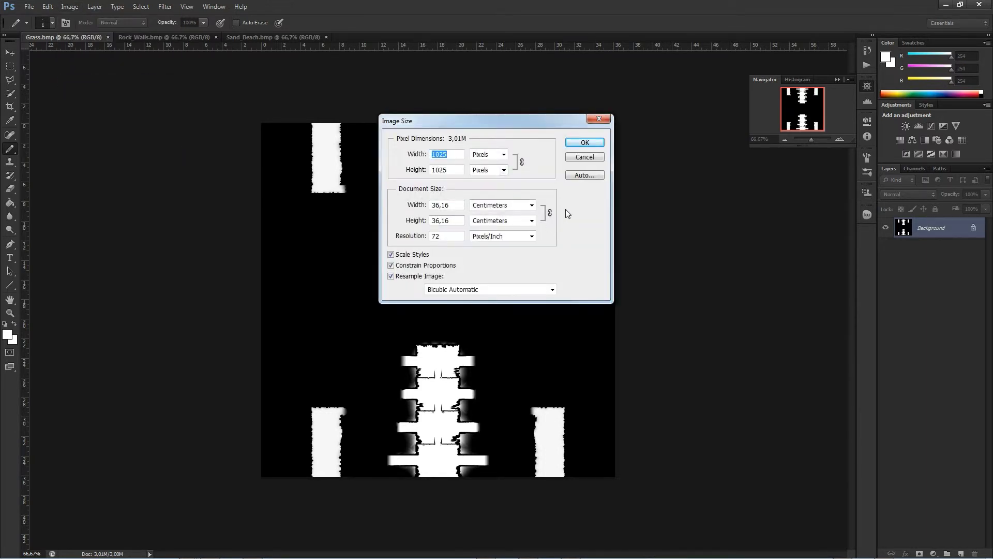
click(584, 143)
text(512)
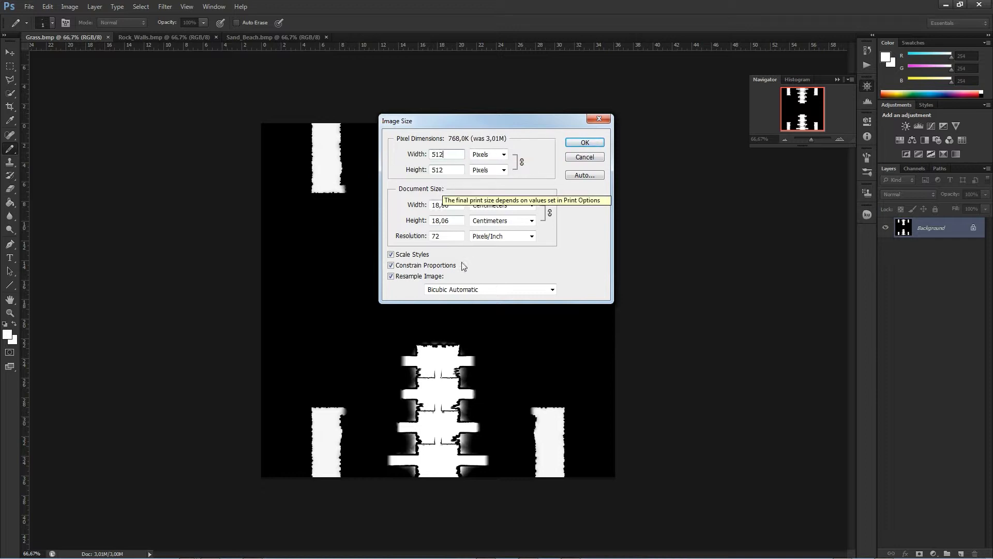
click(553, 290)
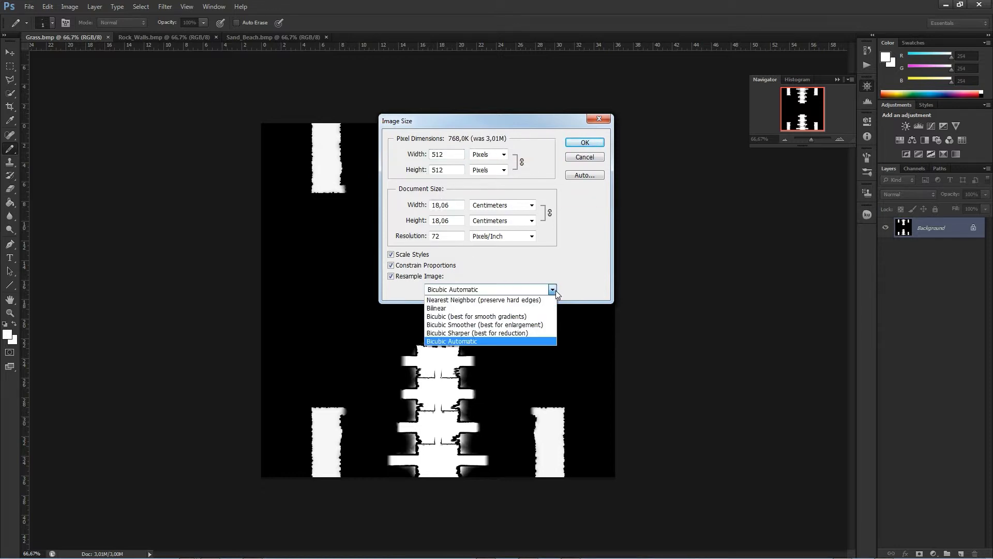
click(538, 333)
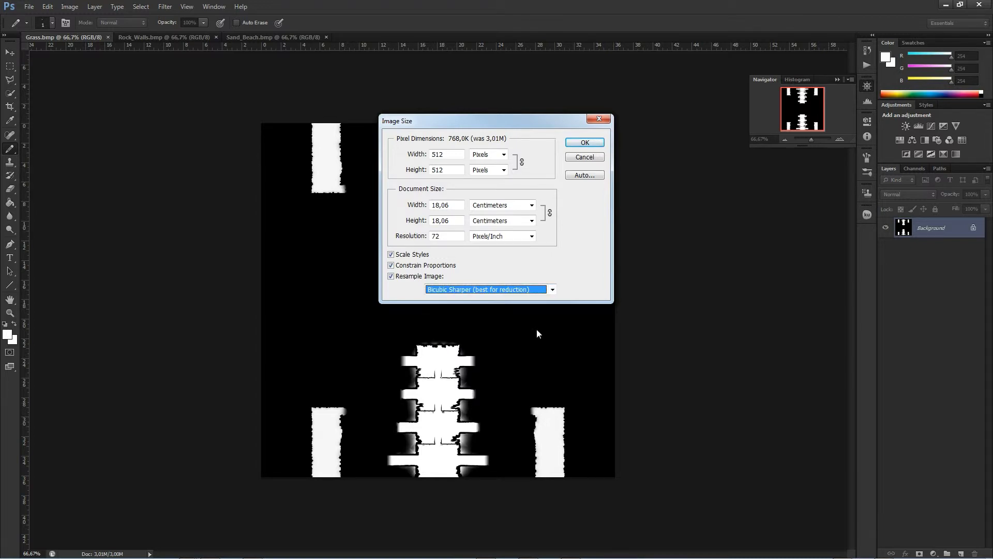
click(583, 143)
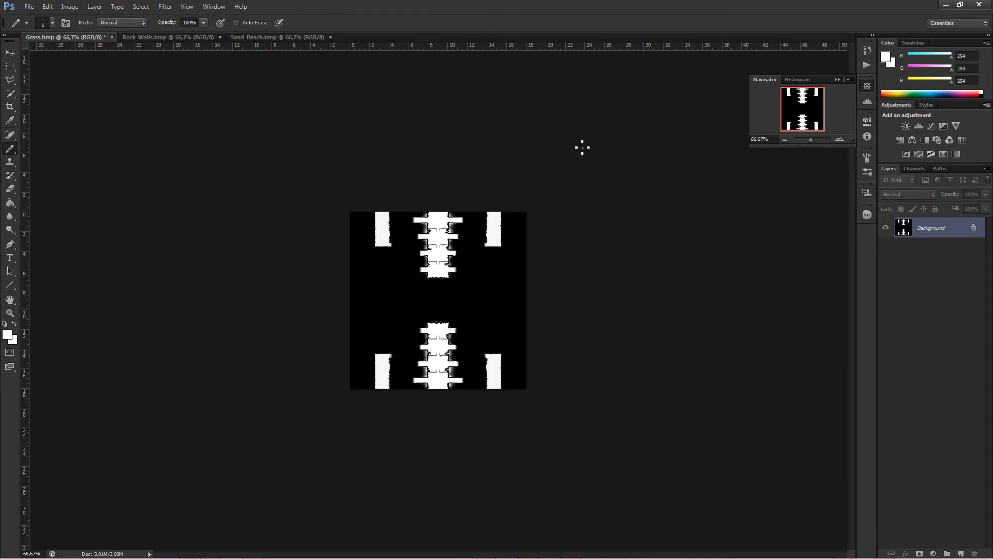
Step: Resize Rock_Walls to 512×512 pixels with Bicubic Sharper resampling
click(162, 38)
click(69, 6)
click(88, 84)
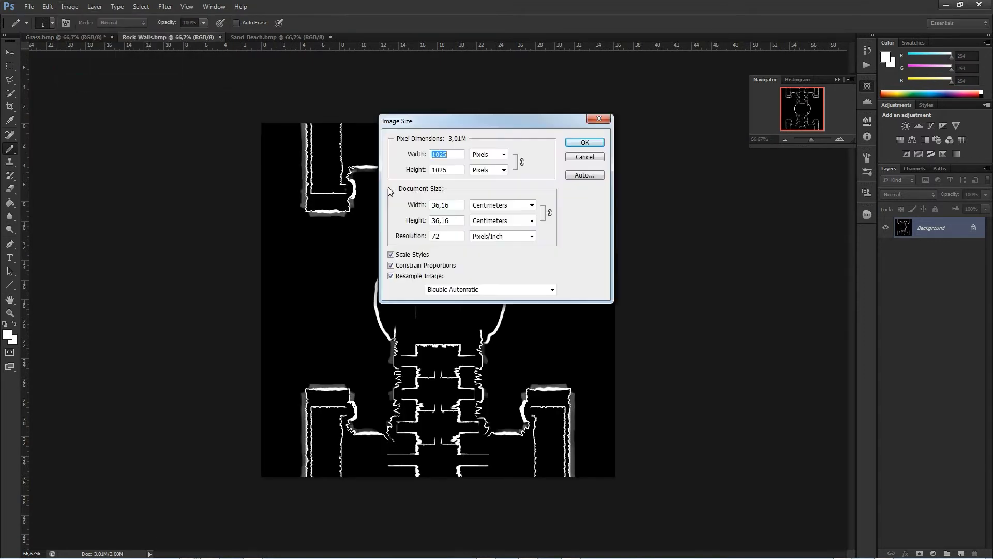
text(512)
click(490, 289)
click(538, 328)
Step: Resize Sand_Beach to 512×512 with Bicubic Sharper, then return to the Grass image
click(585, 142)
click(281, 37)
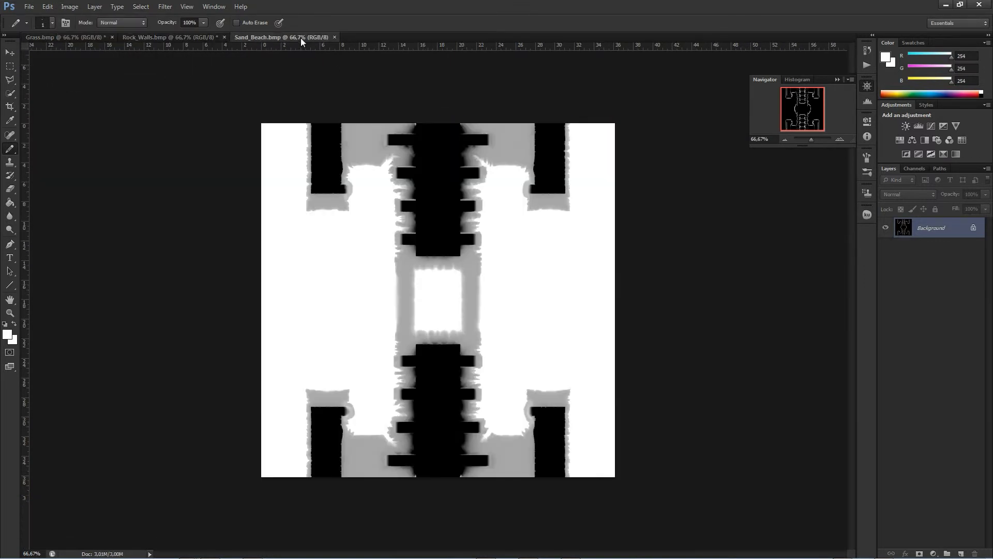
click(69, 6)
click(96, 82)
text(512)
click(490, 289)
click(517, 325)
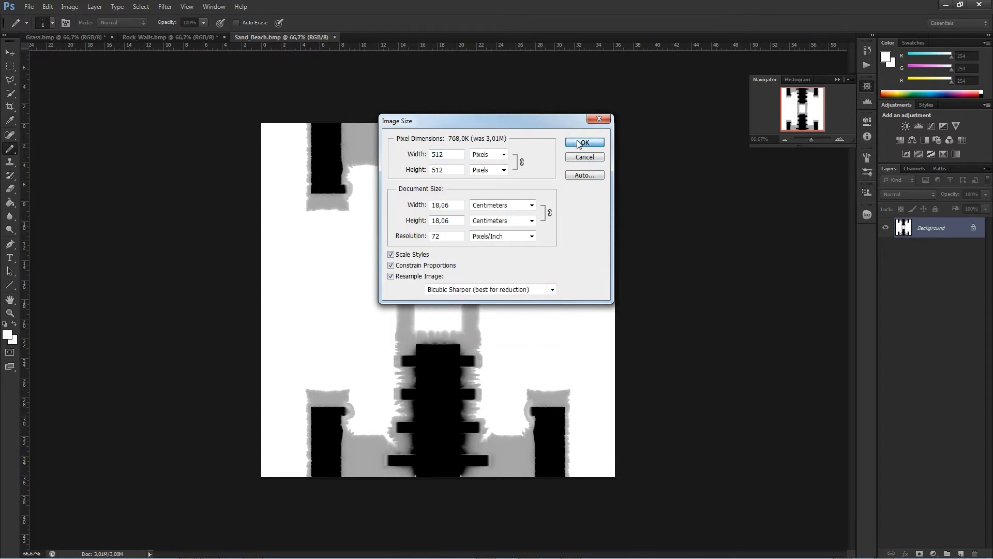
click(583, 139)
key(ctrl+shift+Tab)
key(ctrl+shift+Tab)
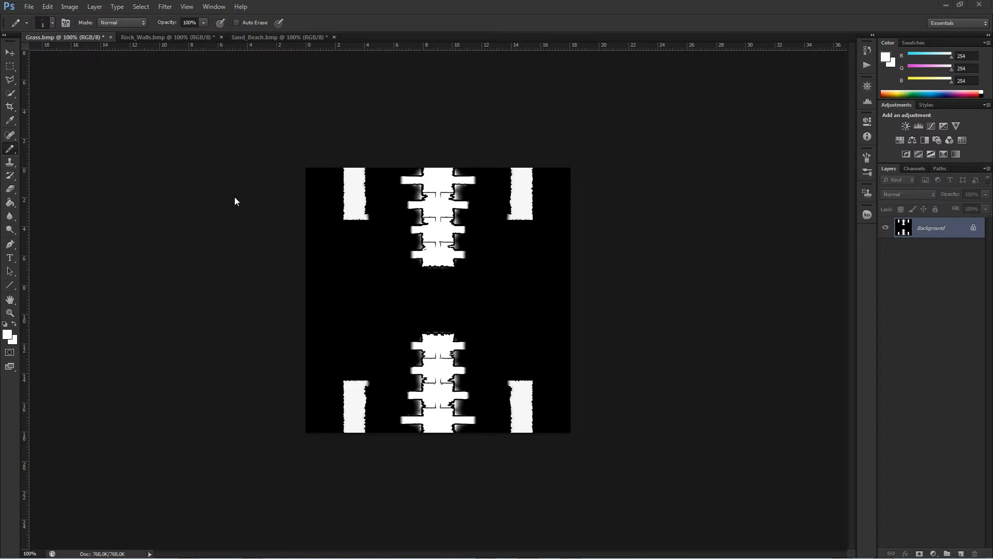
Step: Delete the Alpha 1 channel from the Grass image in the Channels panel
click(907, 168)
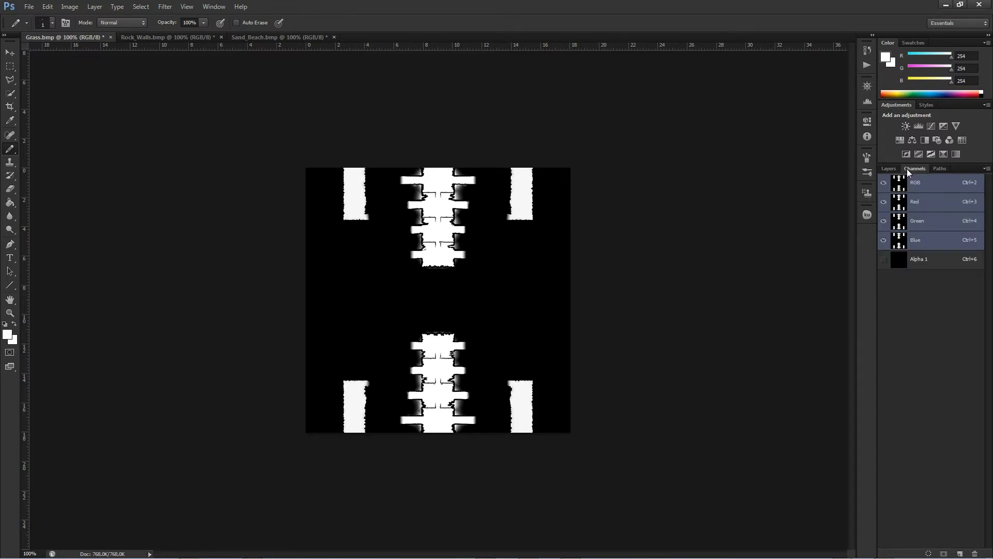
click(941, 261)
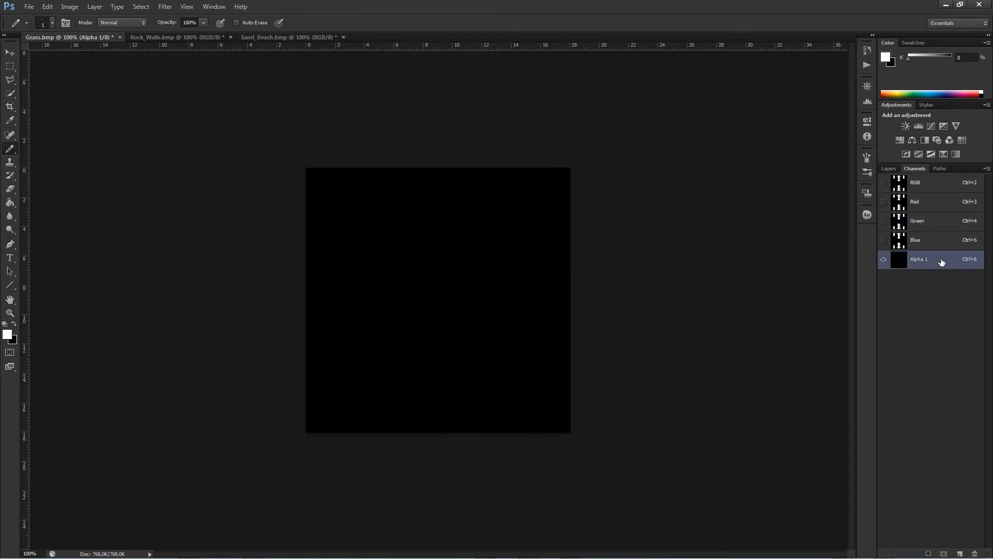
click(975, 554)
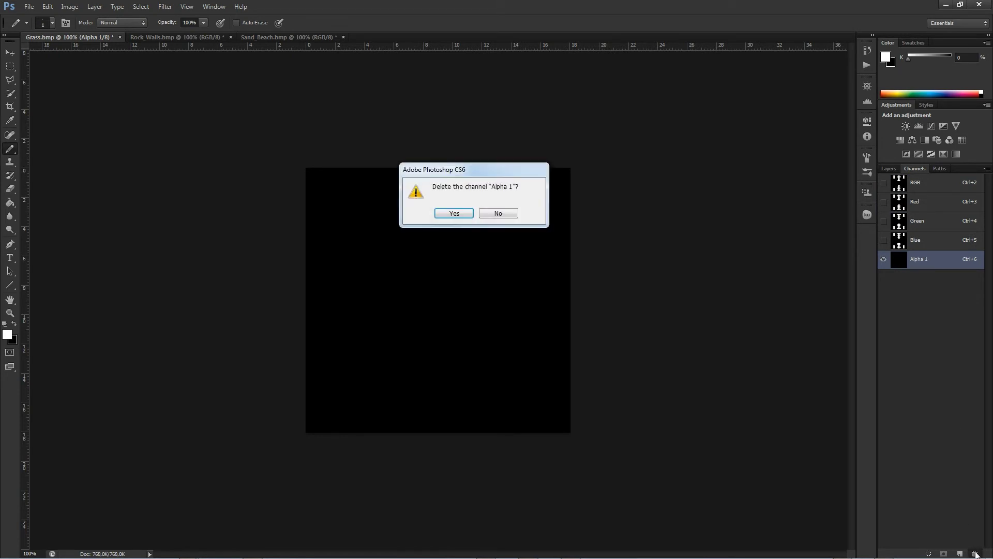
click(462, 215)
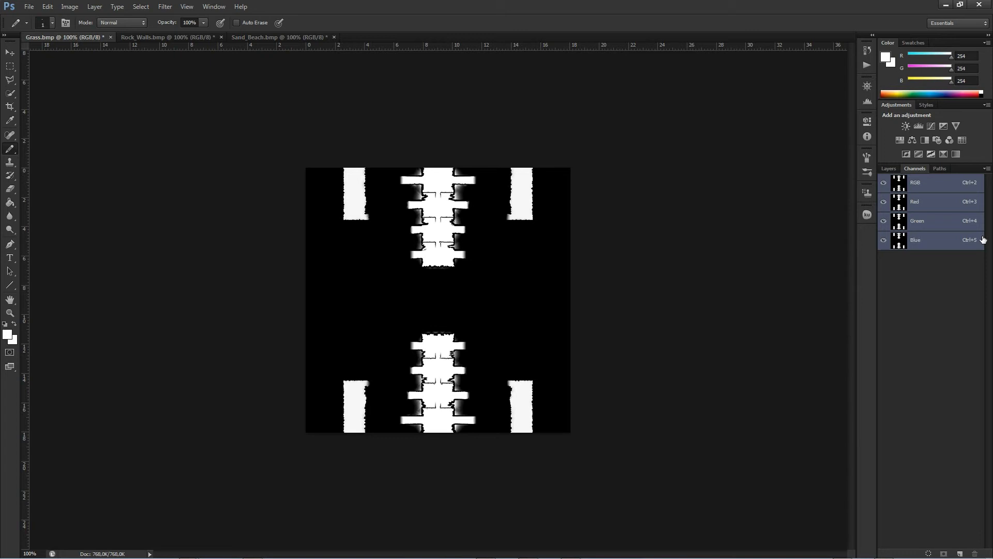
click(889, 168)
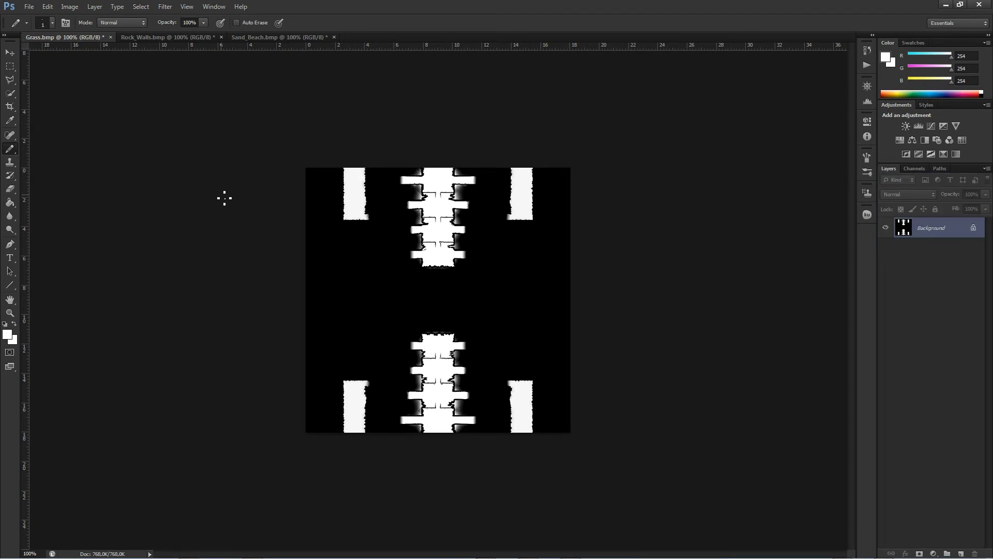
Step: Convert Grass, Rock_Walls and Sand_Beach to Grayscale mode
click(70, 7)
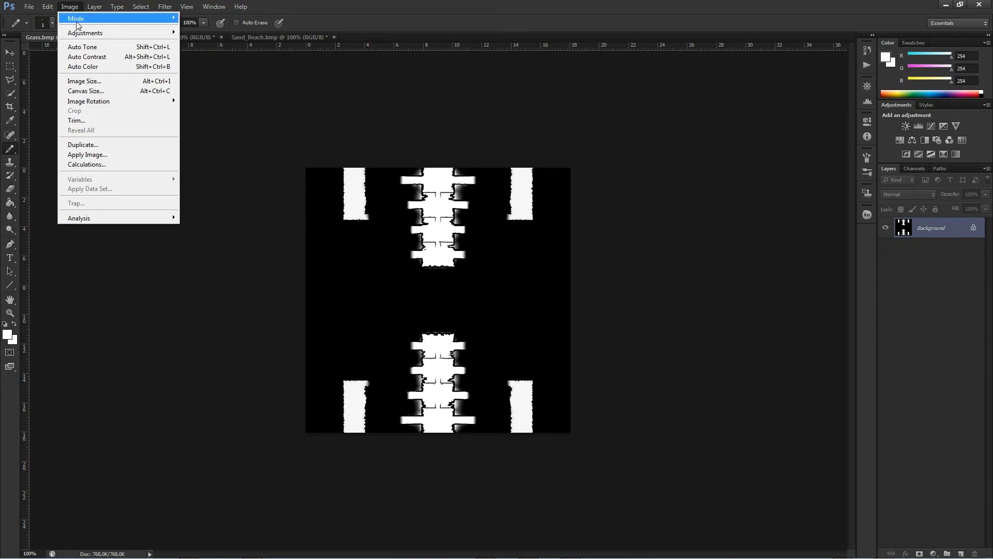
mouse_move(77, 24)
click(206, 28)
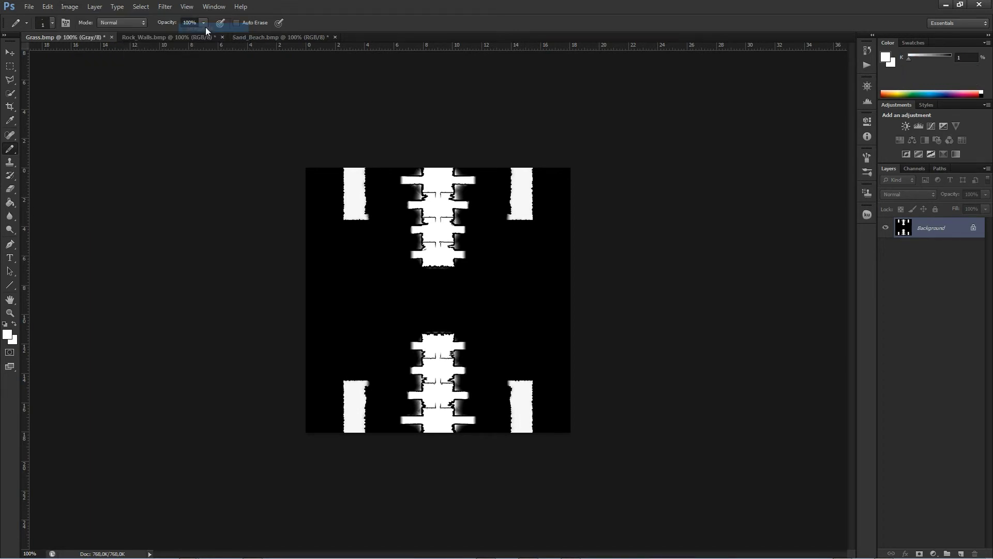
click(152, 36)
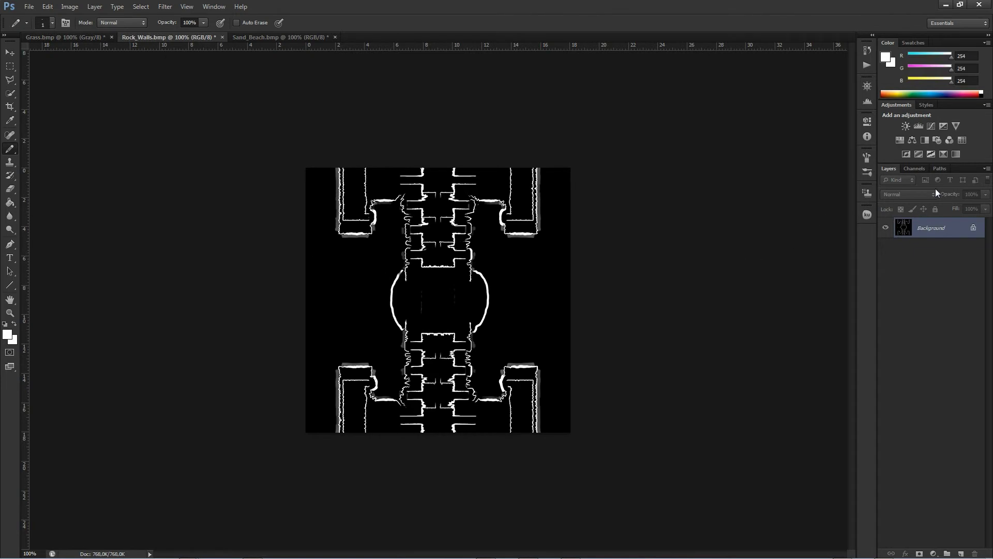
click(919, 169)
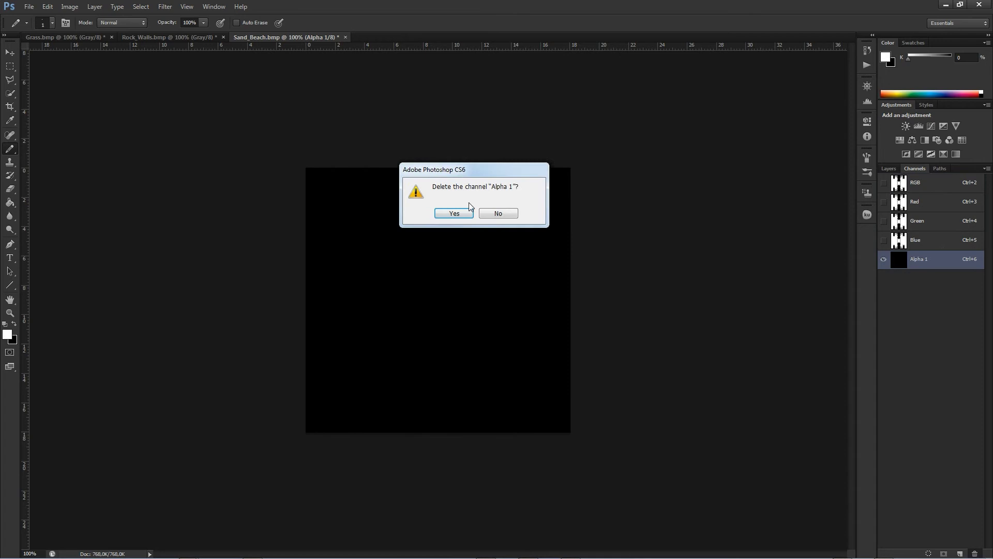
click(69, 7)
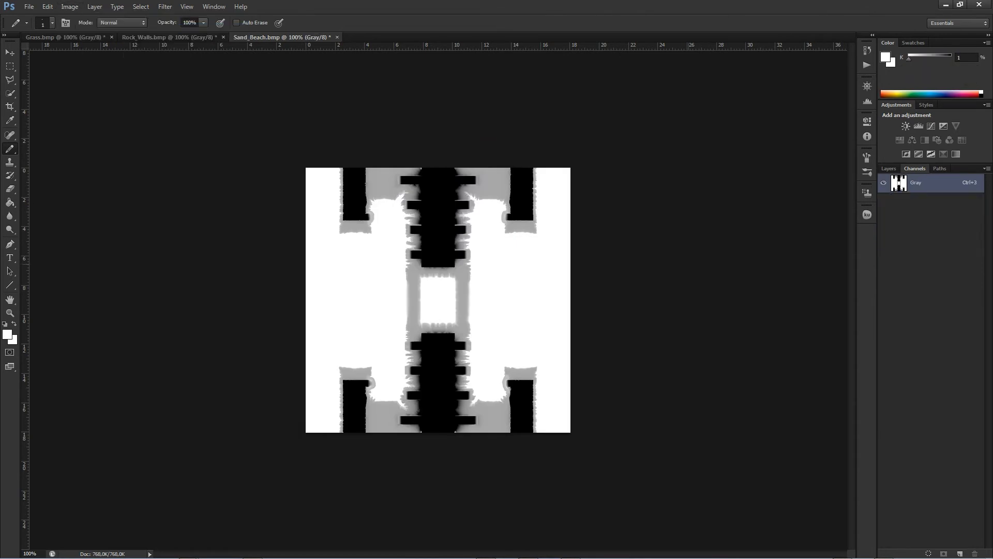
key(ctrl+Tab)
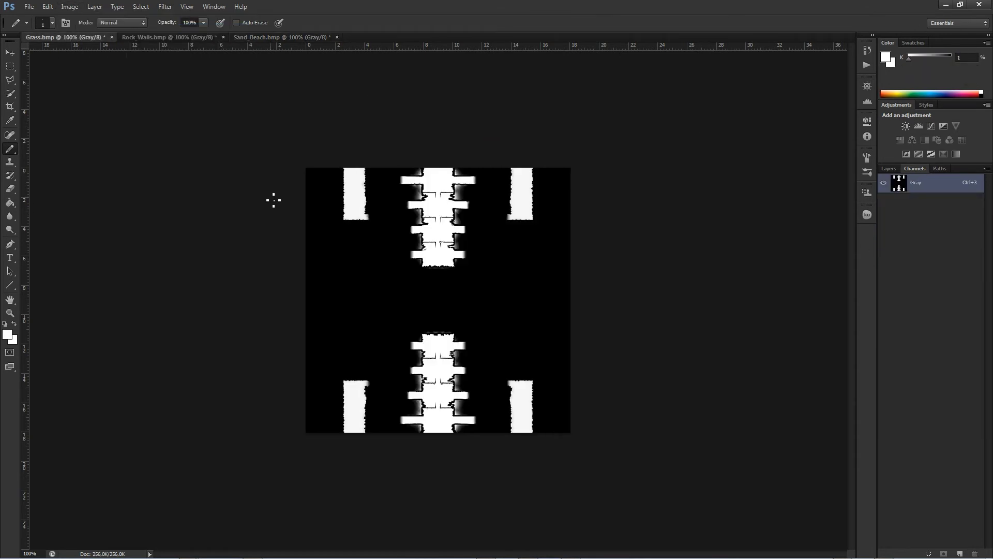
Step: Save Grass as Grass_Mask.raw in Photoshop Raw format
click(29, 6)
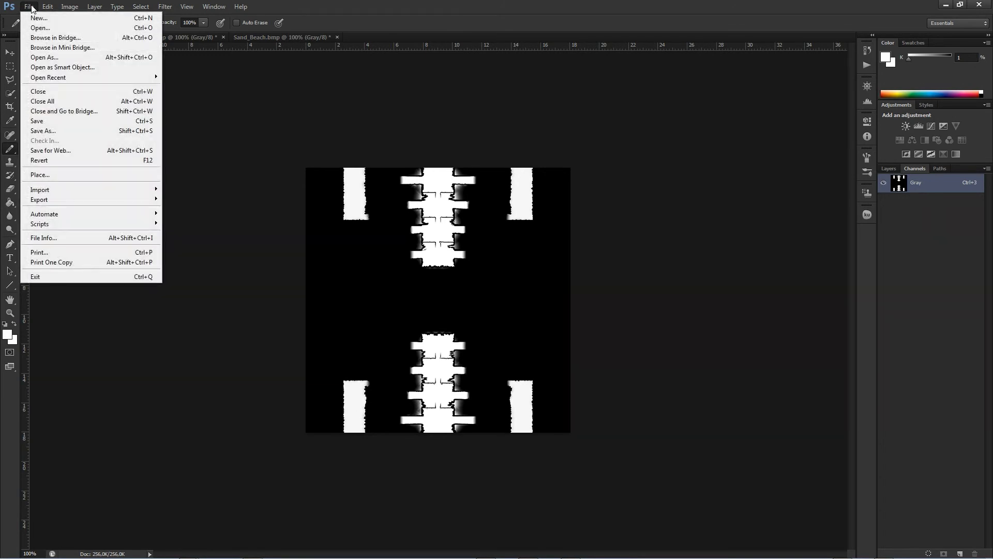
click(60, 130)
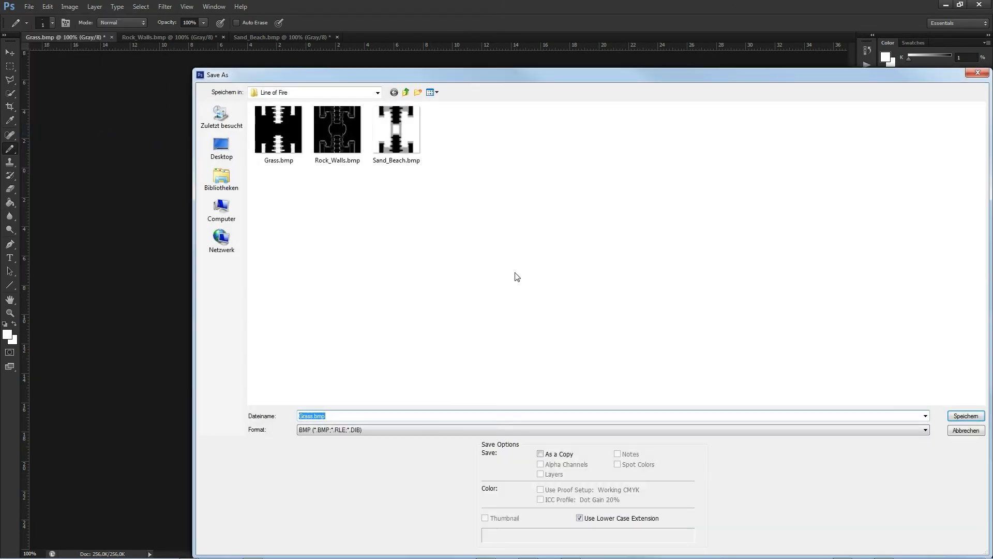
click(342, 431)
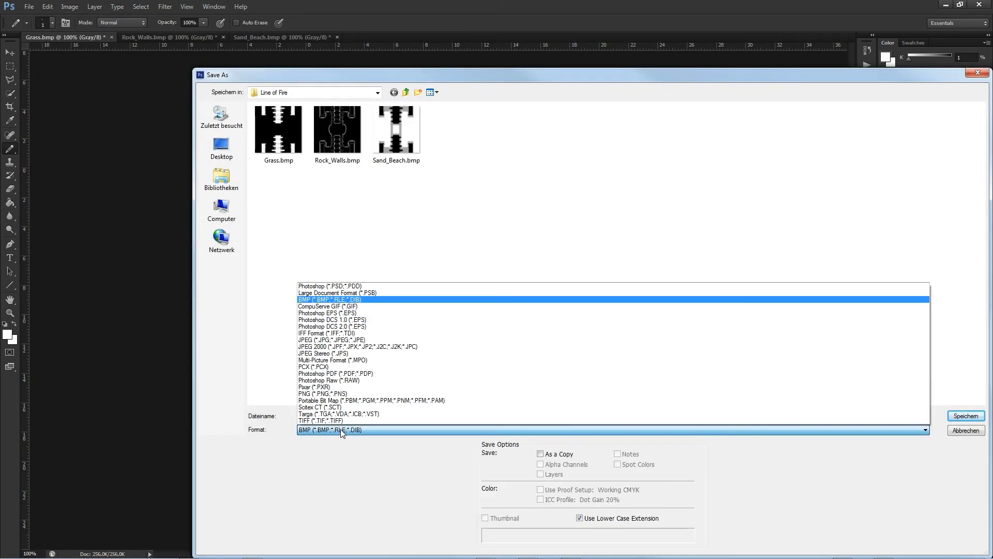
click(357, 381)
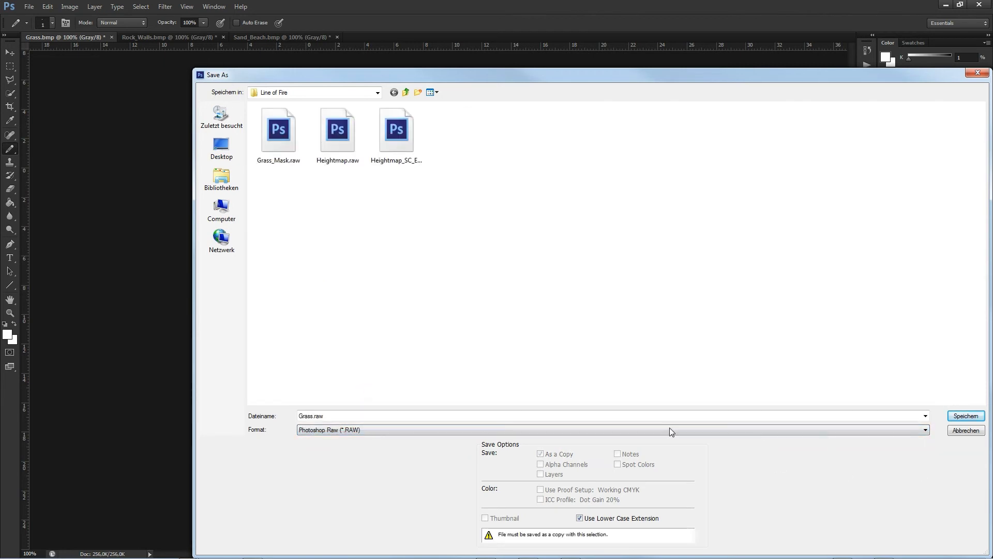
key(shift+Tab)
key(End)
key(Left)
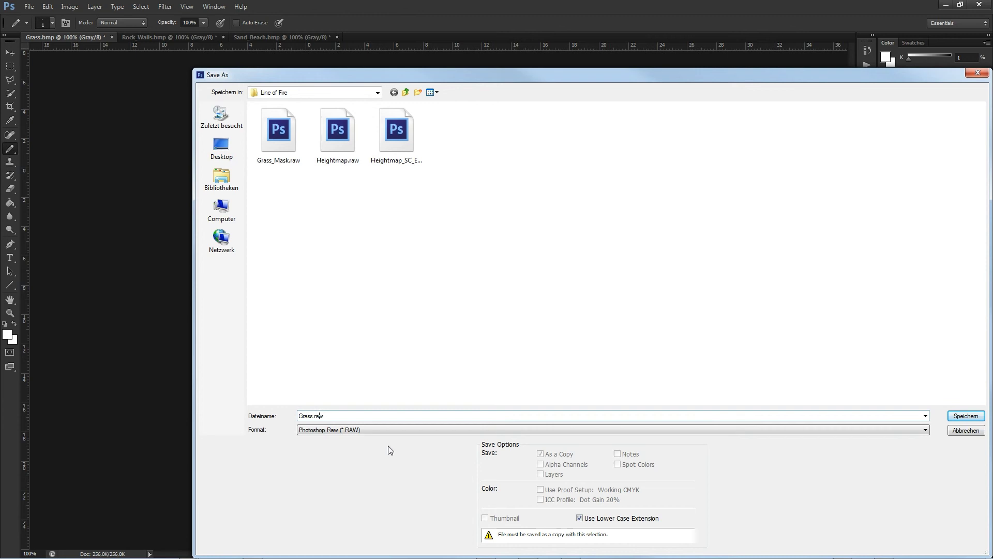
text(_Mask)
click(952, 416)
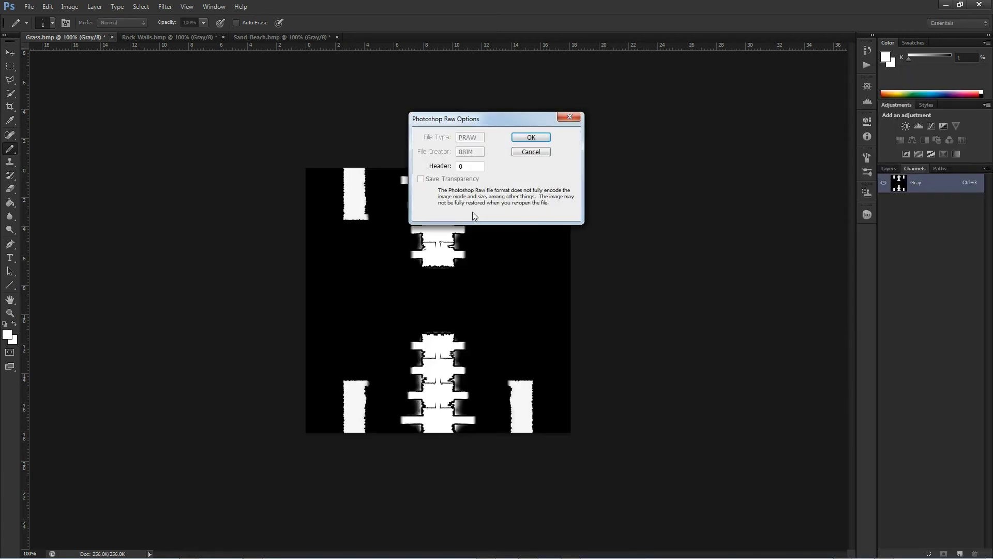
click(533, 138)
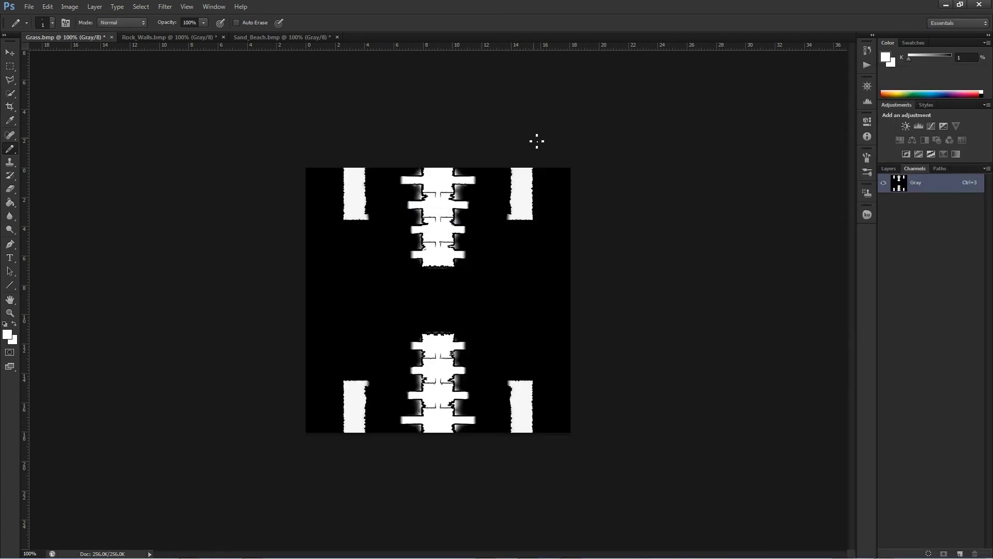
Step: Save Rock_Walls as Rock_Walls_Mask.raw in Photoshop Raw format
click(170, 37)
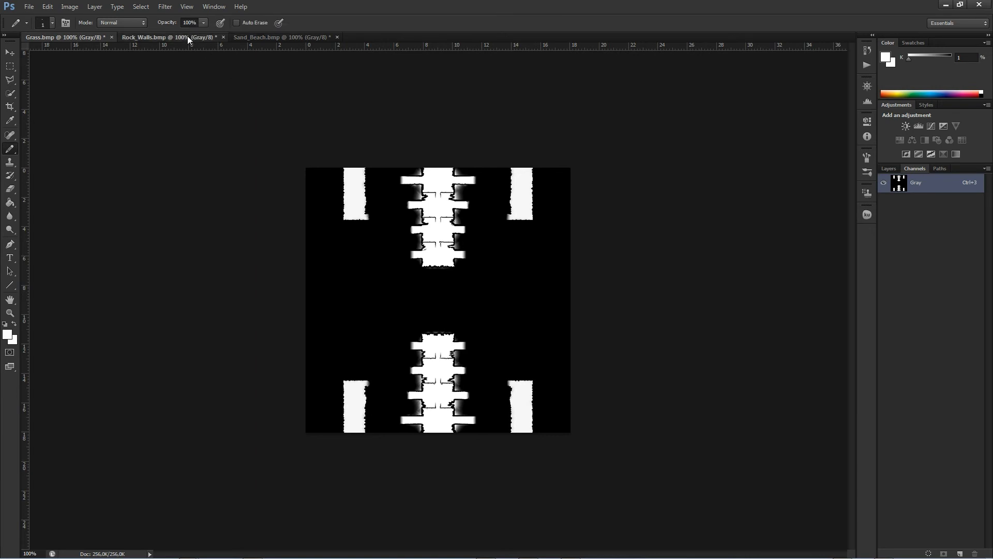
click(29, 6)
click(41, 133)
text(Rock_Walls_Mask)
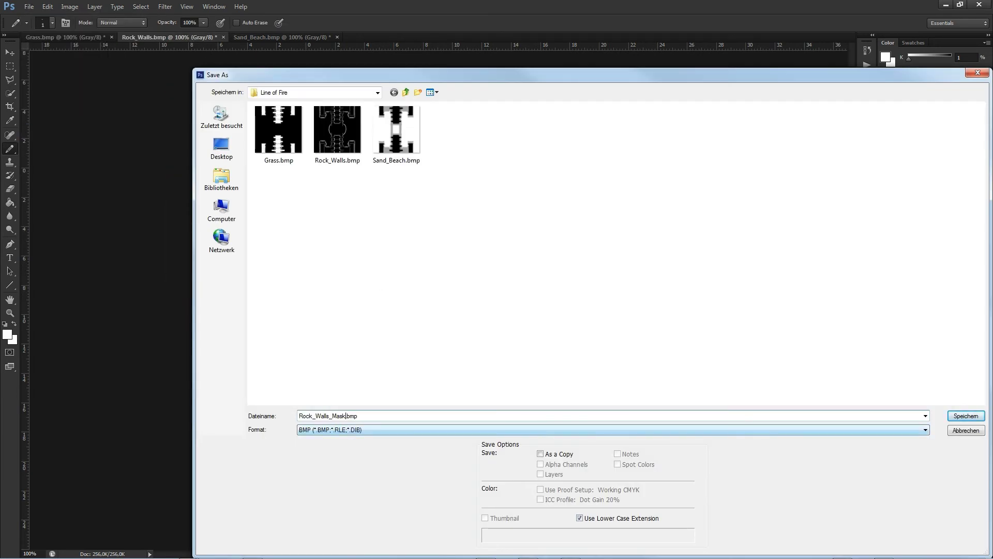
click(462, 432)
click(404, 382)
click(965, 415)
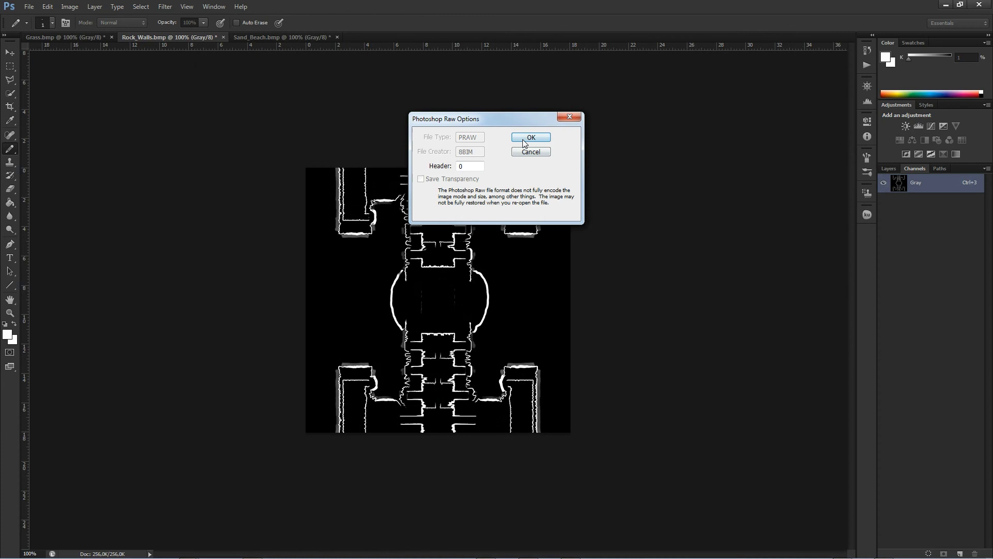
click(533, 137)
Step: Save Sand_Beach as Sand_Beach_Mask.raw in Photoshop Raw format and check the Line of Fire folder
click(276, 37)
click(29, 6)
click(42, 133)
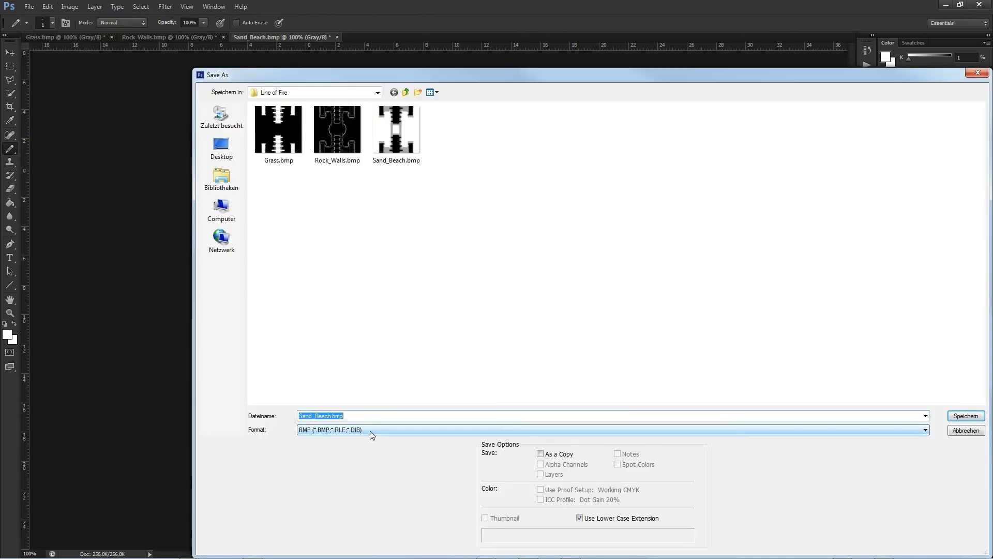
click(371, 430)
click(403, 382)
text(_Mask)
click(959, 415)
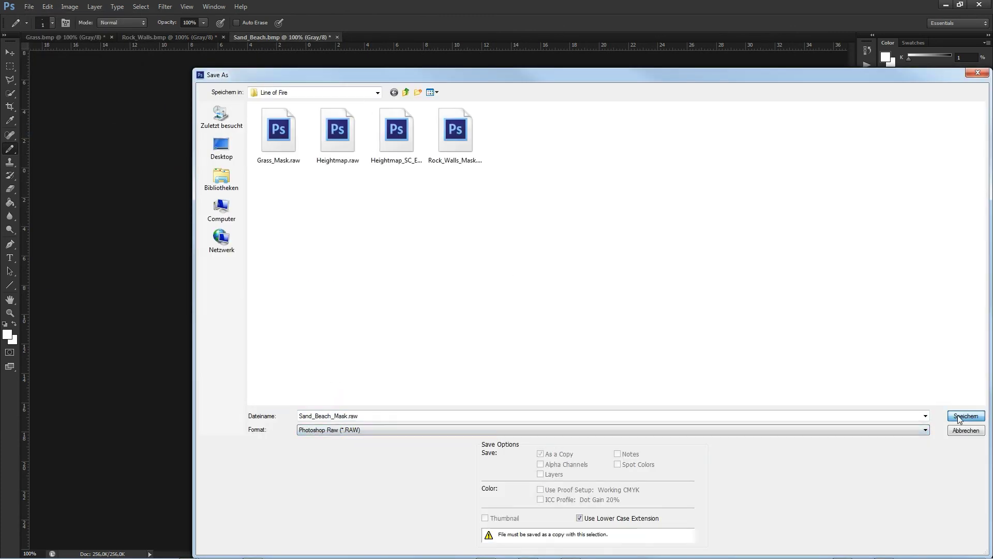
click(531, 138)
key(alt+Tab)
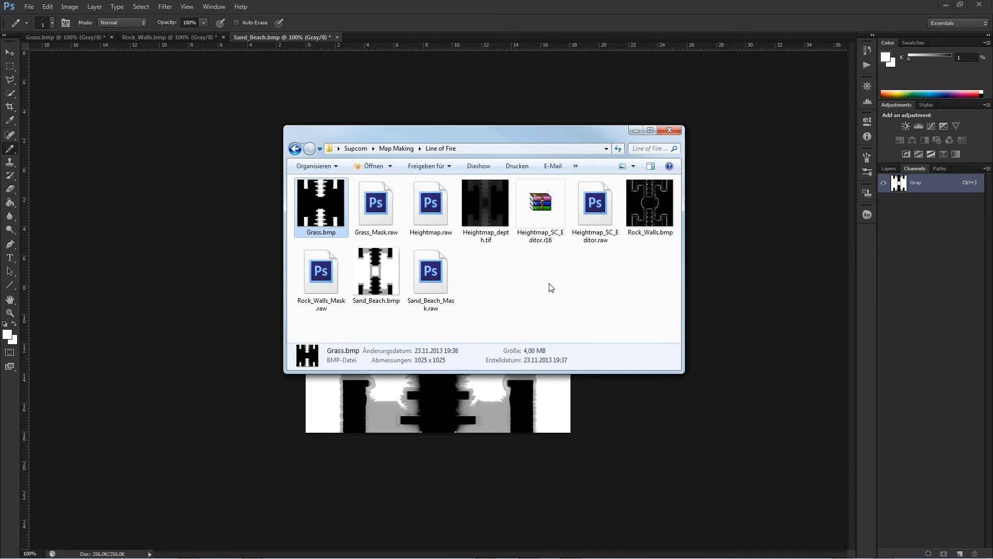